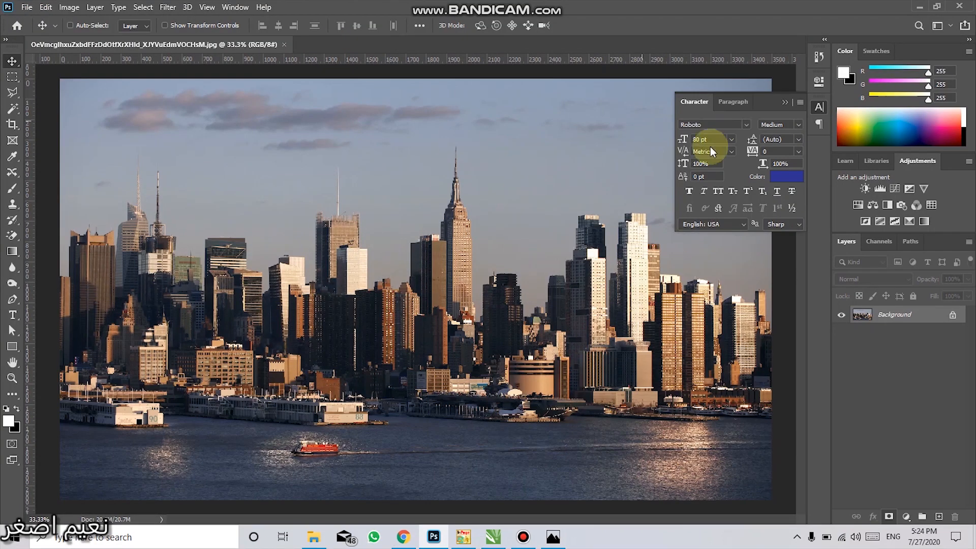
Collapse the Character panel and unlock the Background layer to make it an editable layer
click(782, 102)
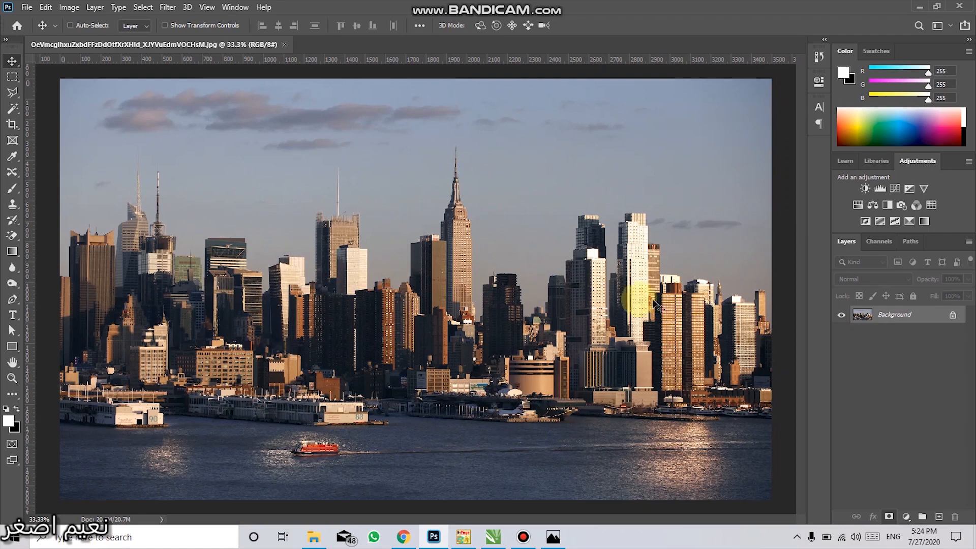
click(953, 316)
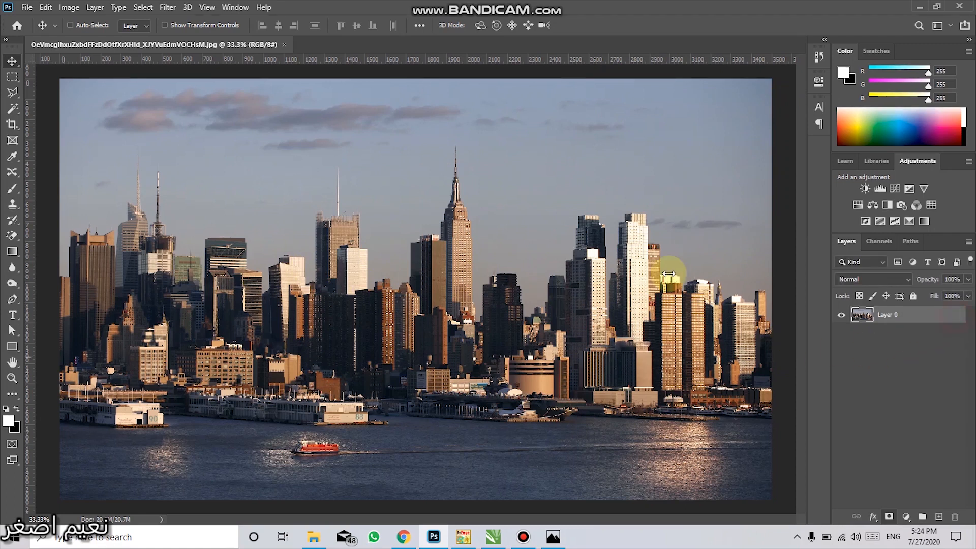
mouse_move(376, 277)
mouse_down()
mouse_move(414, 274)
mouse_move(423, 285)
mouse_move(369, 289)
mouse_move(375, 277)
mouse_up()
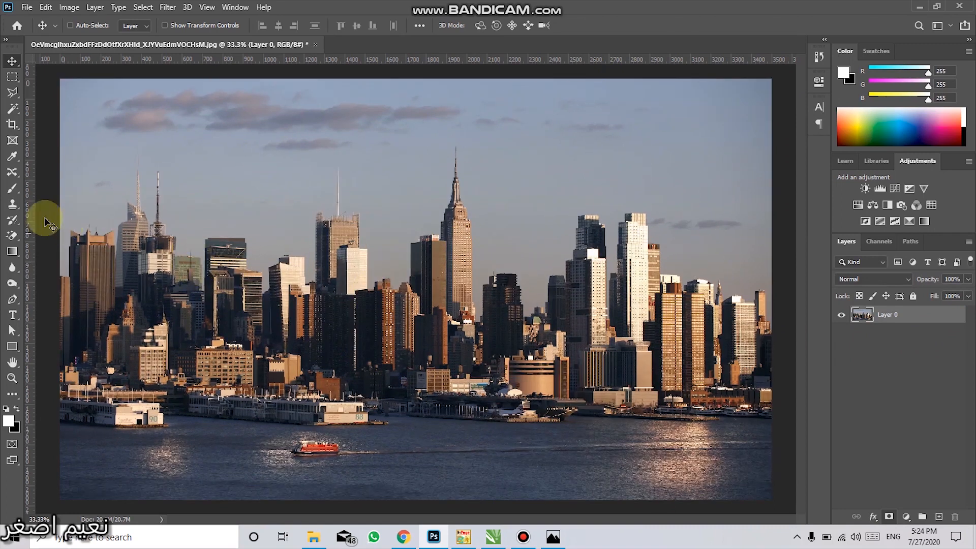
Activate the Eraser Tool, enlarge its brush to 175 px and review the brush size and hardness settings
click(14, 235)
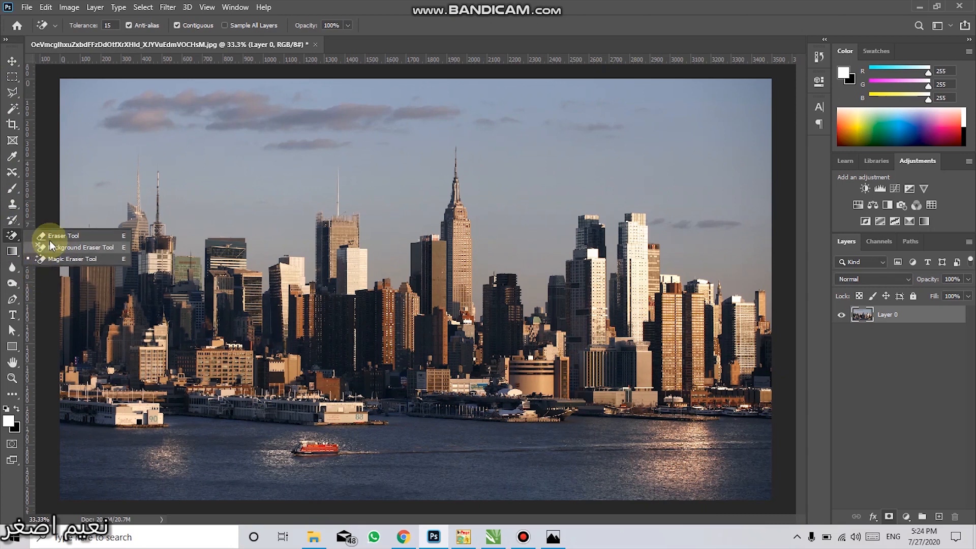
click(121, 237)
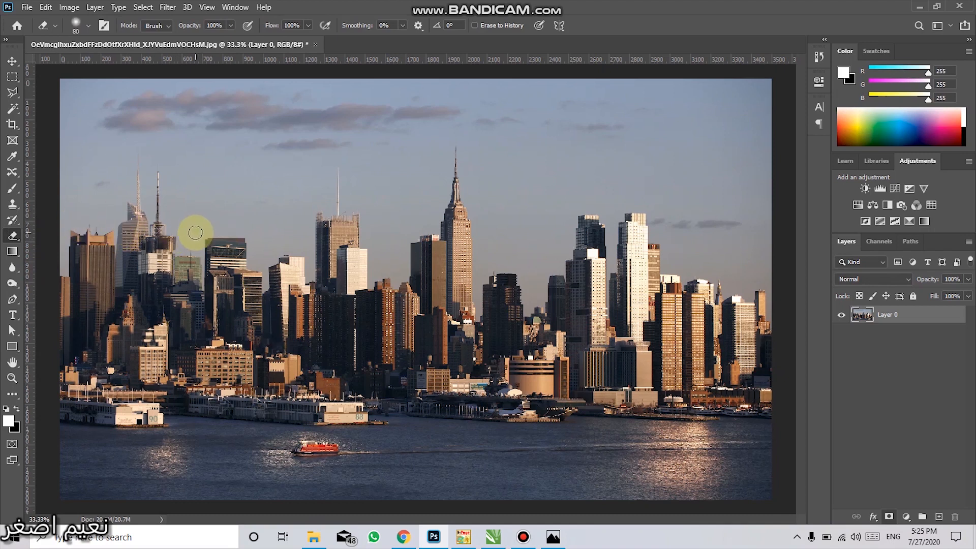
key(bracketright)
key(bracketright)
click(79, 27)
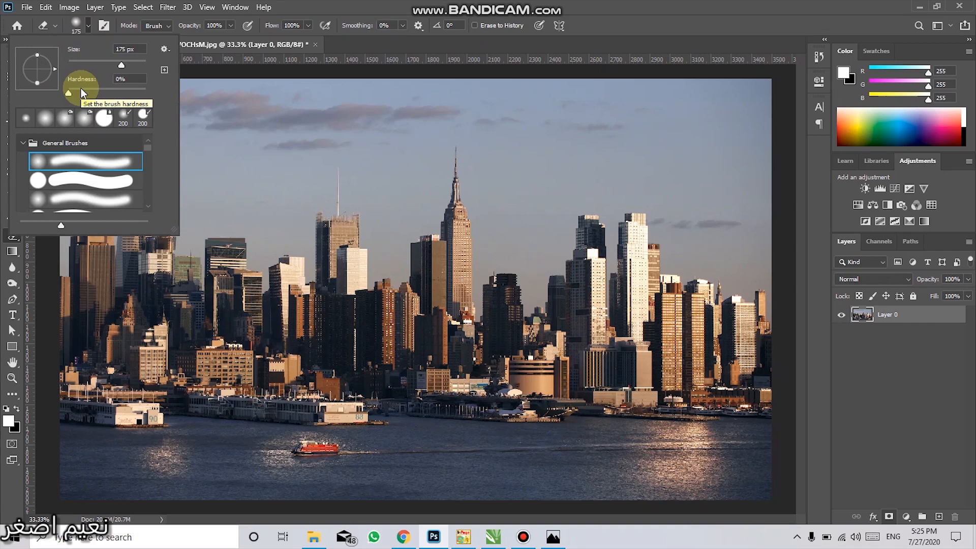
click(76, 26)
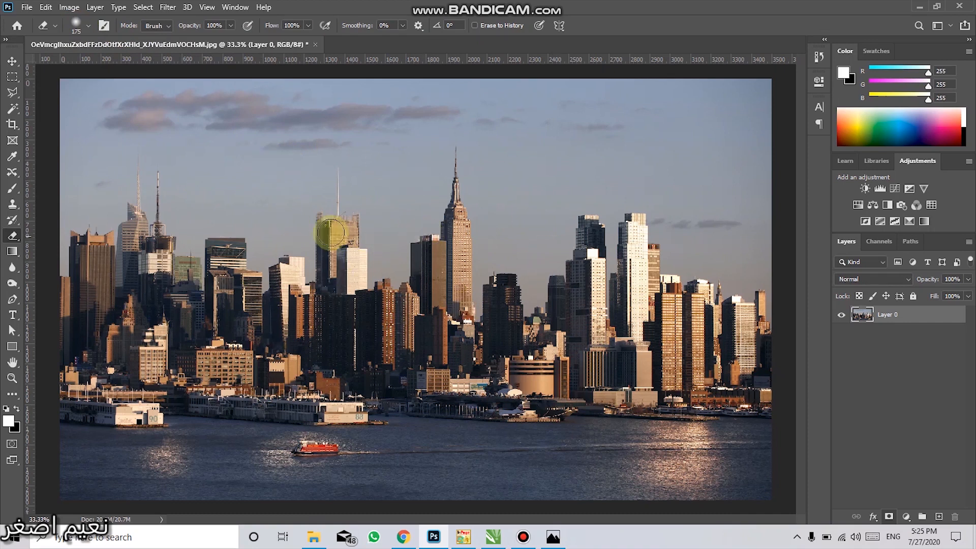
Try erasing broad strokes across the skyline and sky with the soft 175 px brush, and undo them
mouse_move(136, 192)
mouse_down()
mouse_move(388, 191)
mouse_move(508, 270)
mouse_move(330, 339)
mouse_up()
mouse_move(315, 290)
mouse_down()
mouse_move(518, 322)
mouse_move(514, 258)
mouse_move(525, 265)
mouse_move(493, 218)
mouse_move(274, 224)
mouse_move(664, 196)
mouse_move(269, 181)
mouse_move(557, 187)
mouse_move(483, 159)
mouse_move(229, 246)
mouse_move(649, 331)
mouse_move(196, 259)
mouse_move(468, 352)
mouse_up()
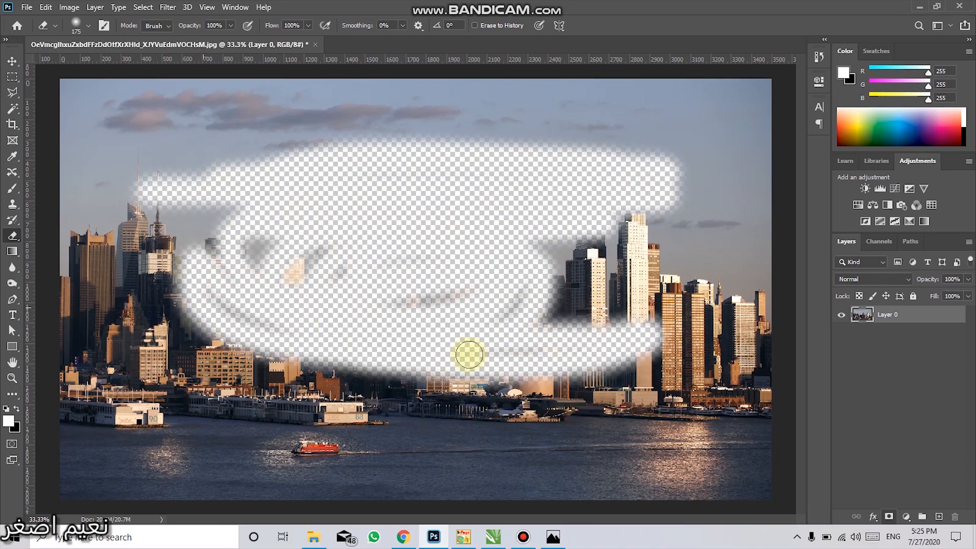
key(ctrl+z)
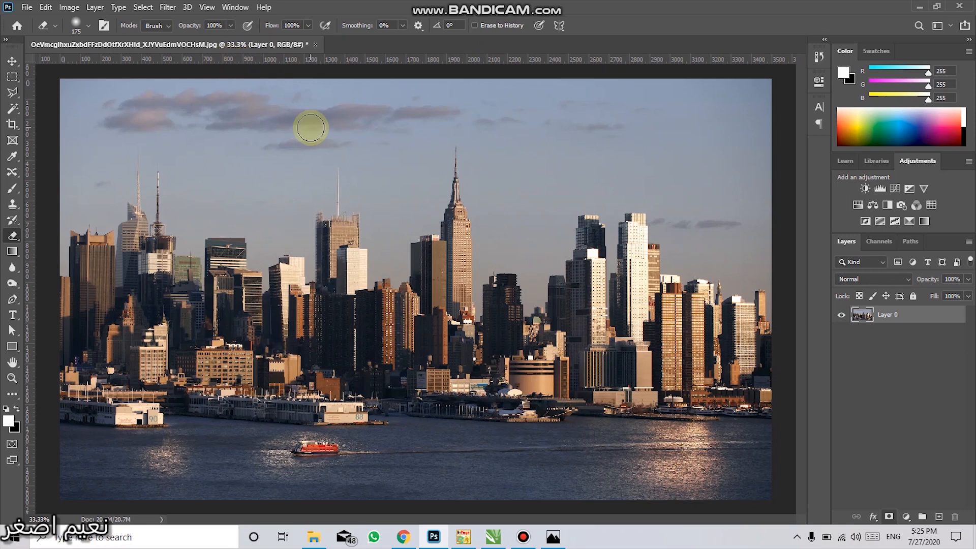
Enlarge the eraser to 600 px and test it with a soft stroke over the central skyline, undoing the stroke
key(bracketright)
key(bracketright)
key(bracketright)
key(bracketright)
key(bracketright)
key(bracketright)
mouse_move(310, 196)
mouse_down()
mouse_move(377, 318)
mouse_move(508, 246)
mouse_up()
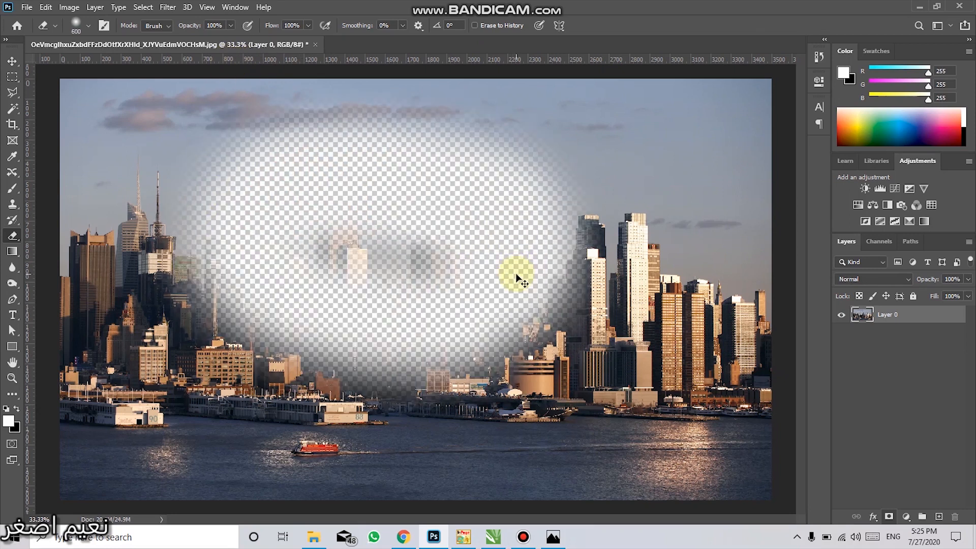
key(ctrl+z)
Try an eraser hardness of 100% with a single dab in the sky above the central buildings, and undo it
click(75, 25)
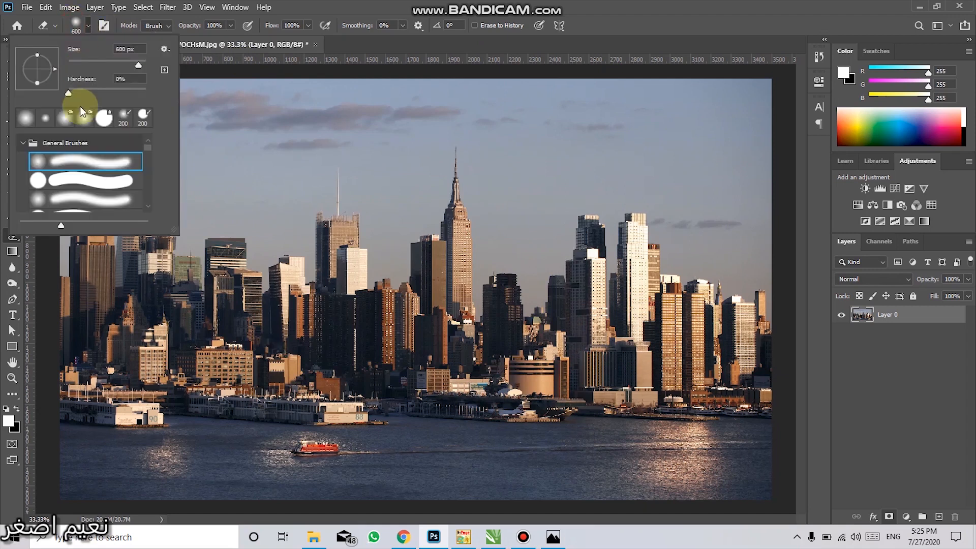
click(83, 87)
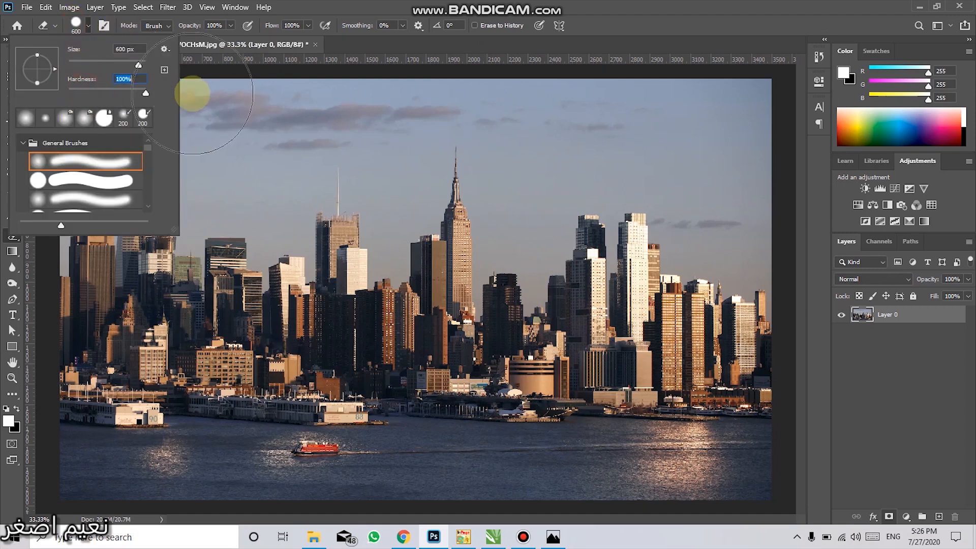
click(192, 92)
click(371, 186)
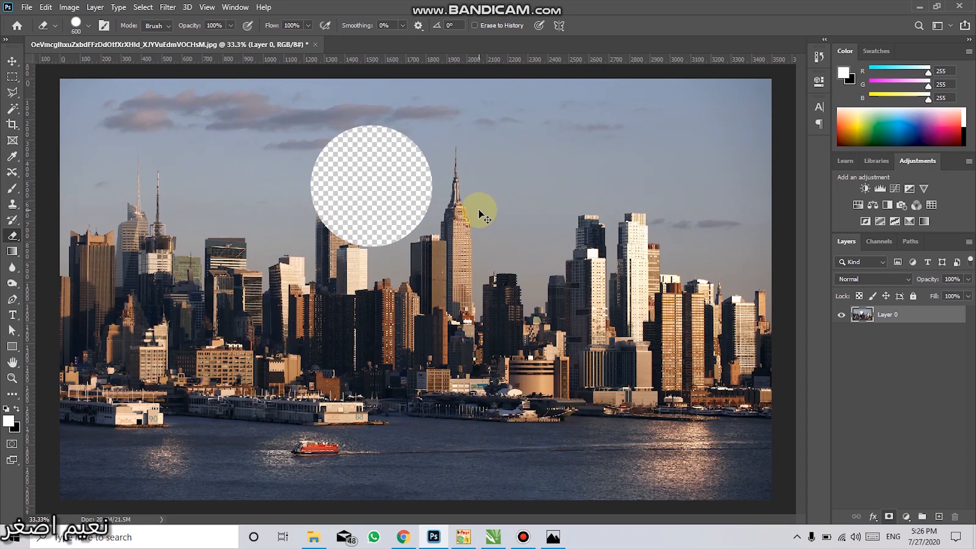
key(ctrl+z)
Lower the eraser brush's hardness to give it a soft edge again
click(76, 23)
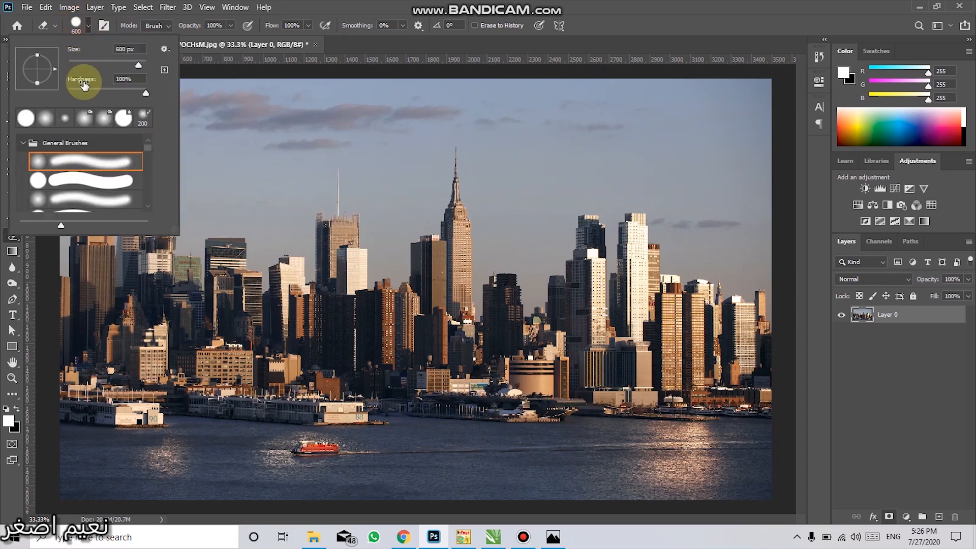
click(88, 89)
click(79, 23)
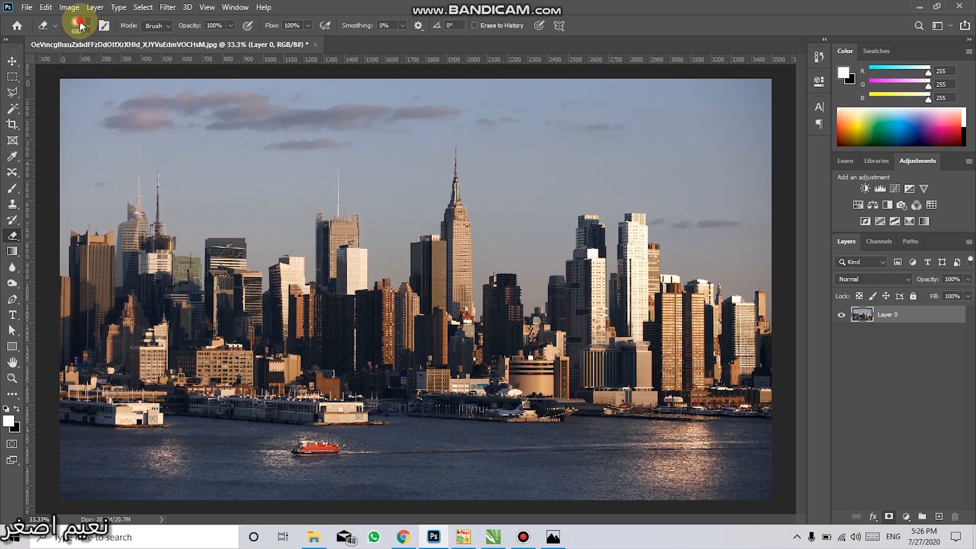
Try erasing over the photo with the eraser's opacity set to 23%, and undo the stroke
click(230, 26)
drag(191, 38, 187, 37)
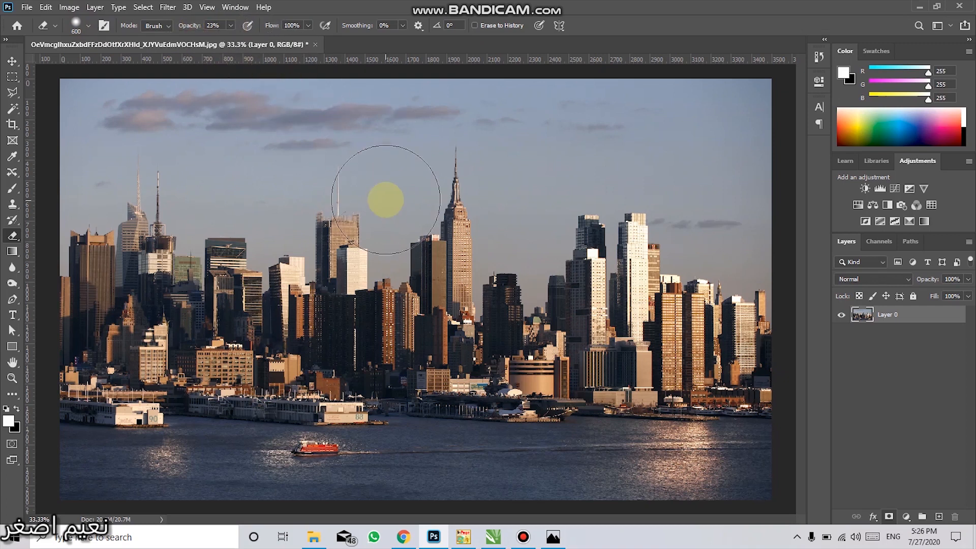
scroll(385, 200, down, 2)
mouse_move(120, 143)
mouse_down()
mouse_move(738, 134)
mouse_move(164, 139)
mouse_move(130, 159)
mouse_move(806, 214)
mouse_move(241, 236)
mouse_move(174, 271)
mouse_move(711, 340)
mouse_move(153, 317)
mouse_move(157, 370)
mouse_move(351, 415)
mouse_move(609, 420)
mouse_move(667, 439)
mouse_move(313, 452)
mouse_move(121, 337)
mouse_up()
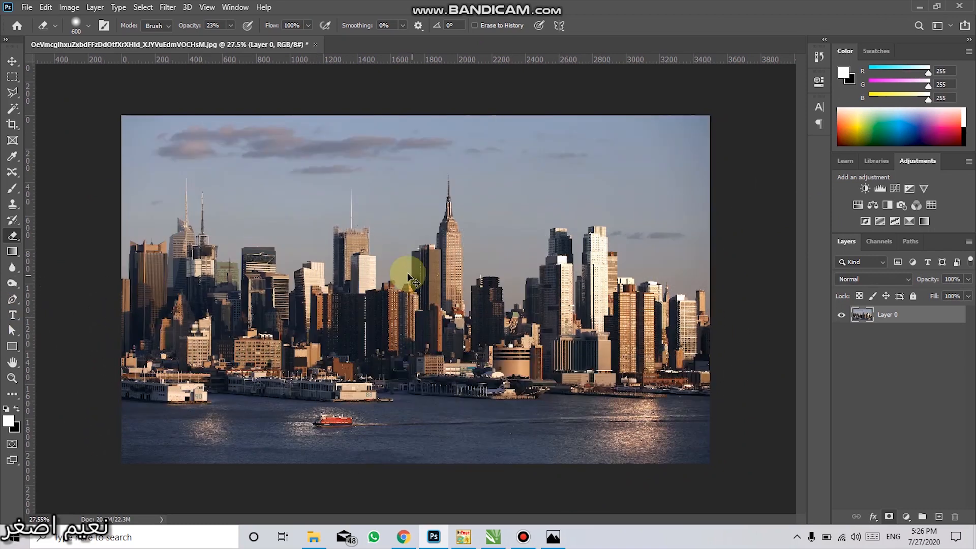
key(ctrl+z)
Try a stroke over the skyline with the eraser's opacity raised to the maximum, and undo it
click(227, 26)
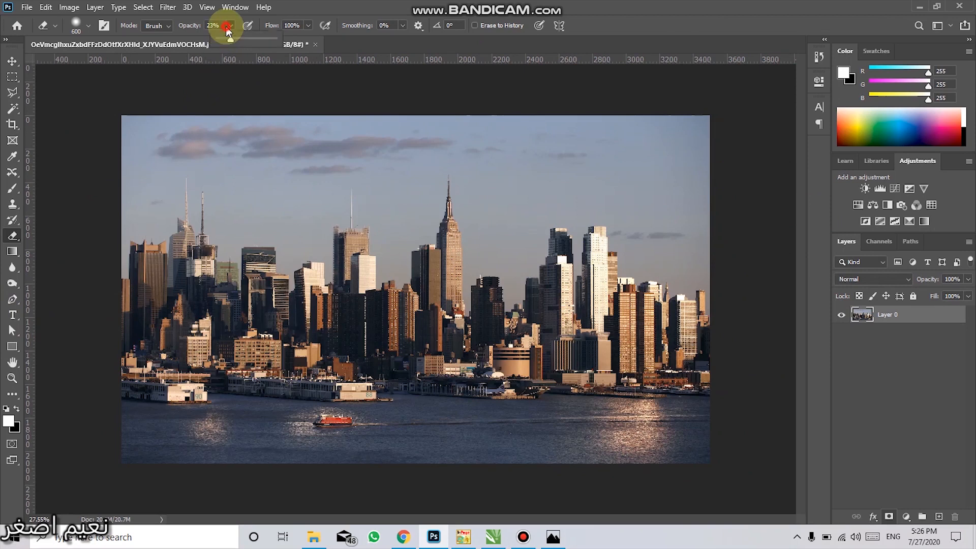
drag(231, 41, 285, 41)
mouse_move(534, 185)
mouse_down()
mouse_move(301, 305)
mouse_move(621, 305)
mouse_up()
key(ctrl+z)
Try erasing part of the skyline with the eraser's opacity set to 47%, and undo the stroke
click(231, 25)
click(203, 39)
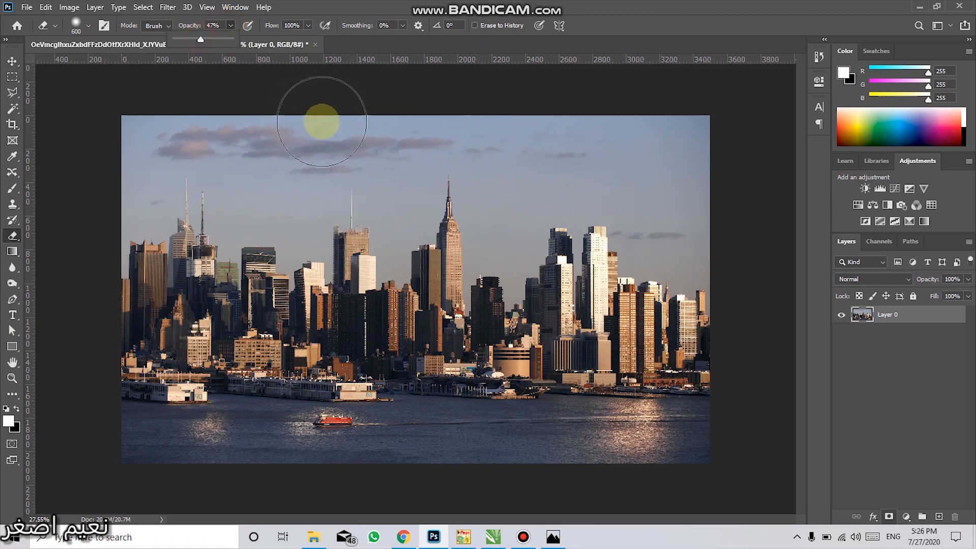
mouse_move(336, 239)
mouse_down()
mouse_move(482, 305)
mouse_move(262, 272)
mouse_move(327, 305)
mouse_move(309, 288)
mouse_move(314, 263)
mouse_up()
key(ctrl+z)
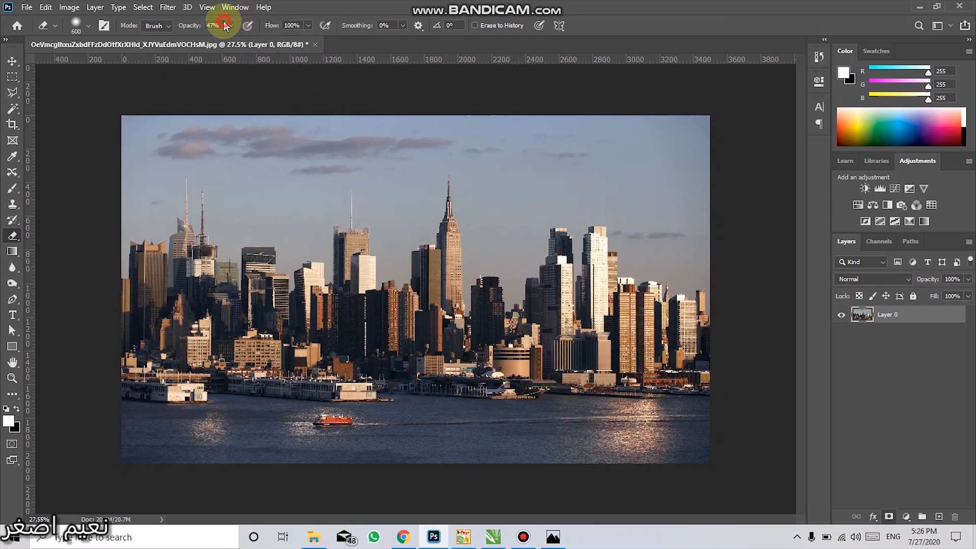
Set the eraser's opacity to 100%
click(231, 25)
drag(233, 38, 282, 44)
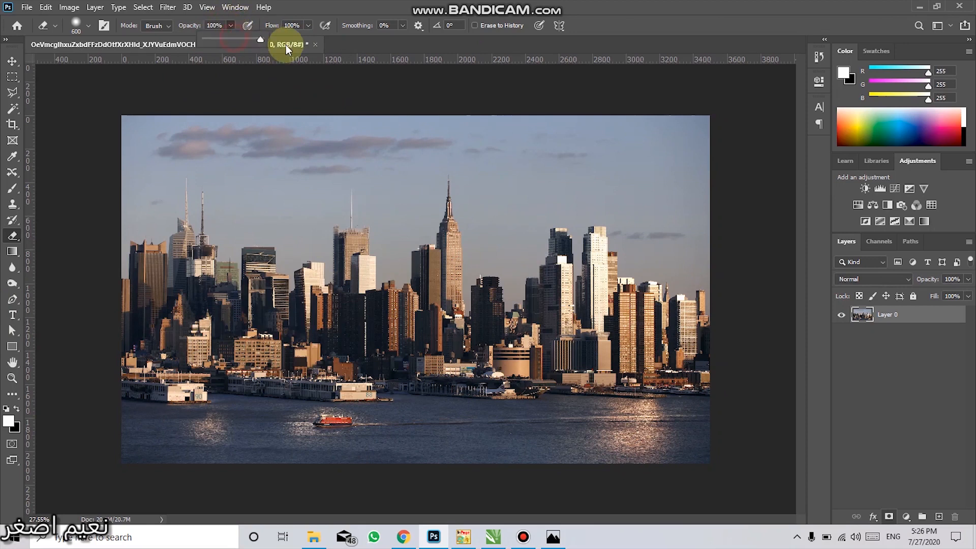
click(295, 58)
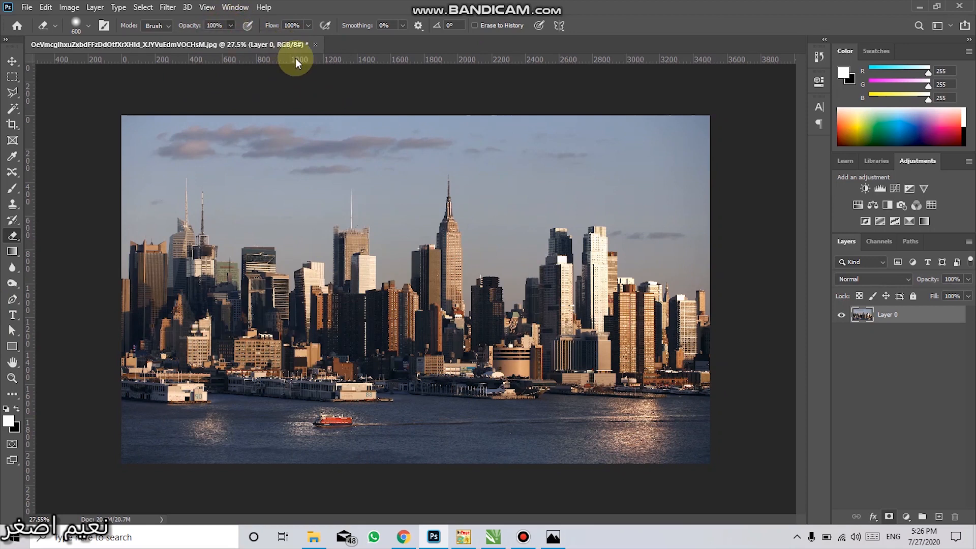
Try erasing a large area of the skyline with the eraser's flow set to 43%, and undo it
click(308, 27)
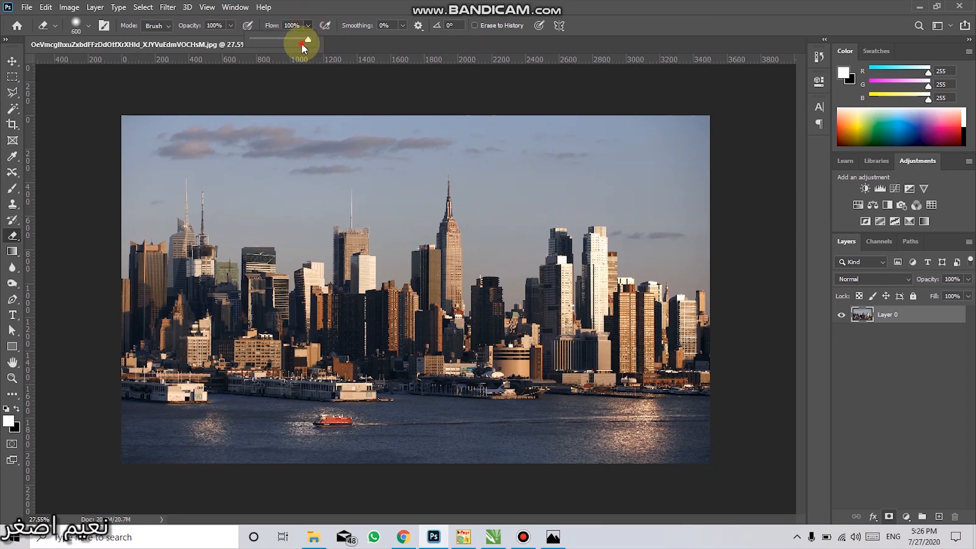
click(276, 40)
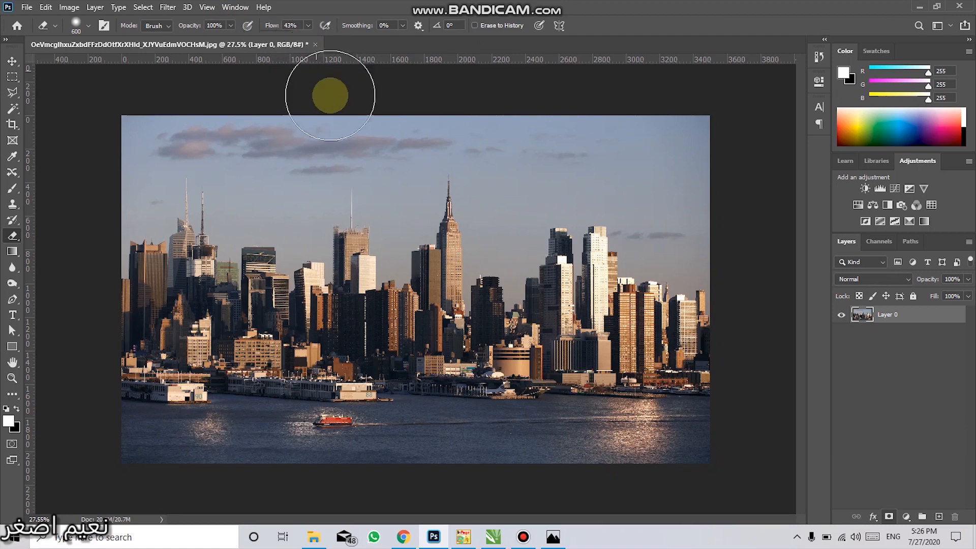
mouse_move(500, 200)
mouse_down()
mouse_move(377, 234)
mouse_move(380, 246)
mouse_move(593, 289)
mouse_move(598, 219)
mouse_move(431, 229)
mouse_move(348, 287)
mouse_move(321, 255)
mouse_move(556, 305)
mouse_up()
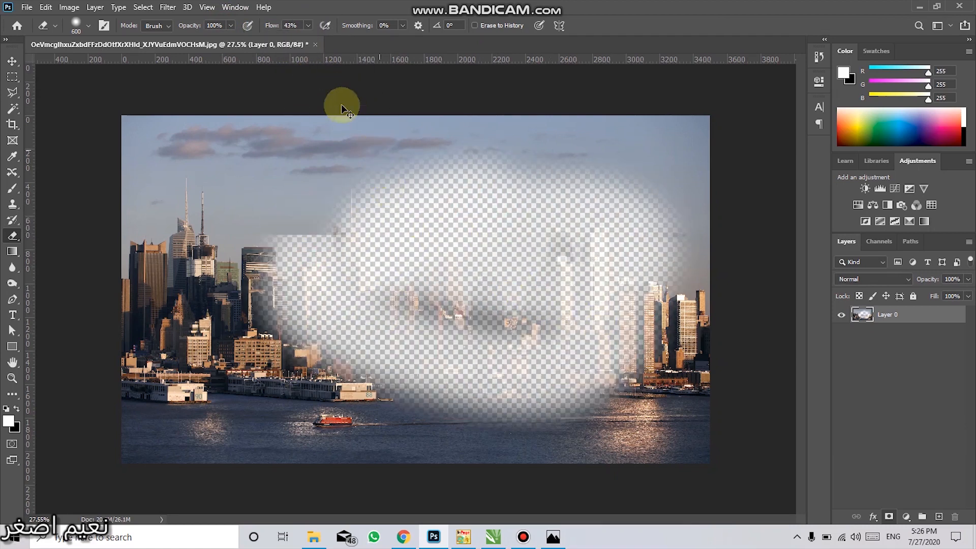
key(ctrl+z)
Try erasing across the photo with the eraser's flow set to 1%, and undo the strokes
click(308, 25)
drag(281, 37, 285, 35)
mouse_move(372, 364)
mouse_down()
mouse_move(526, 301)
mouse_move(318, 254)
mouse_move(208, 205)
mouse_move(179, 310)
mouse_move(202, 375)
mouse_move(203, 207)
mouse_move(306, 274)
mouse_move(209, 343)
mouse_move(246, 167)
mouse_up()
key(ctrl+z)
key(ctrl+z)
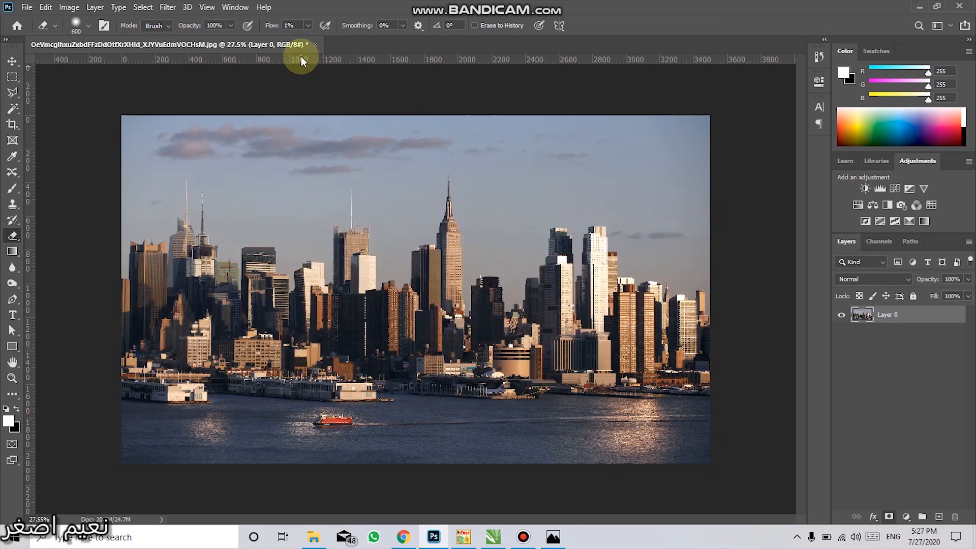
Set the eraser's flow to 100% and test a horizontal stroke above the skyline at 0% smoothing, undoing the stroke
click(309, 27)
drag(307, 36, 420, 47)
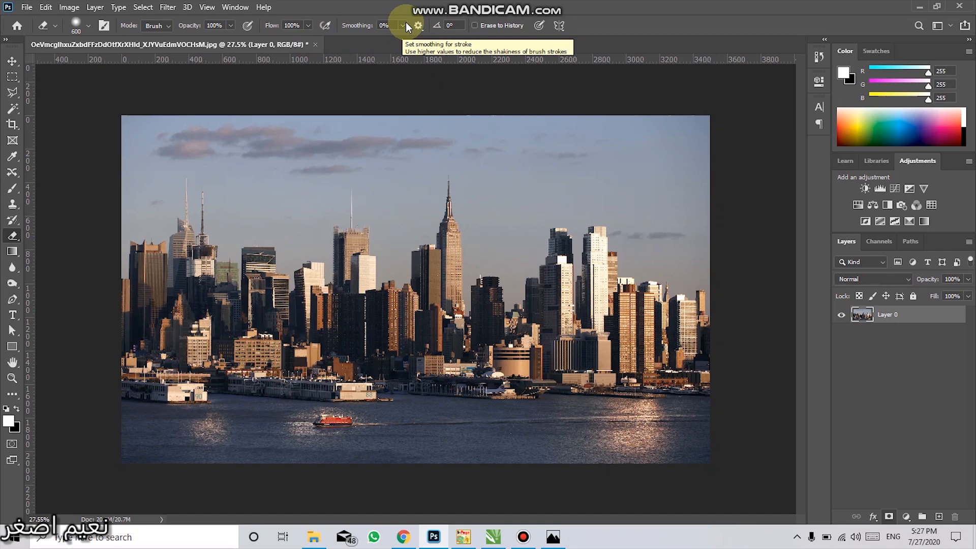
click(406, 25)
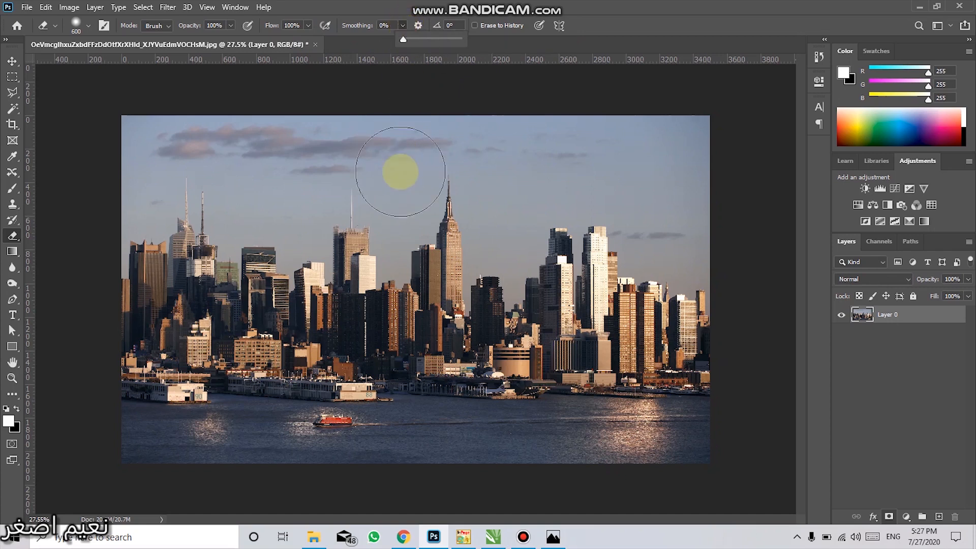
drag(579, 213, 245, 221)
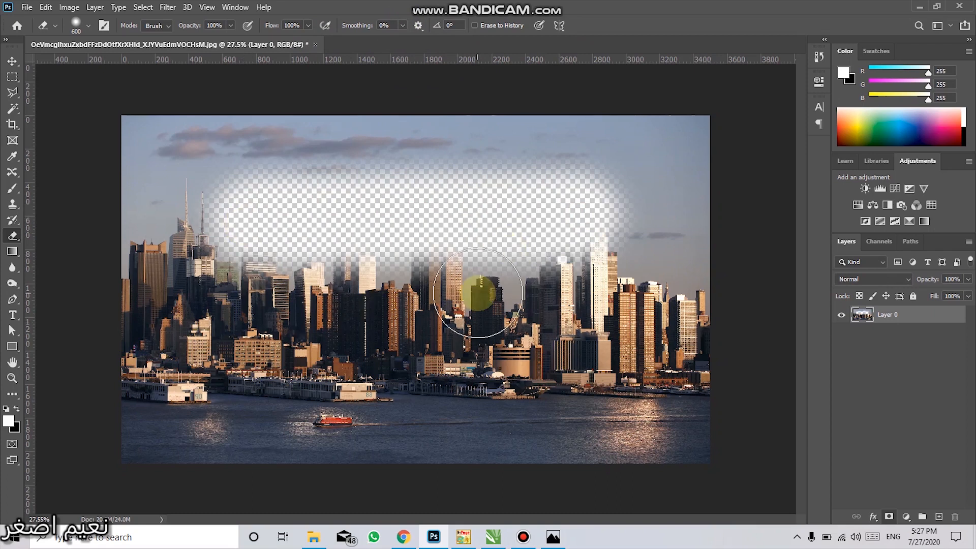
key(ctrl+z)
Try horizontal and diagonal eraser strokes over the skyline with smoothing set to 100%, undoing each of them
click(403, 26)
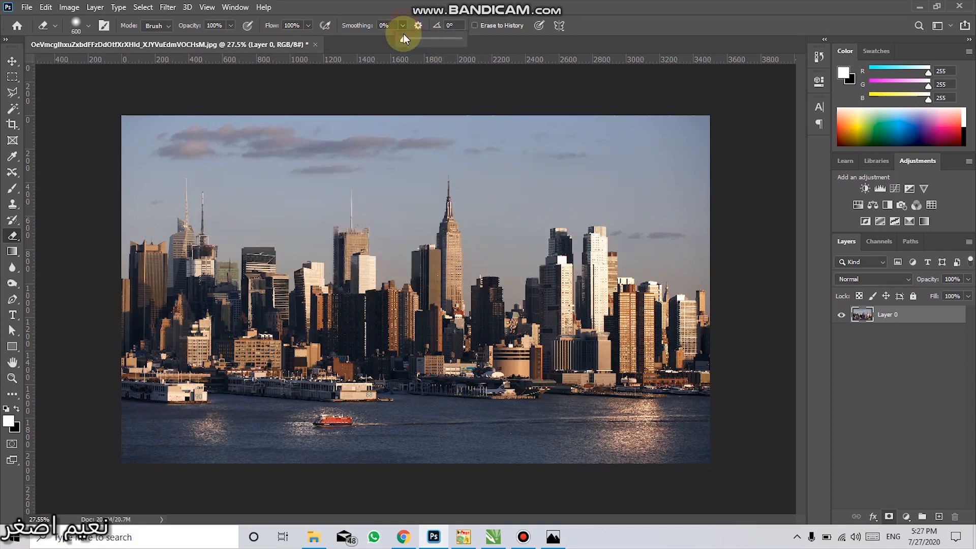
drag(402, 39, 477, 39)
drag(599, 243, 287, 243)
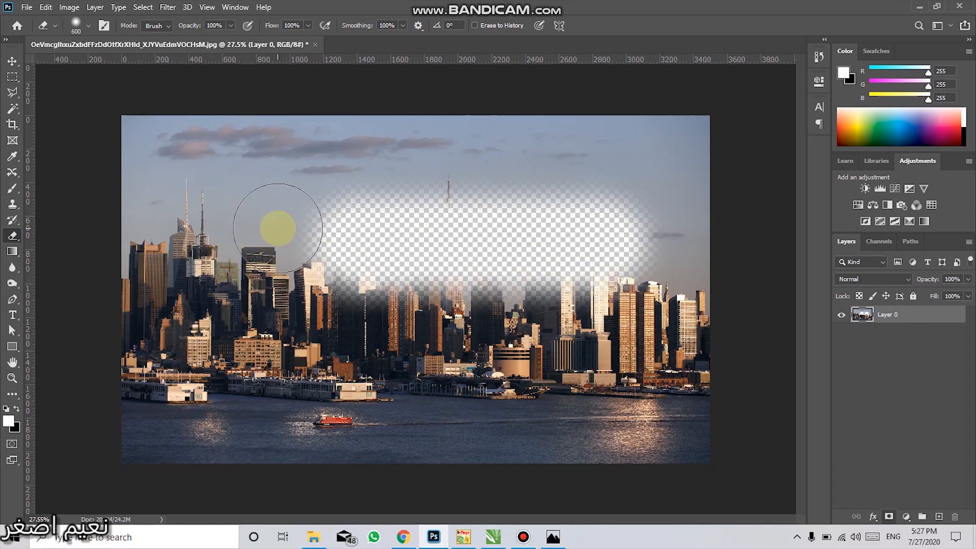
key(ctrl+z)
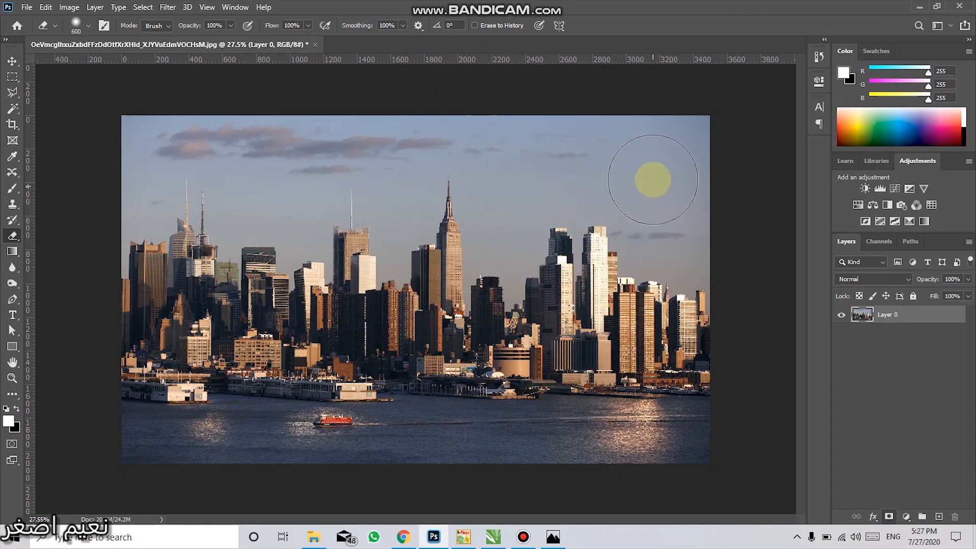
drag(642, 178, 558, 209)
shift+click(186, 313)
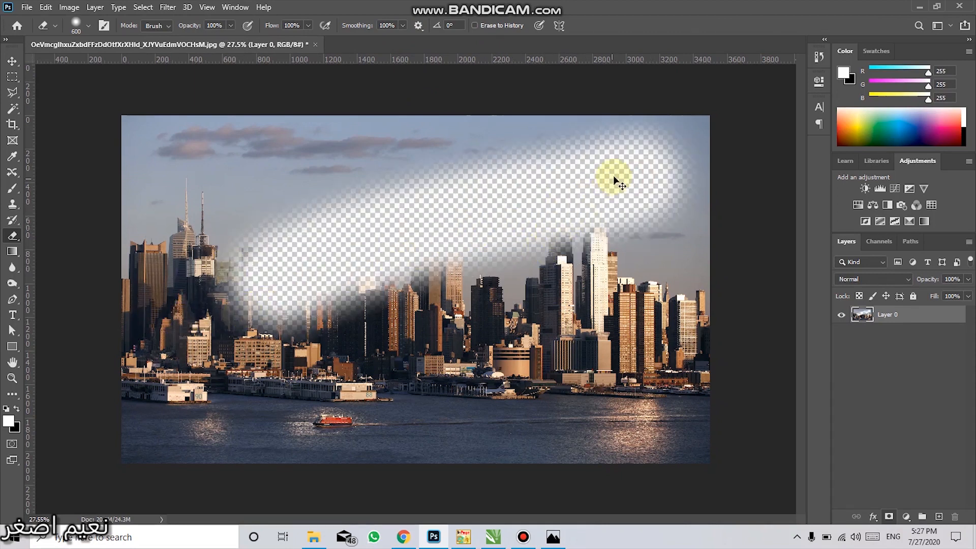
key(ctrl+z)
key(ctrl+z)
Set the eraser's smoothing to 0% and test a diagonal stroke from the upper sky to the waterfront, undoing the stroke
click(406, 30)
drag(395, 37, 315, 35)
mouse_move(650, 159)
mouse_down()
mouse_move(662, 158)
mouse_move(257, 359)
mouse_up()
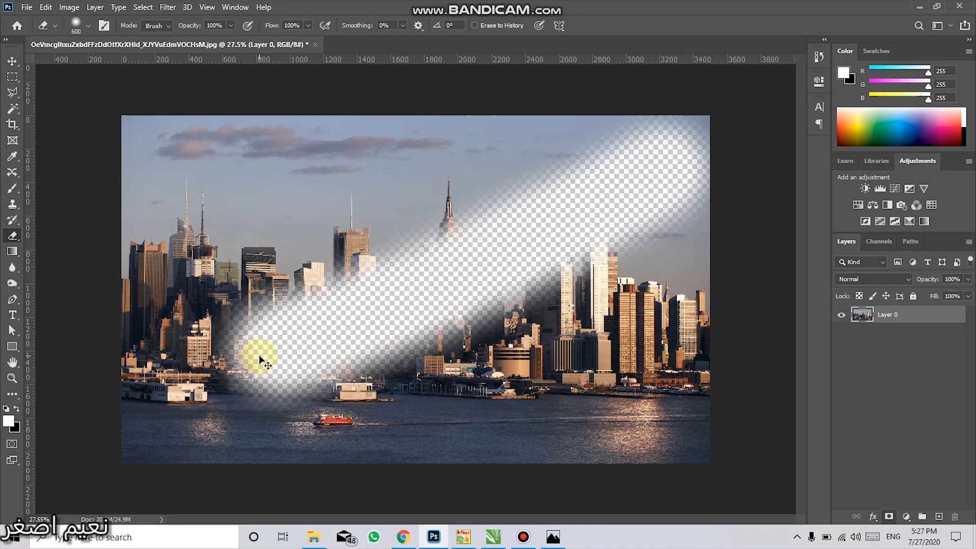
key(ctrl+z)
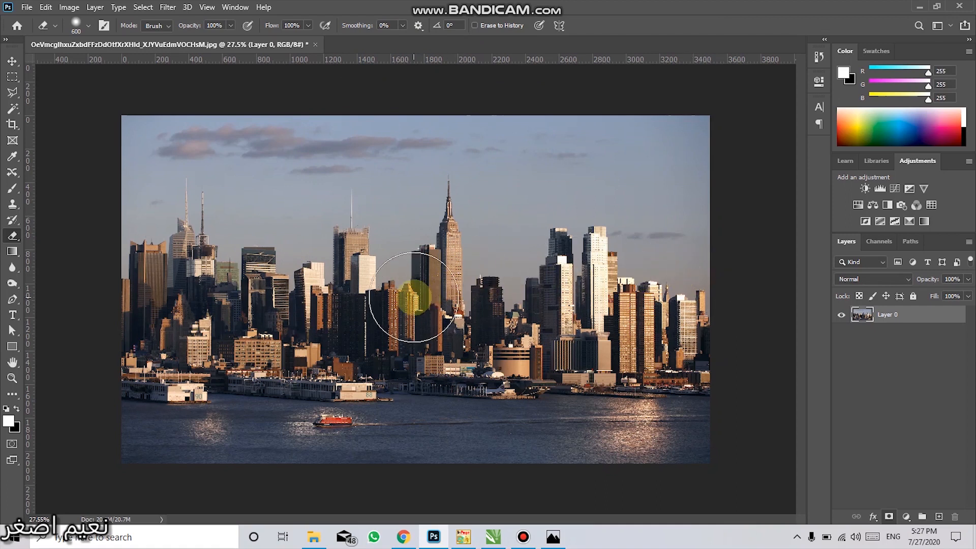
click(921, 7)
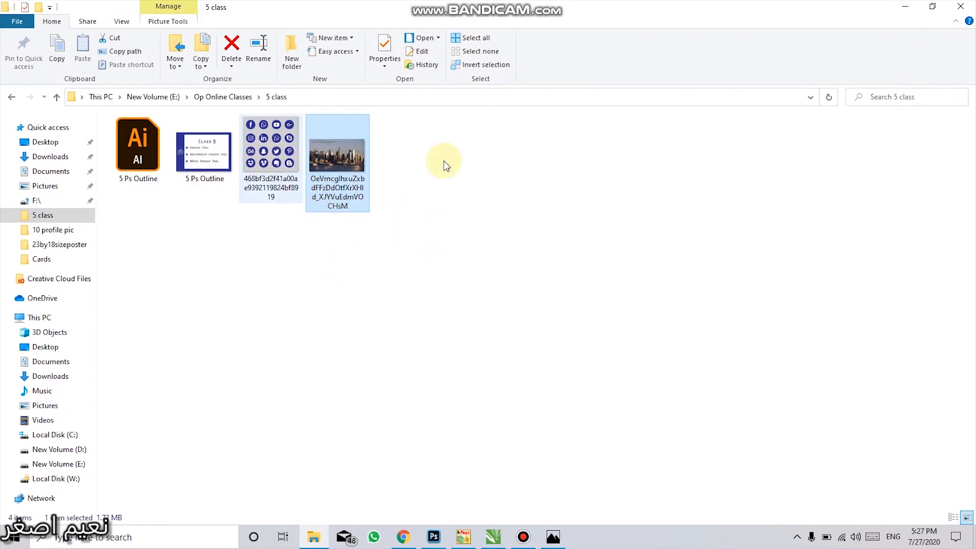
click(907, 7)
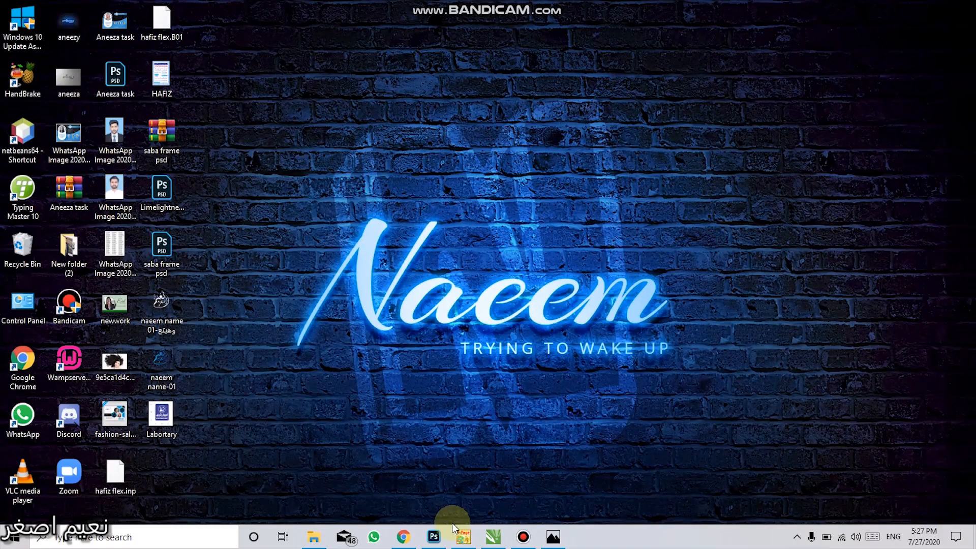
click(440, 538)
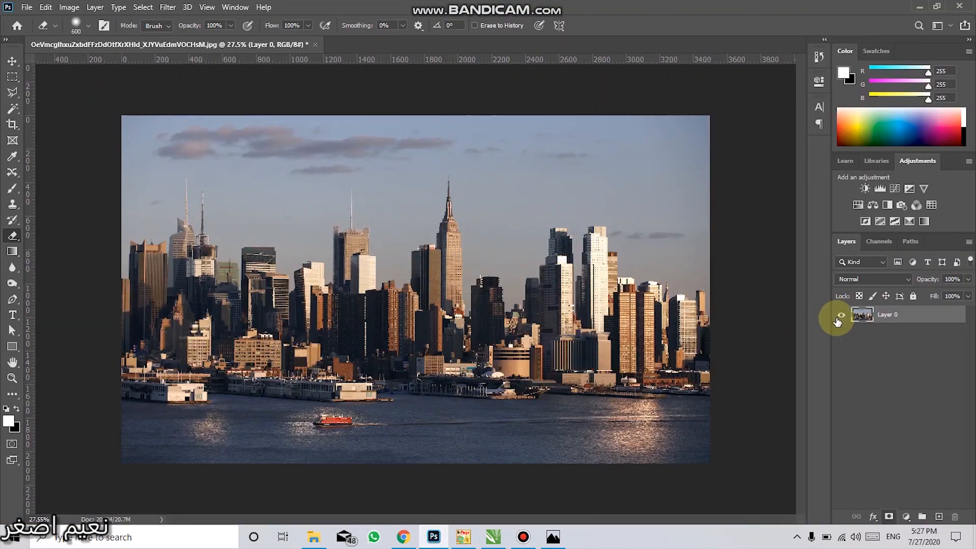
Hide the city skyline photo layer and add a new empty layer above it
click(837, 317)
click(937, 517)
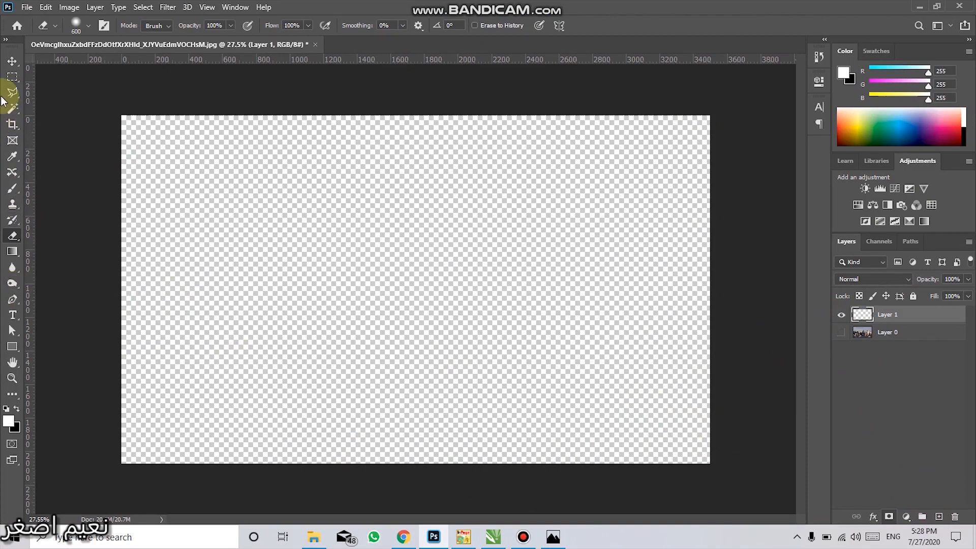
Make a circular selection about 900 px in diameter on the new layer, fill it with red #e70a0a, and deselect it
click(9, 80)
click(49, 88)
drag(290, 170, 496, 324)
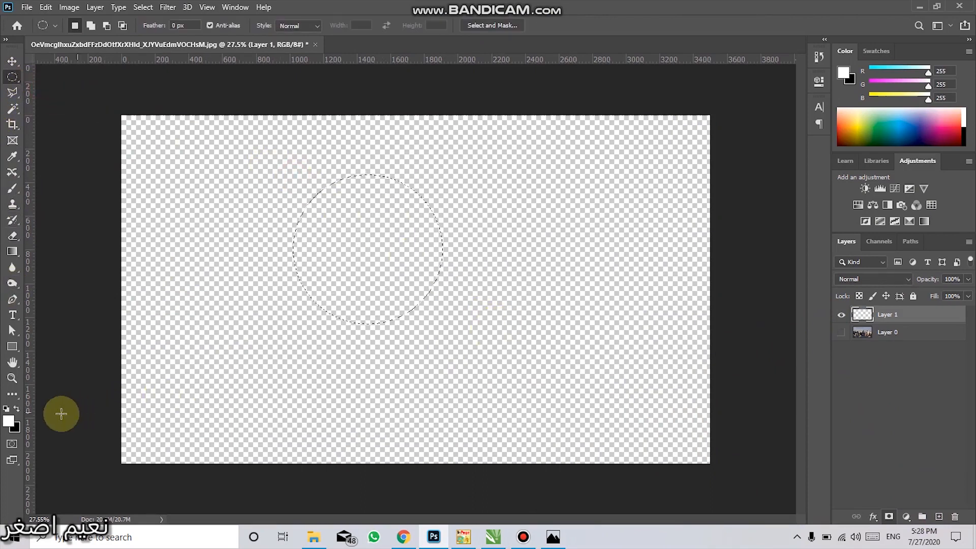
click(9, 422)
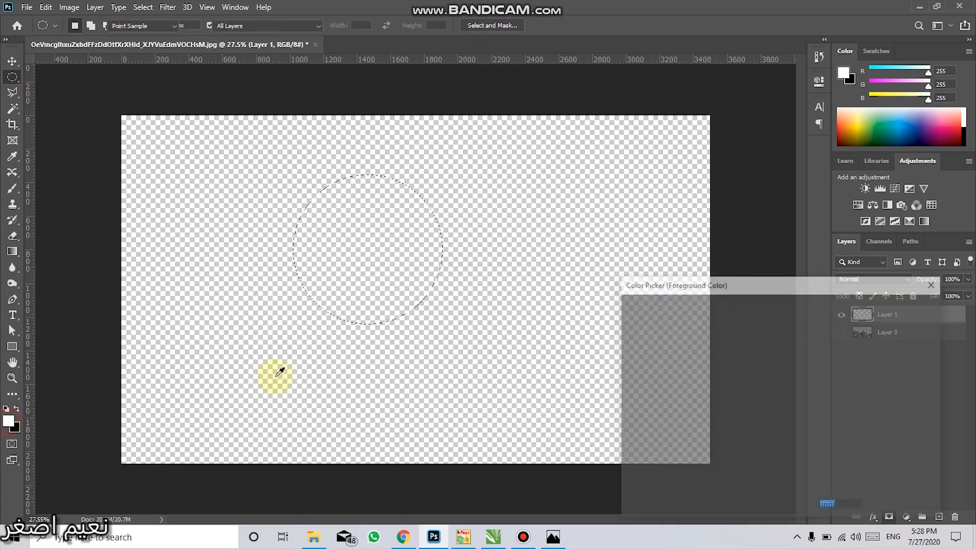
click(773, 327)
click(899, 308)
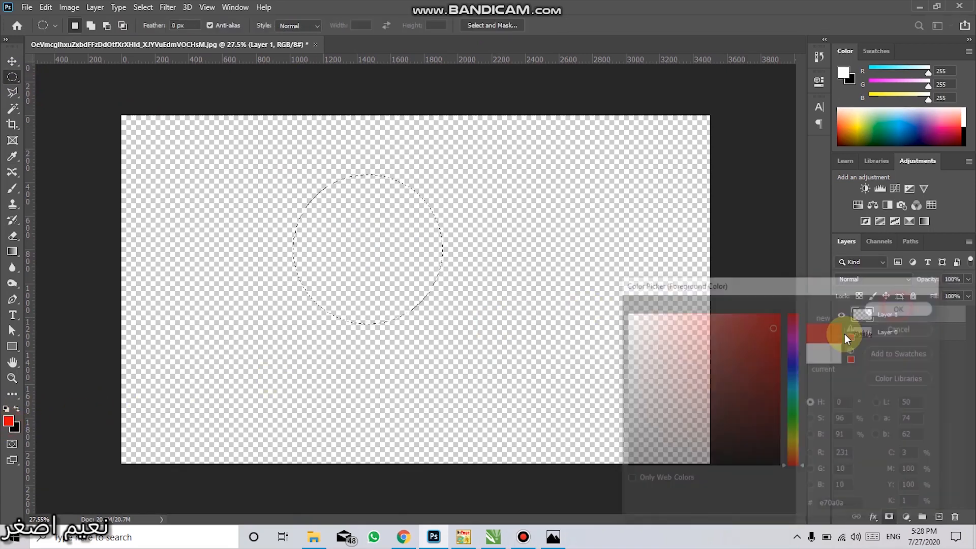
key(alt+BackSpace)
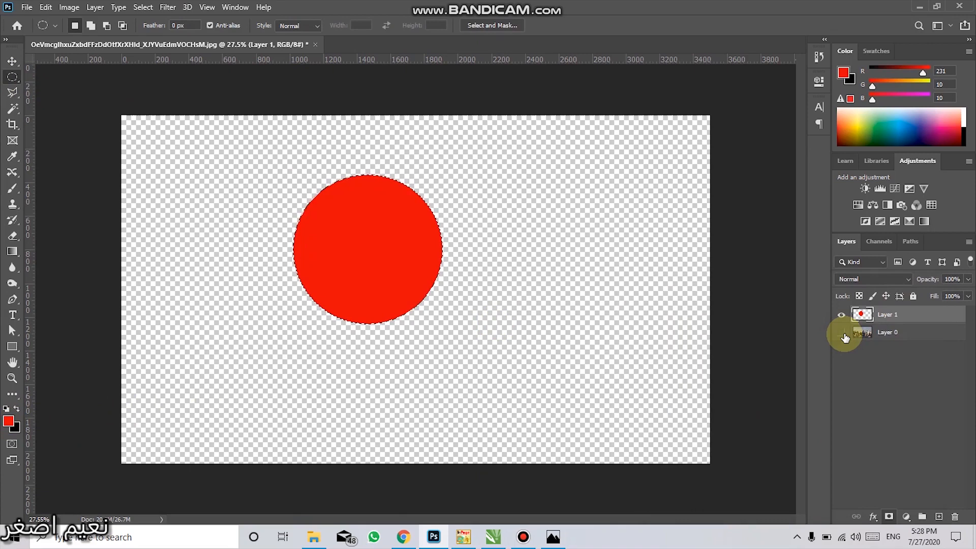
key(ctrl+d)
Duplicate the red circle directly beneath the original and position the pair in the lower middle of the canvas, the copy running off its lower edge
click(12, 60)
drag(357, 253, 412, 367)
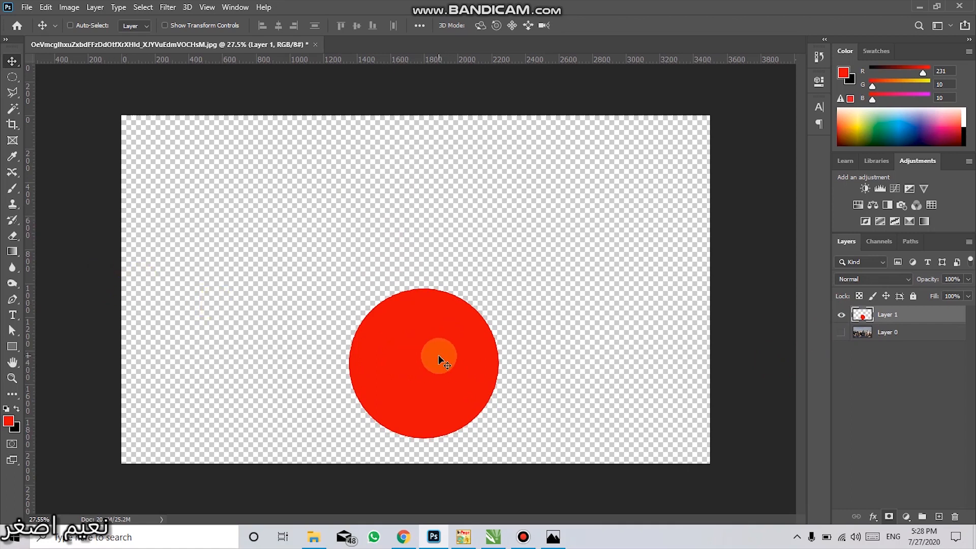
drag(442, 342, 437, 447)
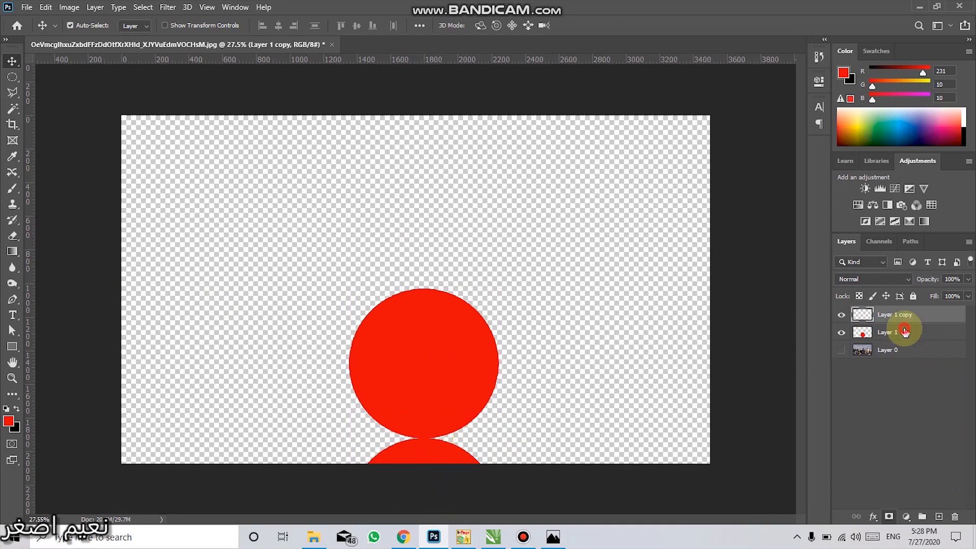
shift+click(899, 332)
drag(451, 344, 445, 288)
Add a new layer between the hidden photo and the circles and fill it with white #ffffff as a background
click(907, 354)
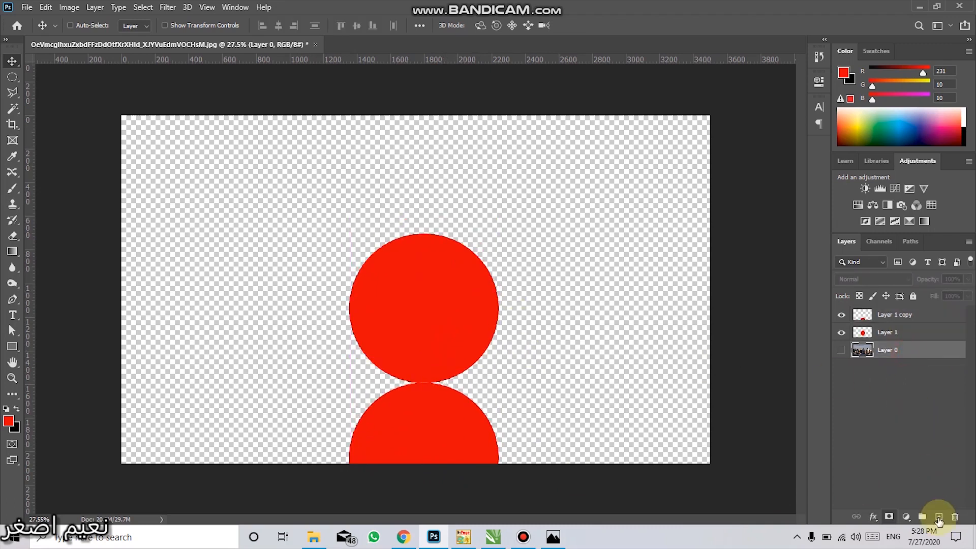
click(938, 516)
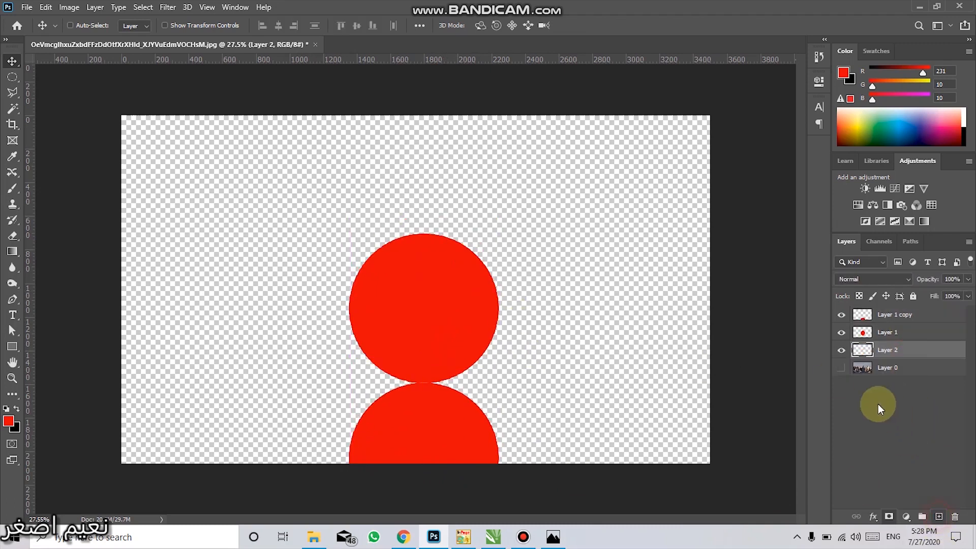
click(8, 421)
click(679, 356)
click(574, 294)
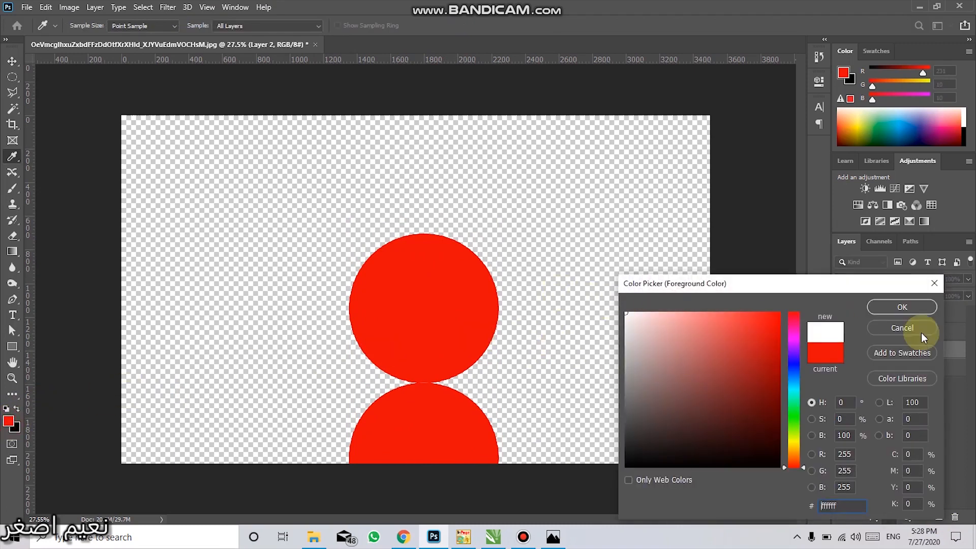
click(901, 307)
key(v)
key(alt+BackSpace)
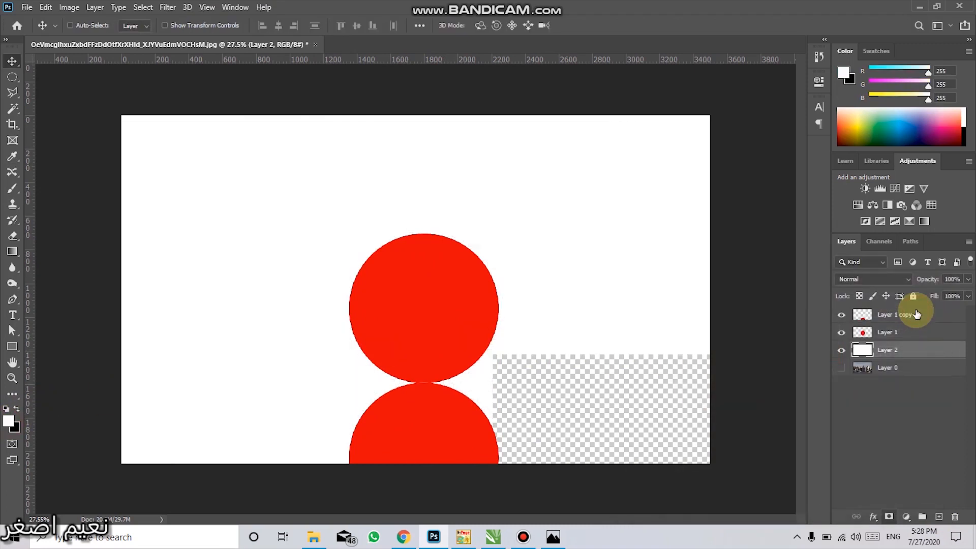
Activate the copied circle's layer and set the Eraser Tool's opacity to 50%
click(882, 317)
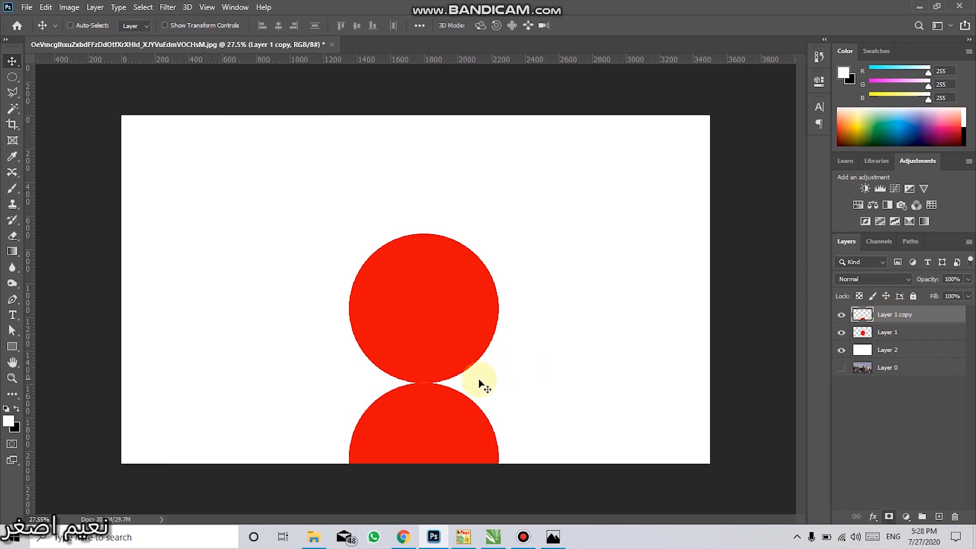
key(e)
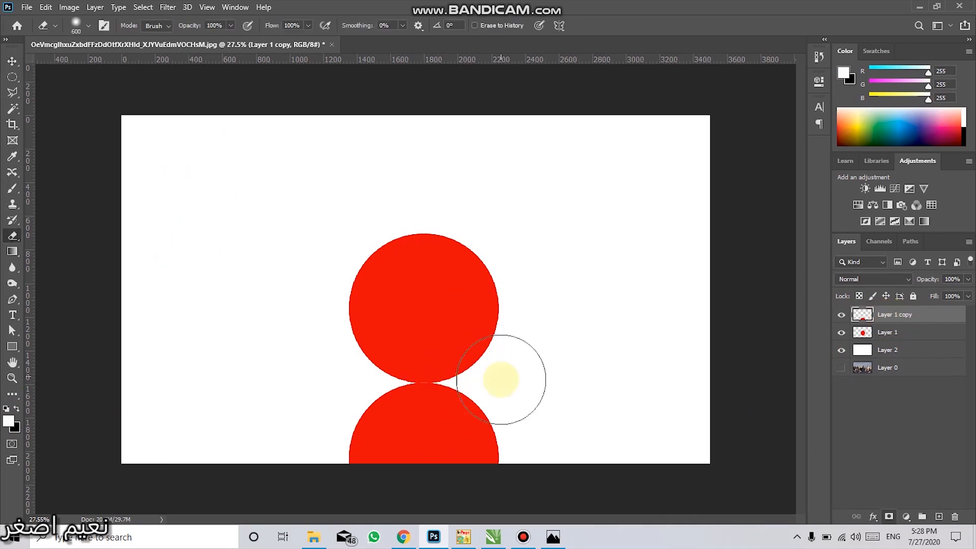
key(ctrl+plus)
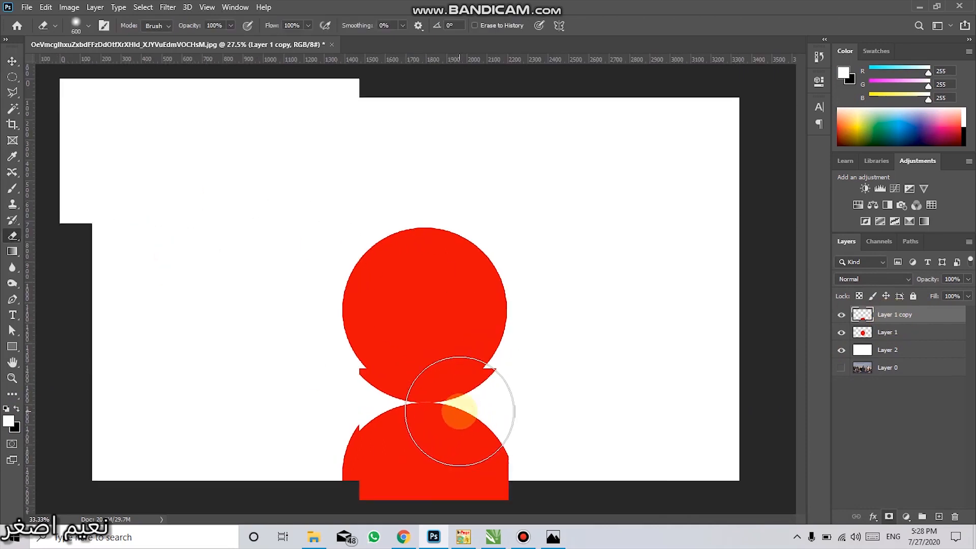
key(ctrl+minus)
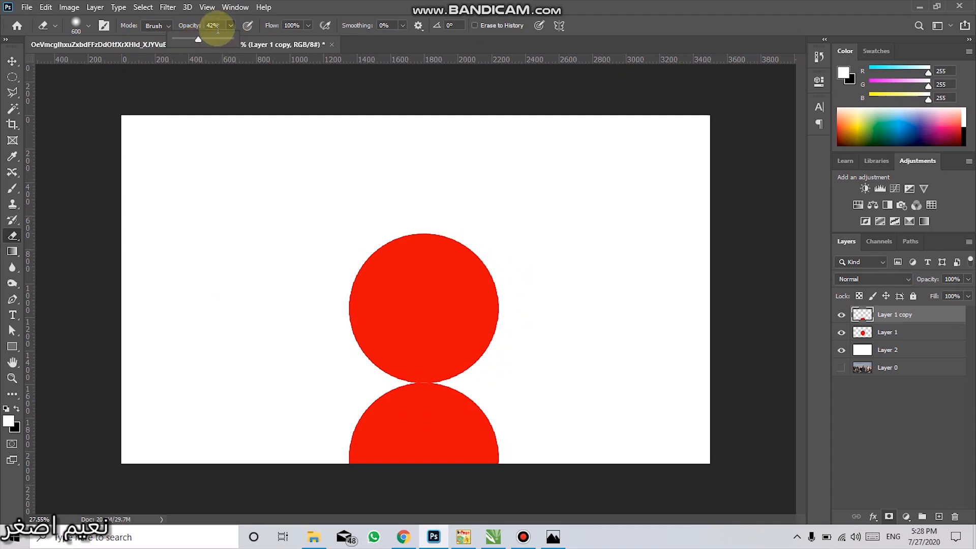
text(50)
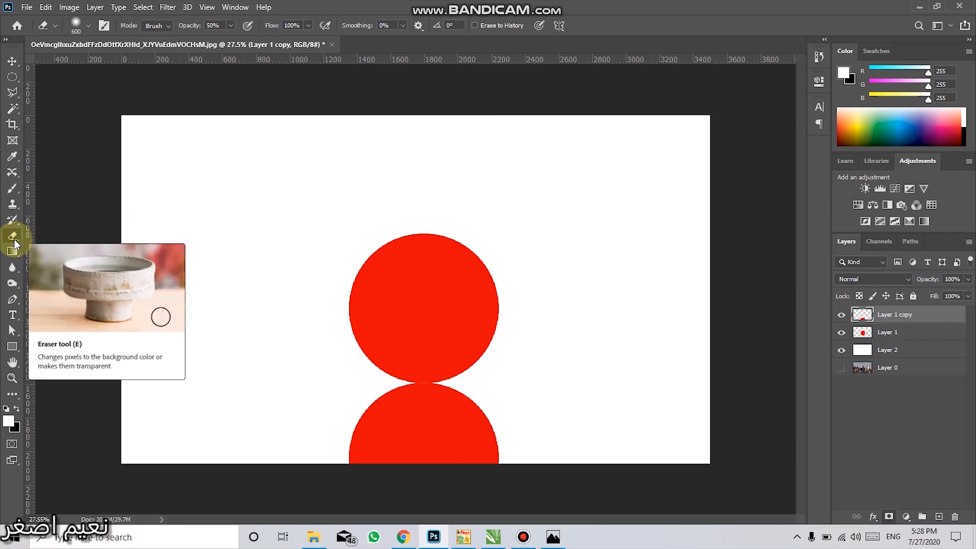
Fade the lower circle into a soft reflection with repeated eraser strokes across it, erasing most strongly towards the canvas's lower edge
mouse_move(588, 447)
mouse_down()
mouse_move(320, 442)
mouse_move(113, 407)
mouse_up()
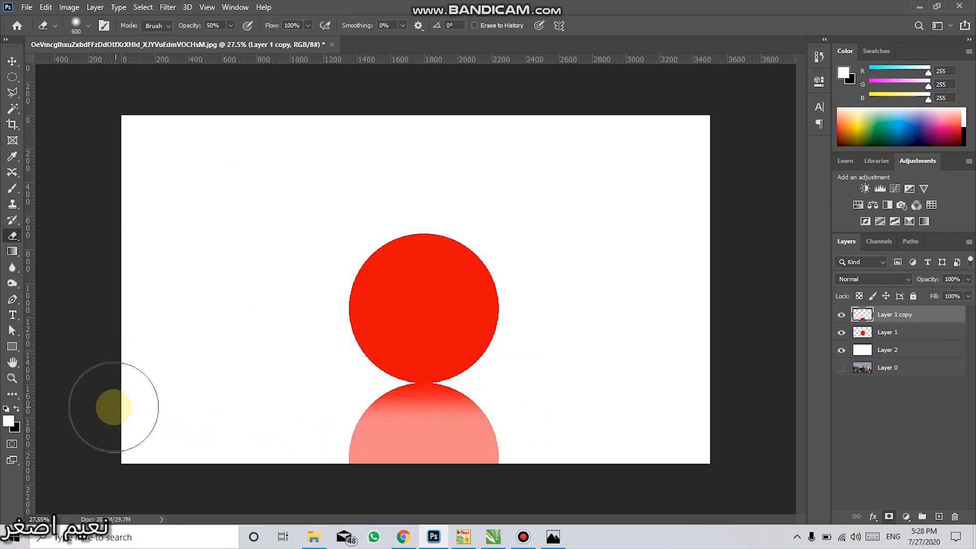
drag(579, 440, 8, 389)
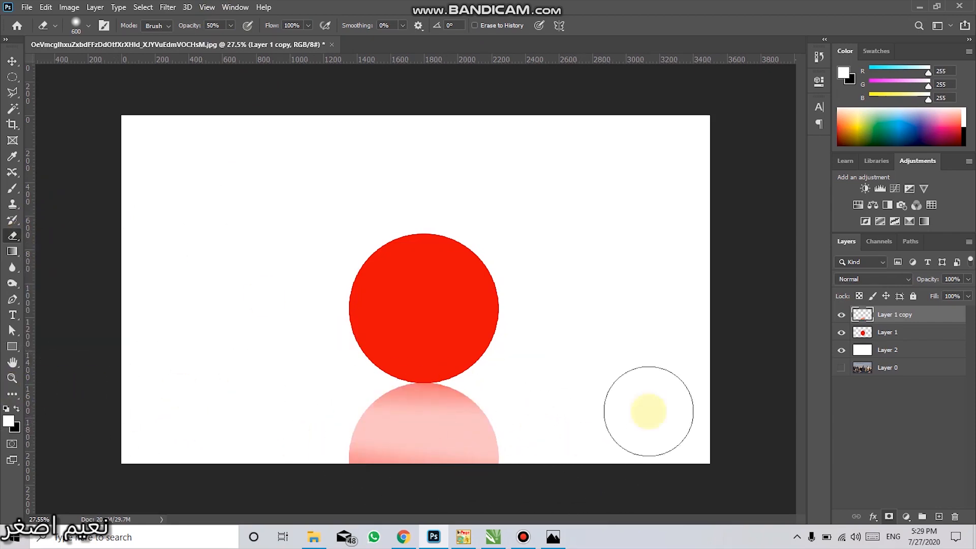
mouse_move(600, 450)
mouse_down()
mouse_move(161, 453)
mouse_move(122, 444)
mouse_up()
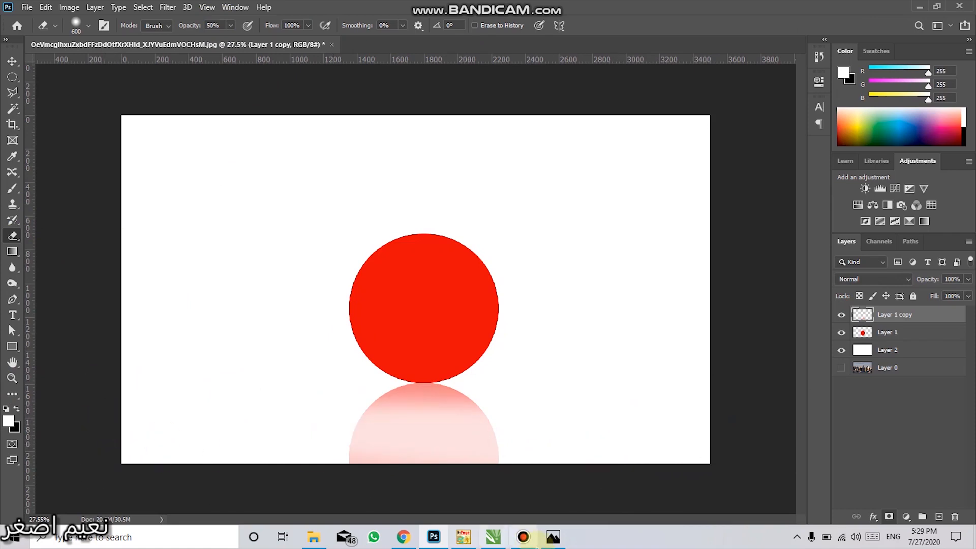
drag(278, 398, 915, 402)
mouse_move(590, 479)
mouse_down()
mouse_move(617, 465)
mouse_move(122, 471)
mouse_move(725, 493)
mouse_move(599, 471)
mouse_up()
drag(573, 374, 426, 502)
drag(545, 426, 318, 510)
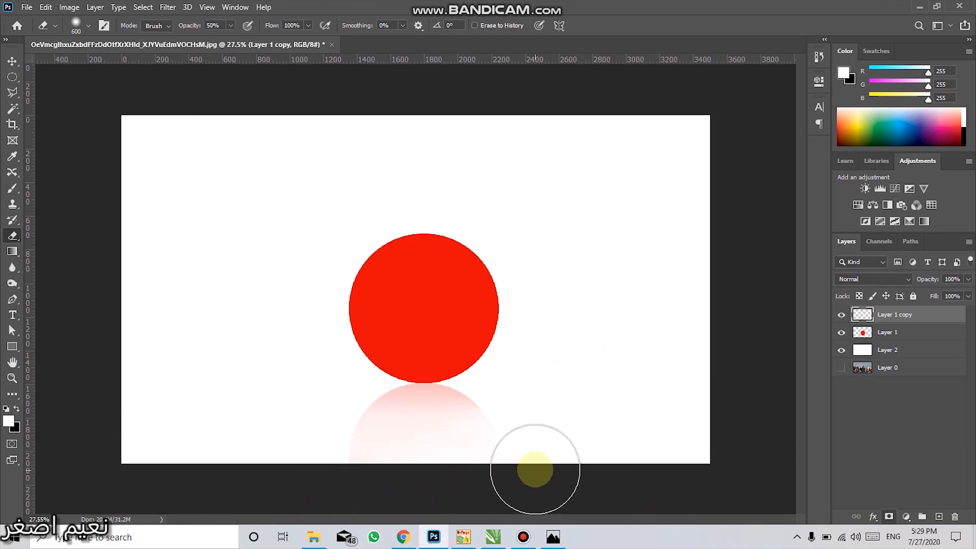
scroll(509, 442, up, 1)
drag(612, 449, 501, 485)
drag(614, 393, 295, 518)
Enlarge the eraser brush to 1000 px, soften the lower part of the reflection with one more stroke, and inspect the fade
key(bracketright)
key(bracketright)
key(bracketright)
key(bracketright)
drag(616, 447, 116, 473)
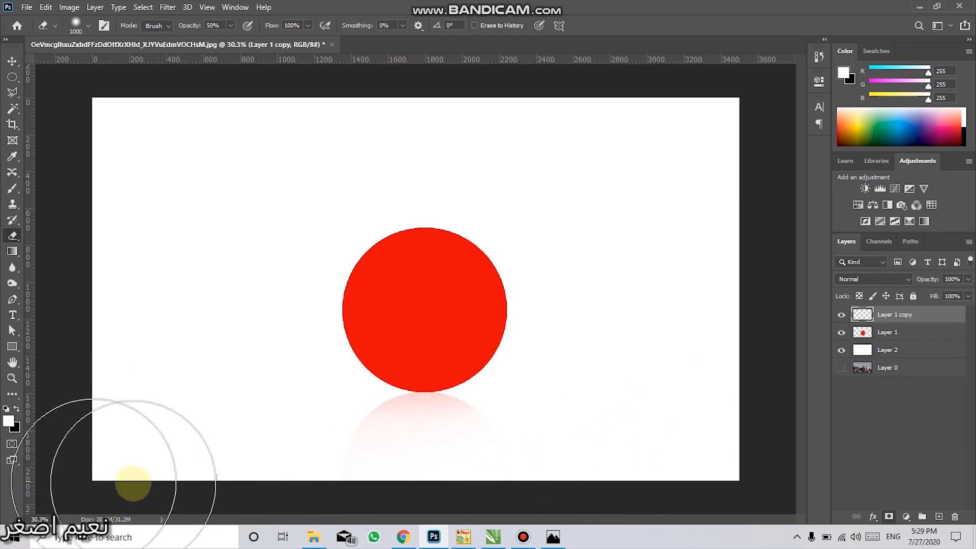
scroll(316, 399, down, 3)
scroll(407, 418, up, 4)
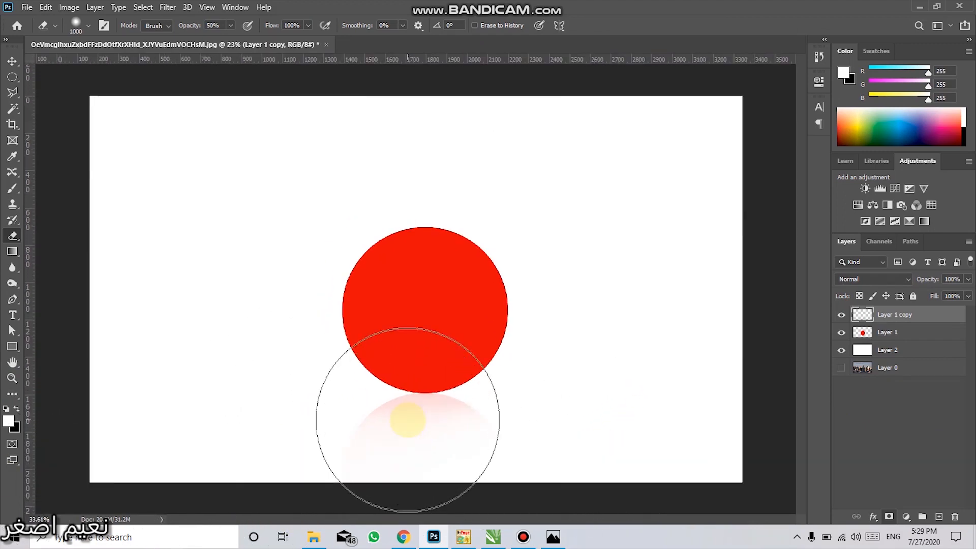
key(space)
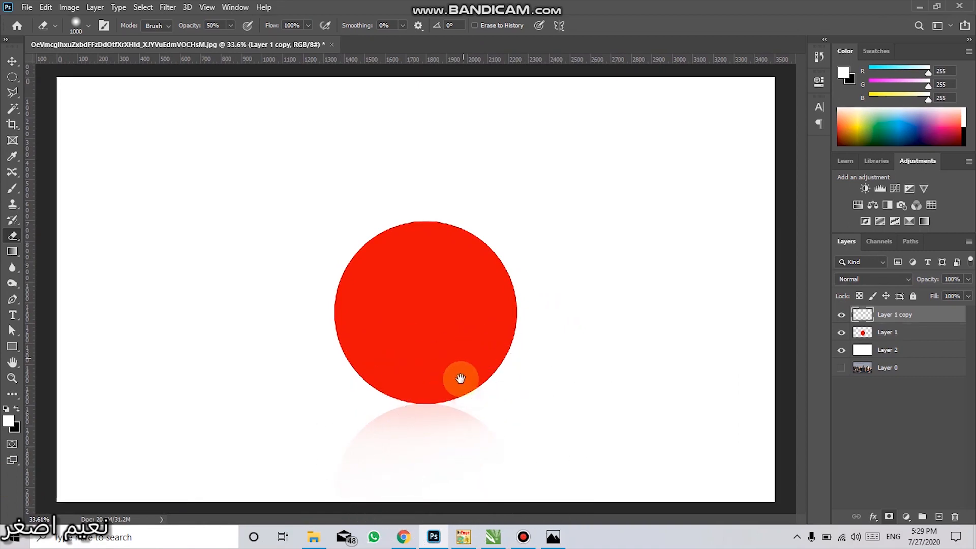
scroll(460, 378, down, 1)
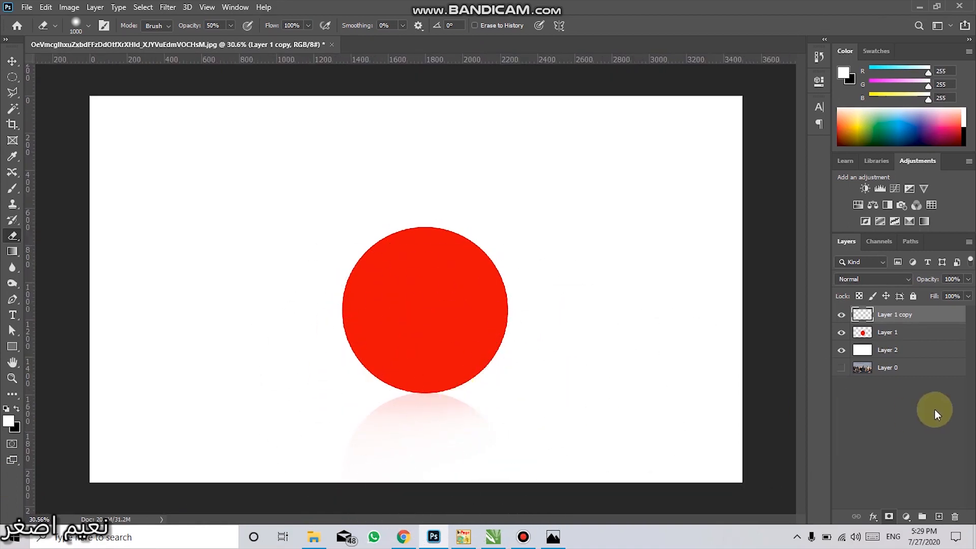
Move the red circle and its reflection down together towards the canvas's lower edge
shift+click(894, 331)
key(v)
drag(433, 326, 434, 394)
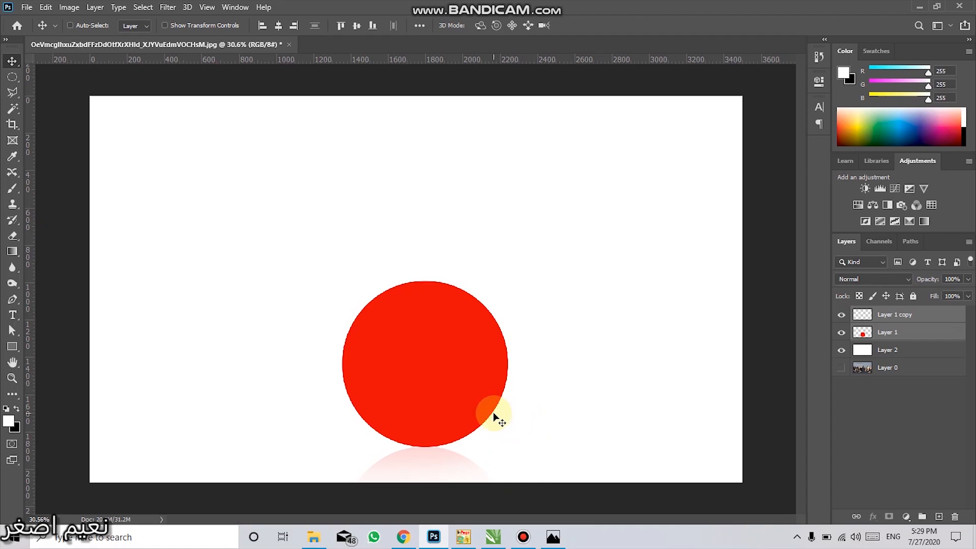
Place the blue calligraphy logo image from the desktop into the Photoshop document and accept the placement
click(916, 9)
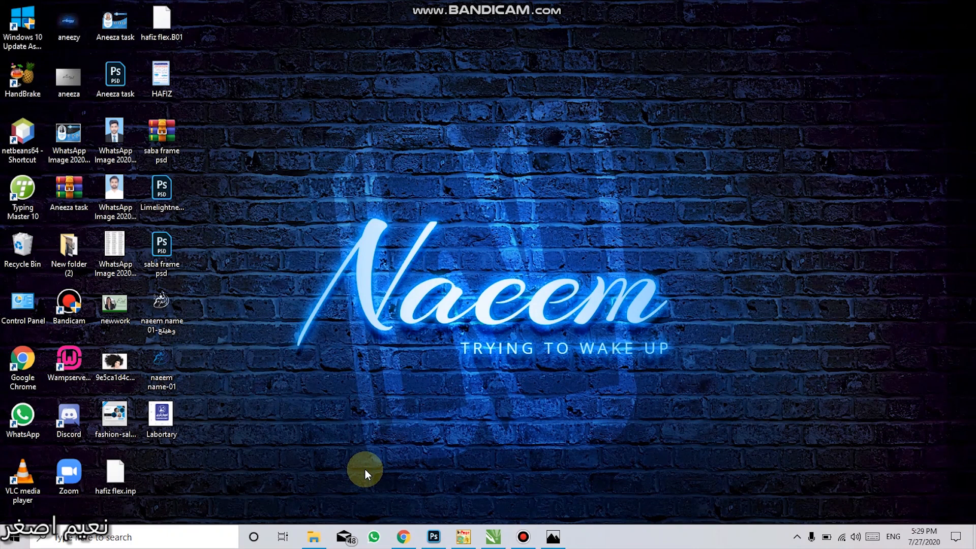
drag(162, 367, 373, 397)
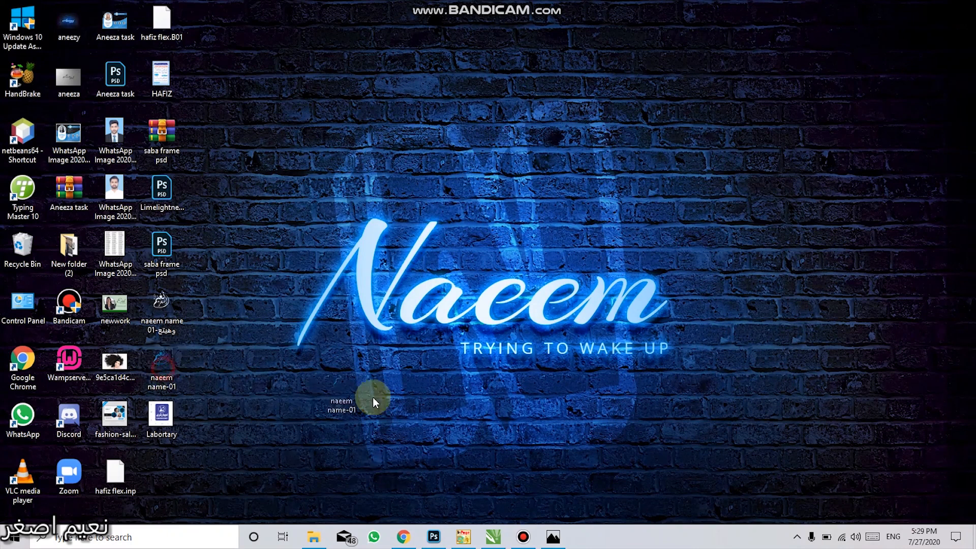
drag(443, 493, 352, 246)
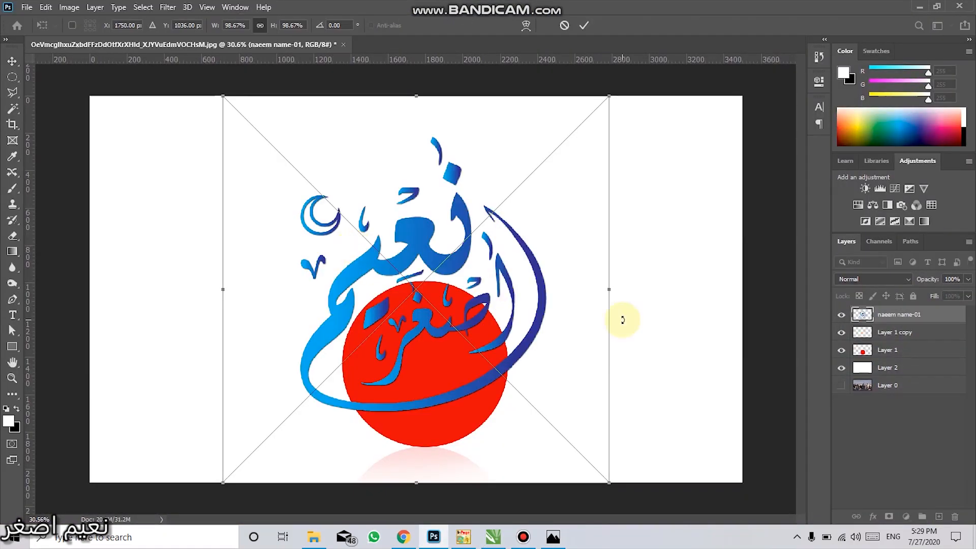
click(843, 371)
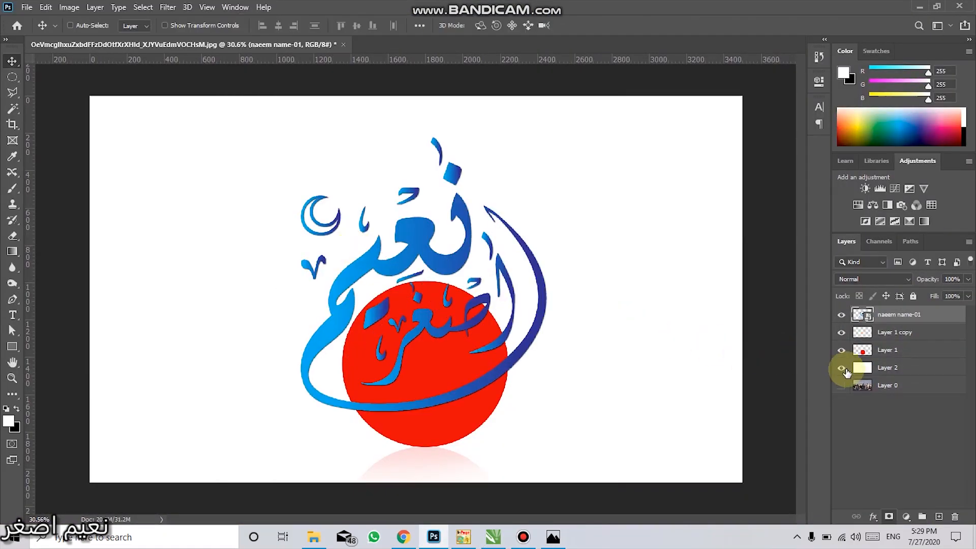
Hide and delete the red circle layer and its reflection layer, keeping the white background
click(841, 349)
click(841, 332)
click(884, 333)
shift+click(886, 349)
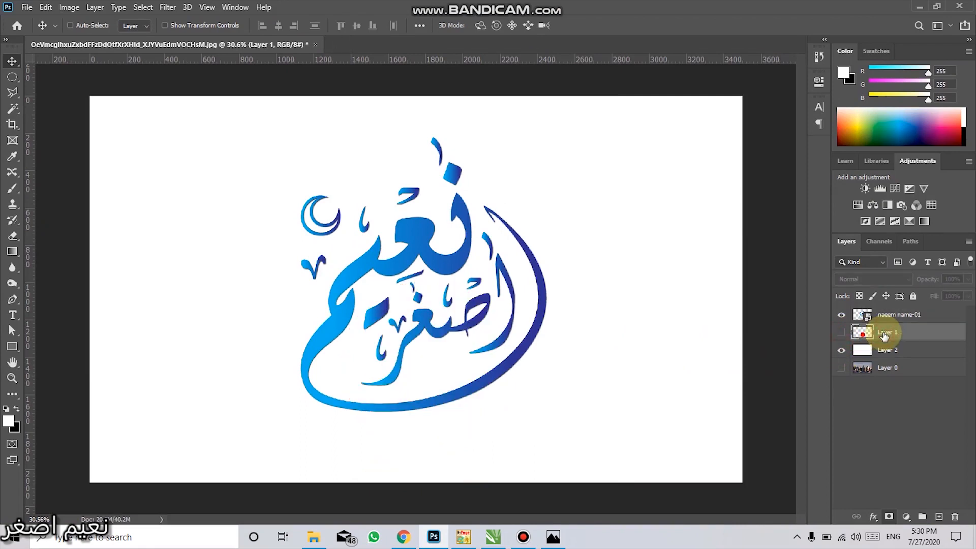
key(Delete)
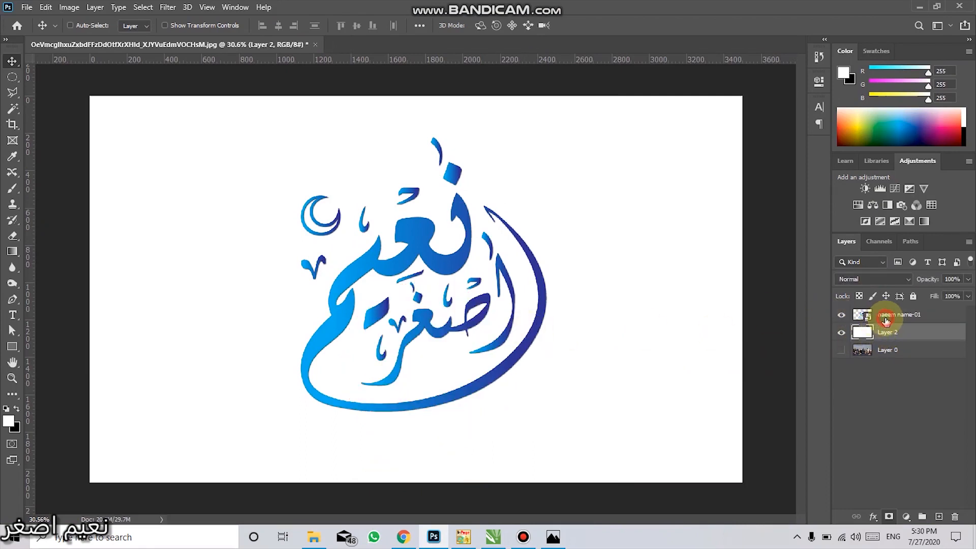
Move the calligraphy logo up so it sits about 126 px below the canvas's upper edge
click(885, 318)
drag(427, 280, 426, 265)
key(ctrl)
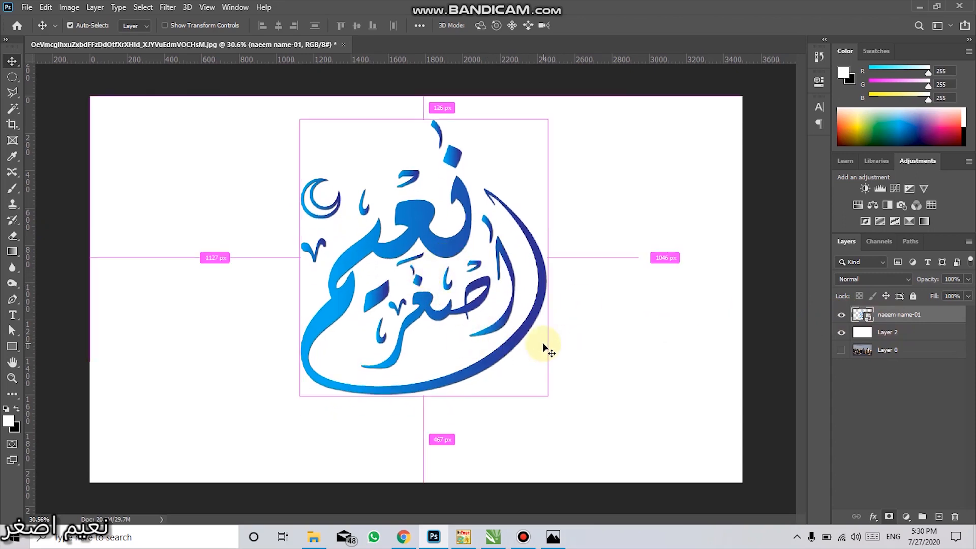
Duplicate the calligraphy logo layer, flip the copy vertically and place it directly beneath the original as a mirrored reflection
key(ctrl+j)
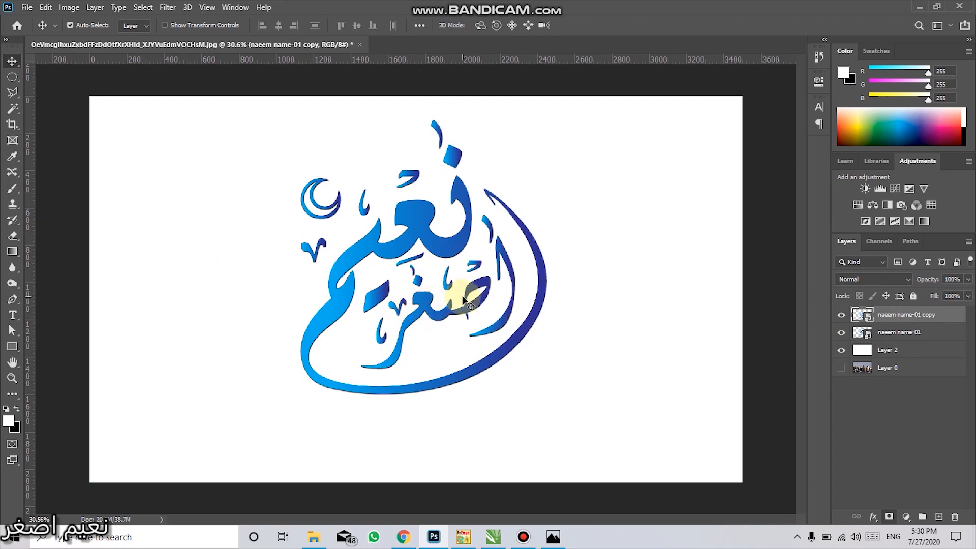
key(ctrl+t)
right_click(445, 275)
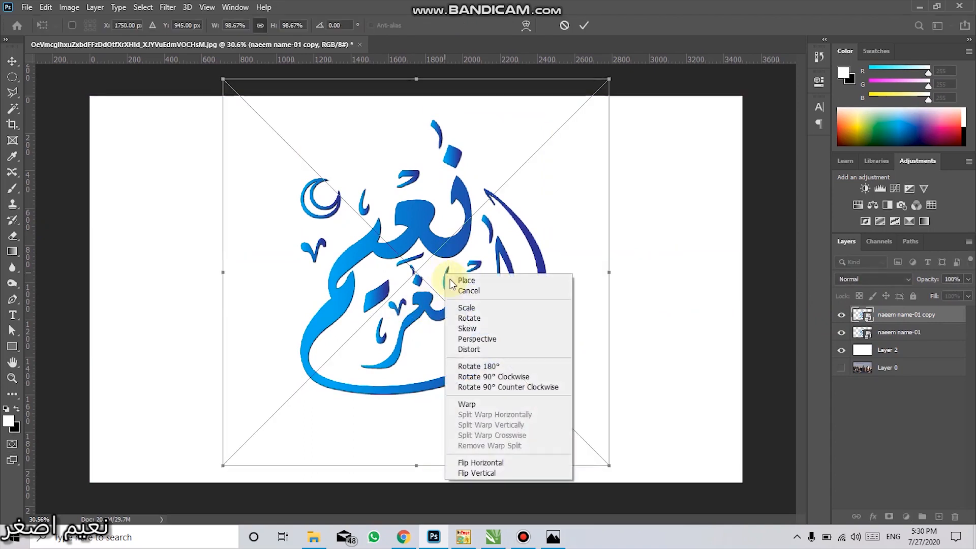
click(475, 472)
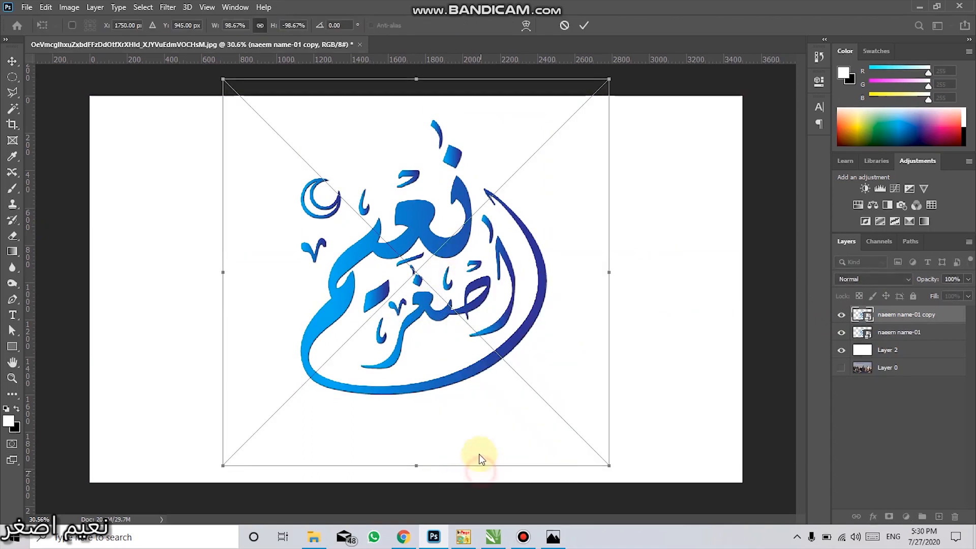
drag(446, 215, 447, 424)
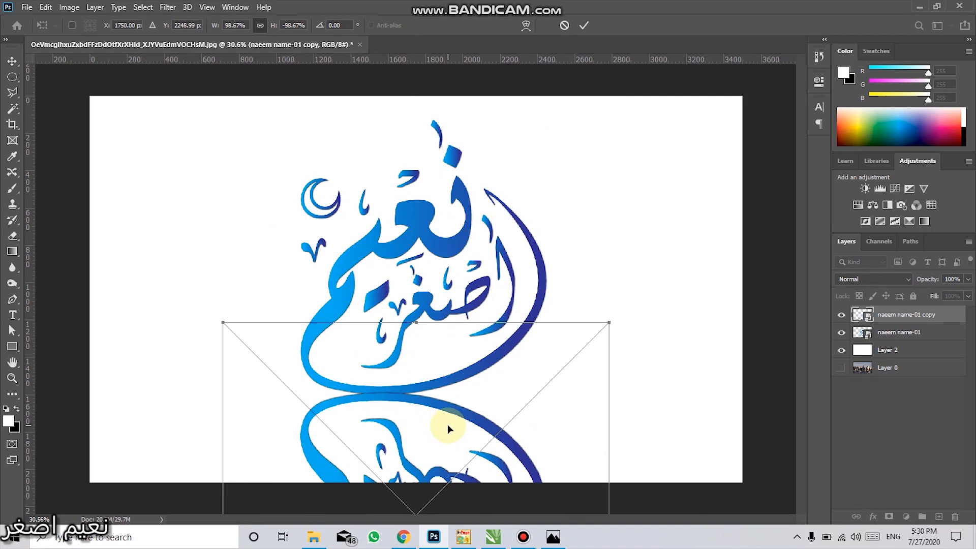
key(Return)
Move the reflection layer below the original logo layer in the stacking order and rasterize it
drag(887, 315, 890, 346)
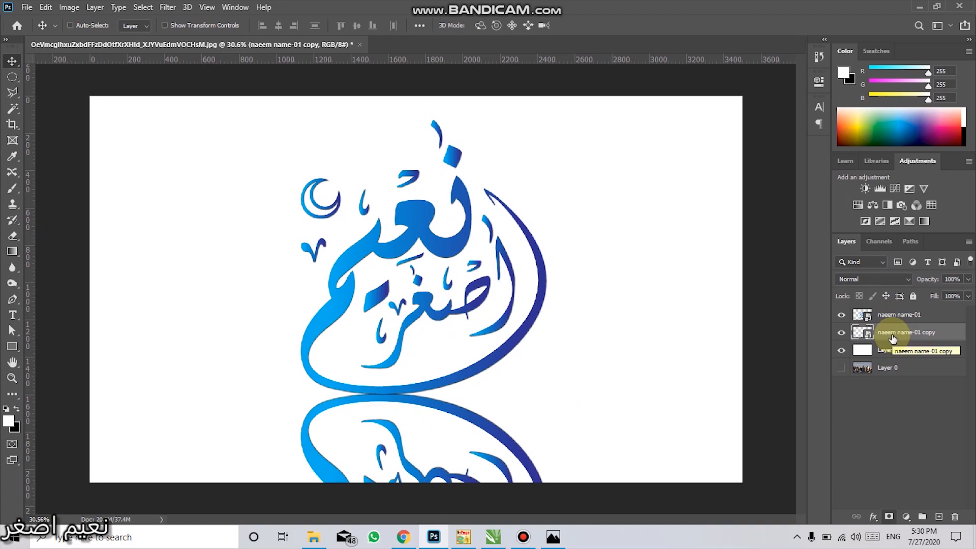
right_click(892, 336)
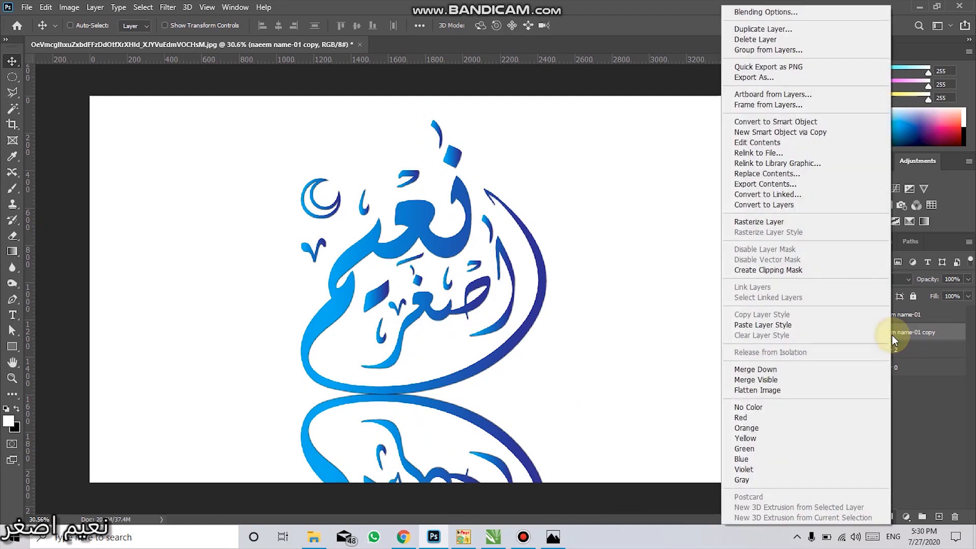
click(760, 224)
Lower the rasterized reflection layer's opacity to 50%
scroll(610, 362, down, 2)
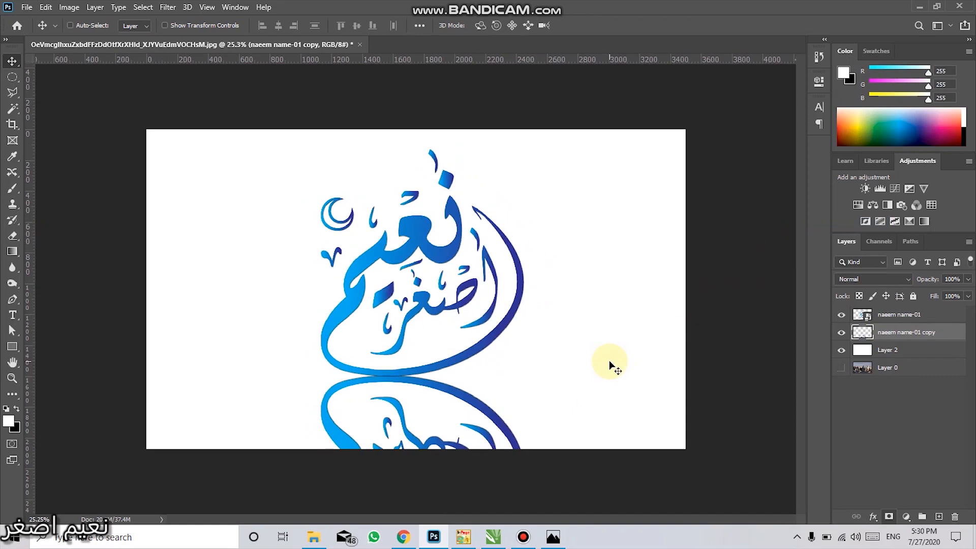
key(e)
click(967, 280)
click(933, 294)
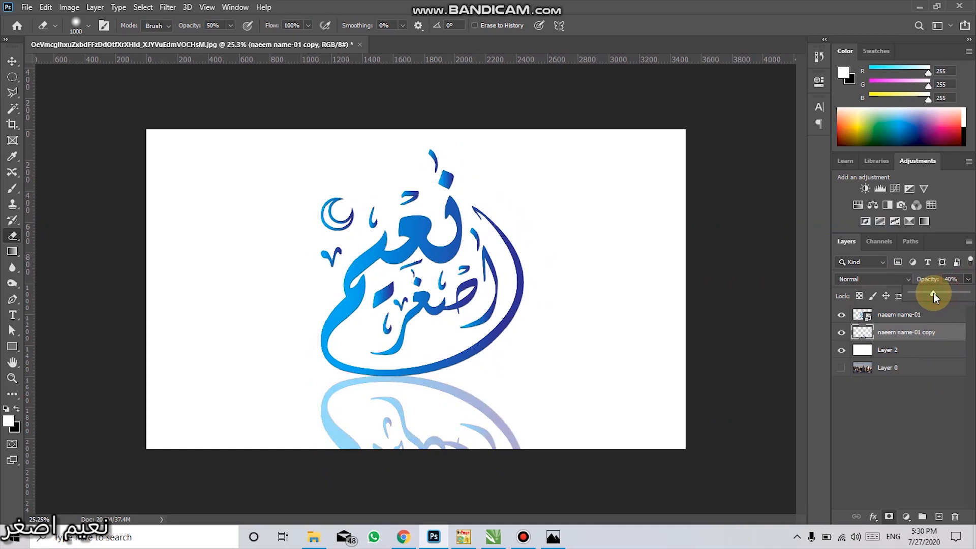
click(947, 282)
text(50)
key(Return)
Fade out the lower part of the logo's reflection with broad horizontal strokes of the soft 1000 px Eraser at 50% opacity
mouse_move(626, 458)
mouse_down()
mouse_move(257, 470)
mouse_move(617, 488)
mouse_move(632, 440)
mouse_up()
mouse_move(558, 436)
mouse_down()
mouse_move(217, 384)
mouse_move(74, 392)
mouse_up()
mouse_move(331, 494)
mouse_down()
mouse_move(447, 510)
mouse_move(720, 489)
mouse_up()
mouse_move(610, 458)
mouse_down()
mouse_move(514, 470)
mouse_move(200, 476)
mouse_up()
drag(364, 501, 694, 501)
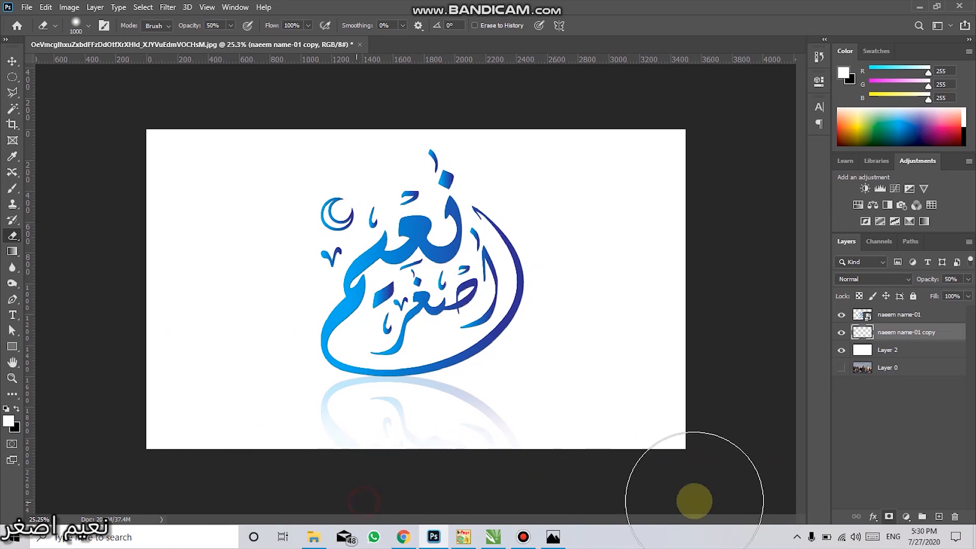
scroll(531, 452, up, 2)
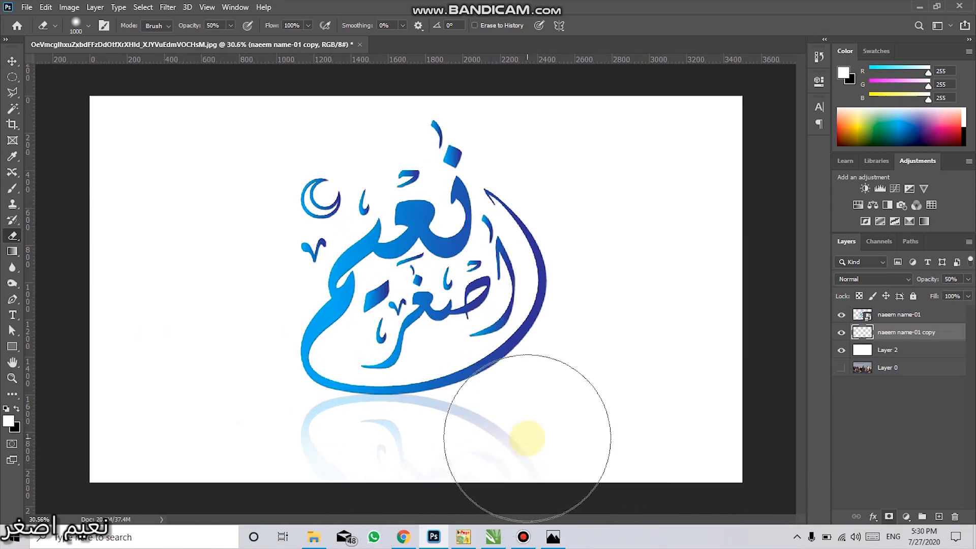
click(12, 61)
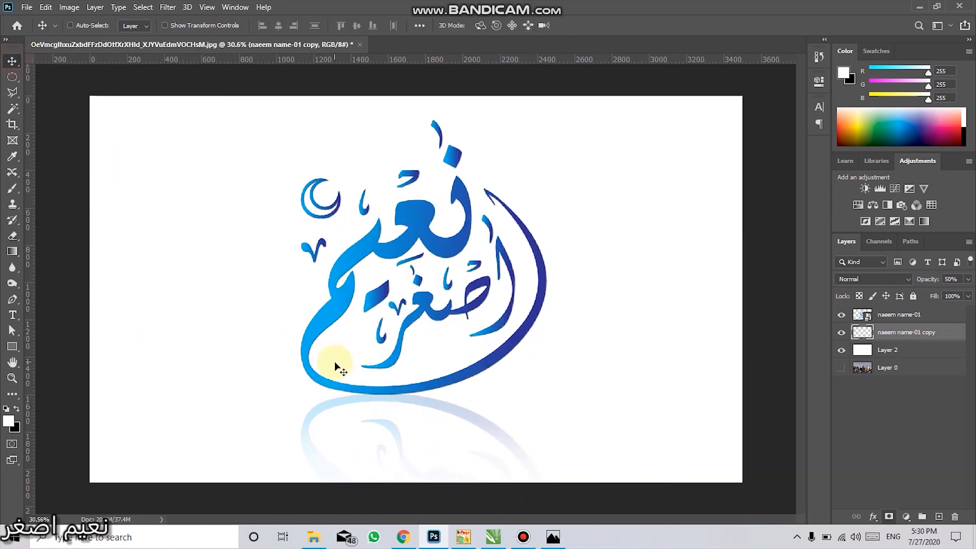
key(shift+Down)
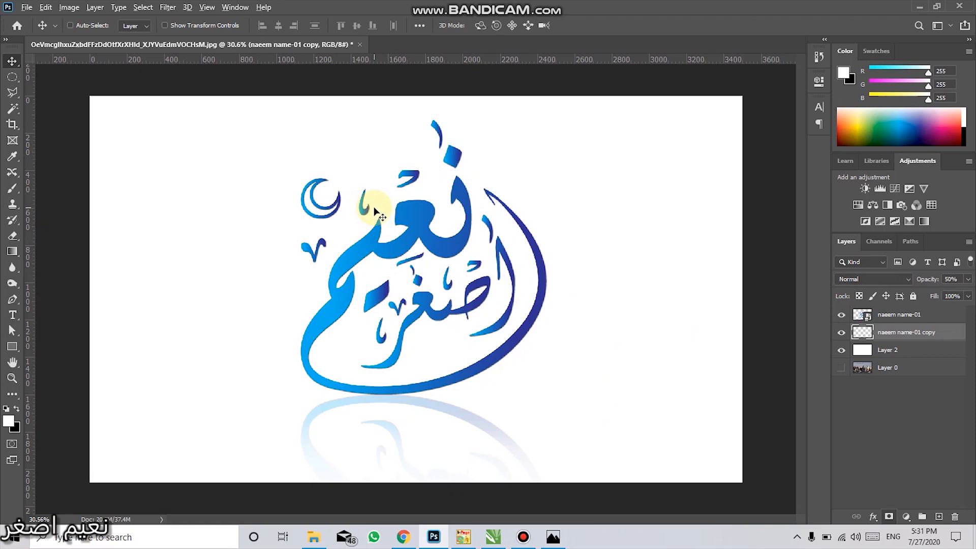
scroll(366, 273, down, 1)
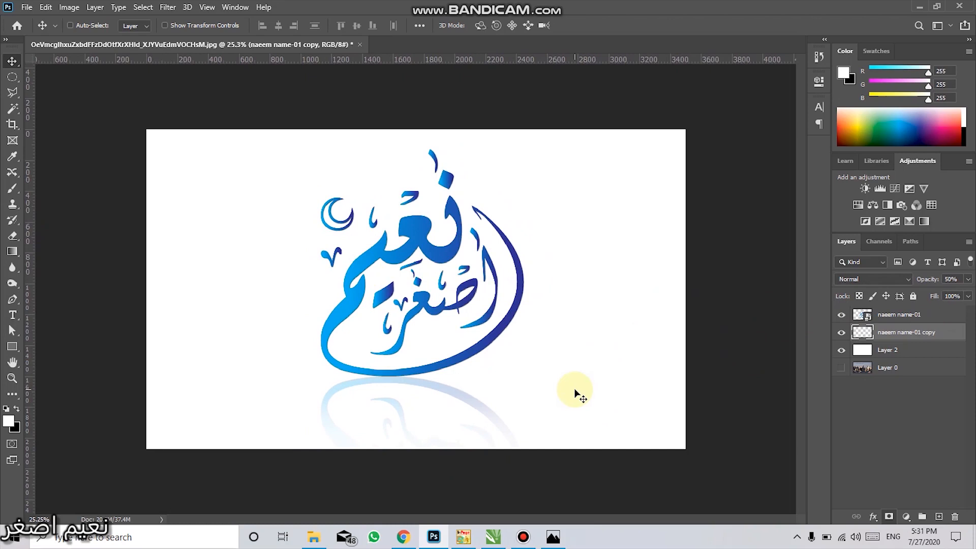
mouse_move(432, 536)
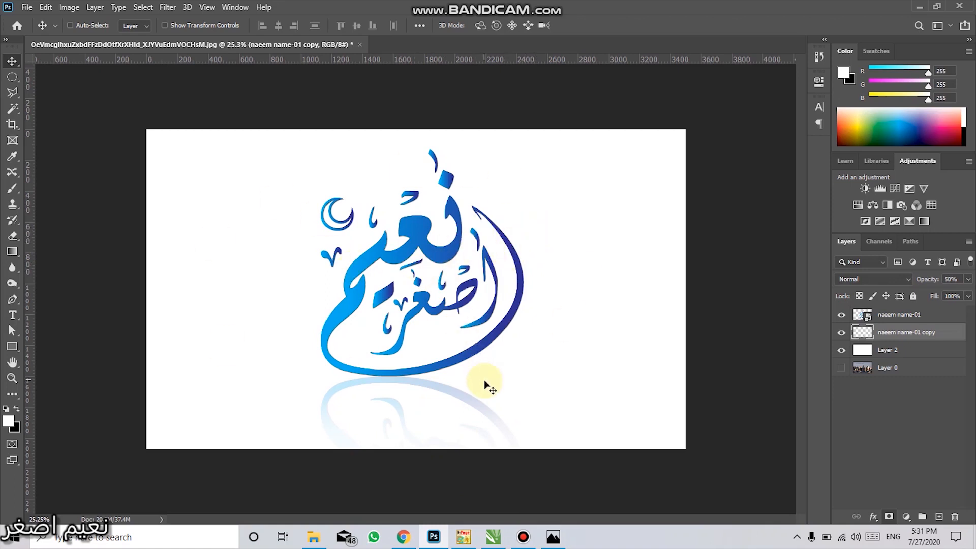
Delete the reflection layer and the calligraphy logo layer, keeping the white background layer
key(Delete)
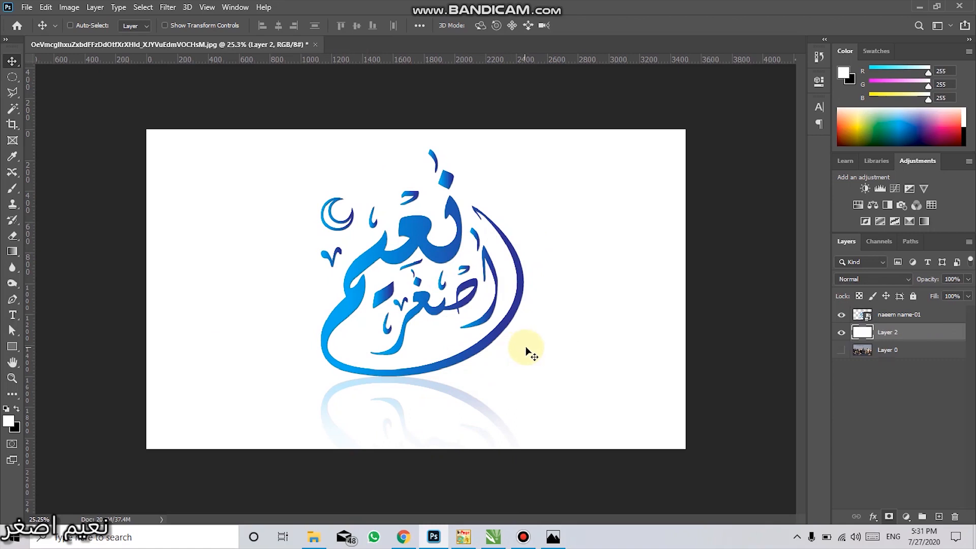
click(889, 316)
key(Delete)
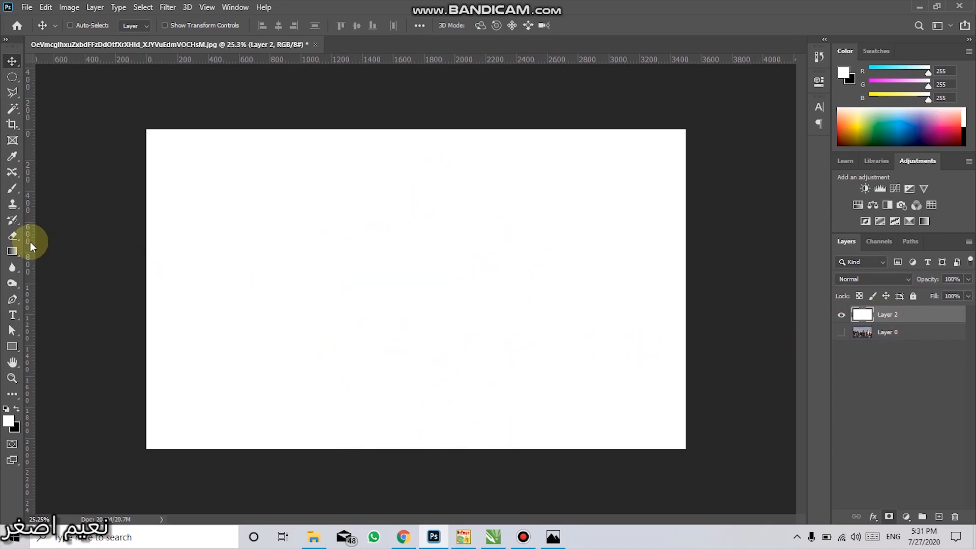
click(12, 236)
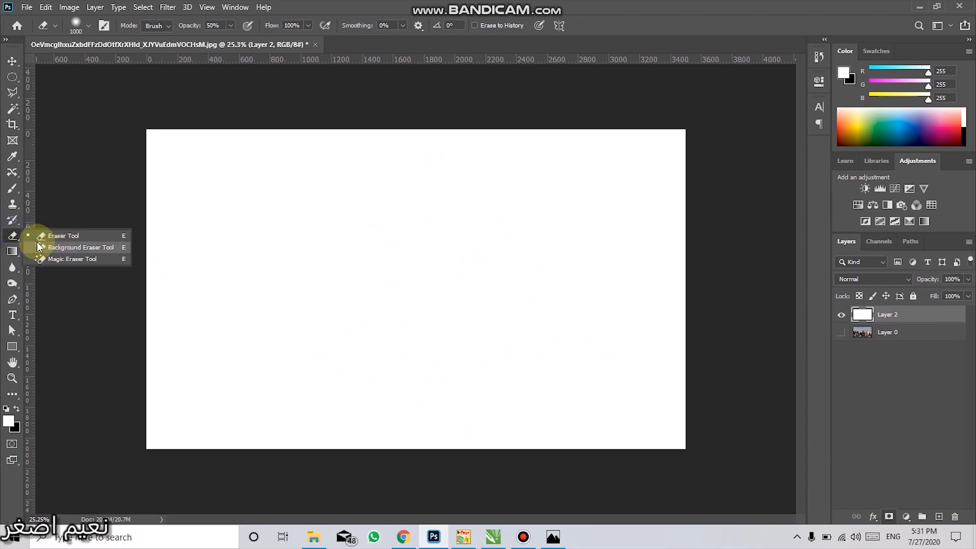
click(13, 235)
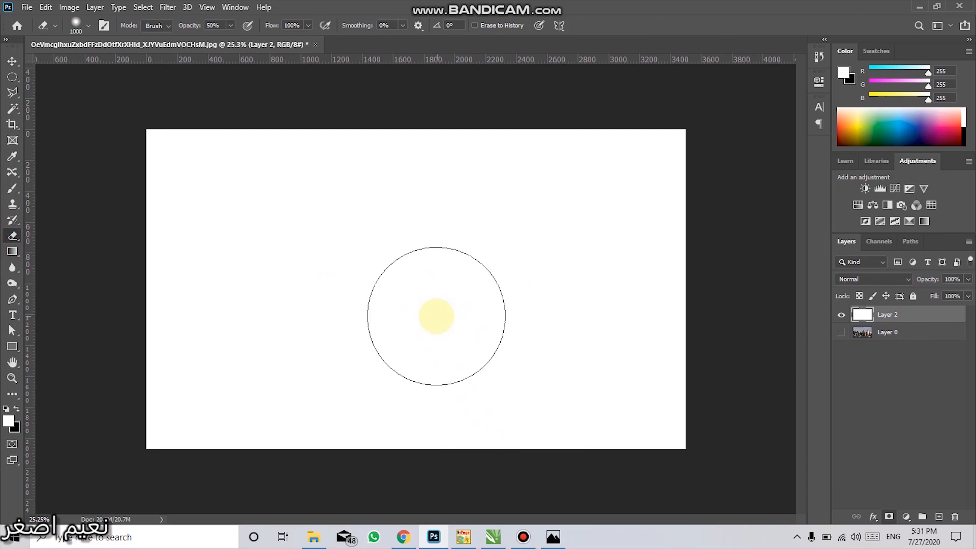
key(v)
Open the social media icons image from the 5 class folder as a separate Photoshop document
mouse_move(324, 528)
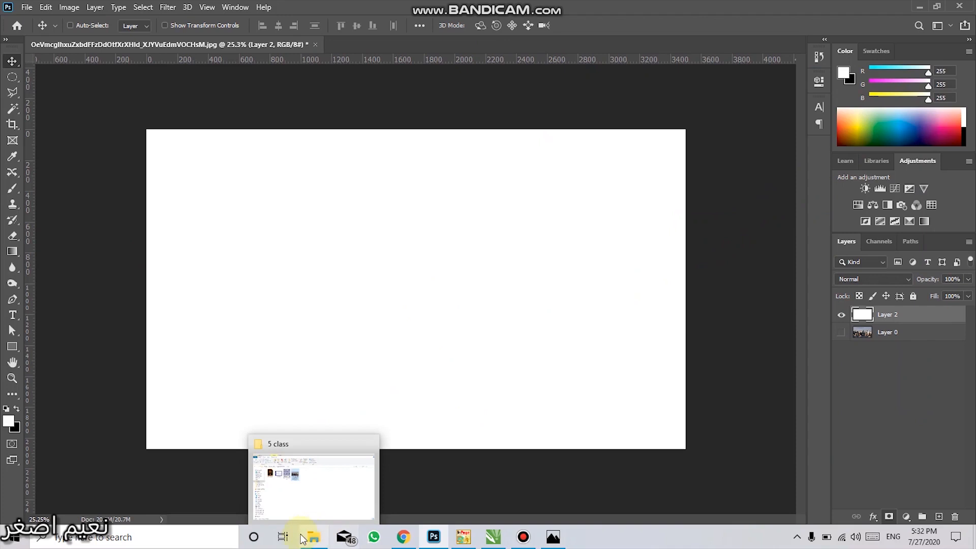
click(314, 536)
click(338, 325)
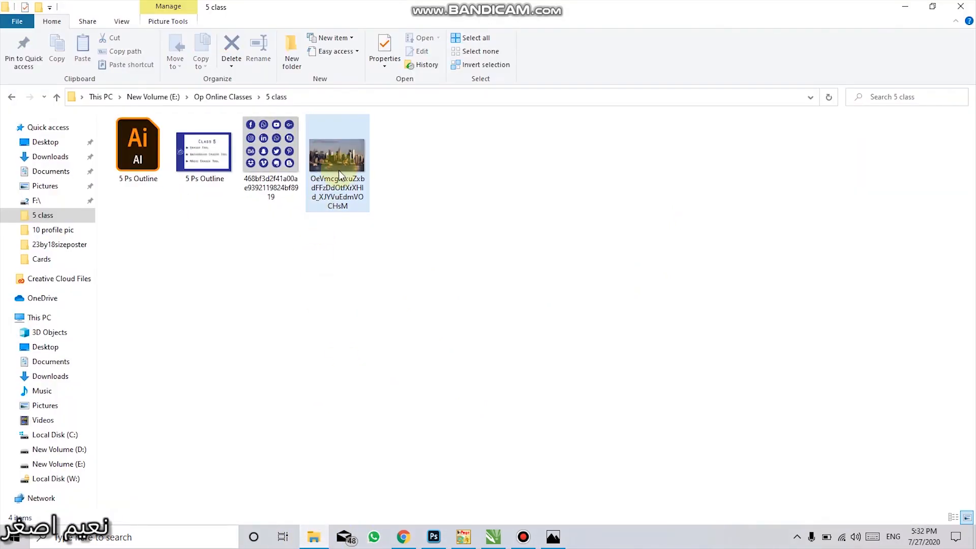
click(268, 152)
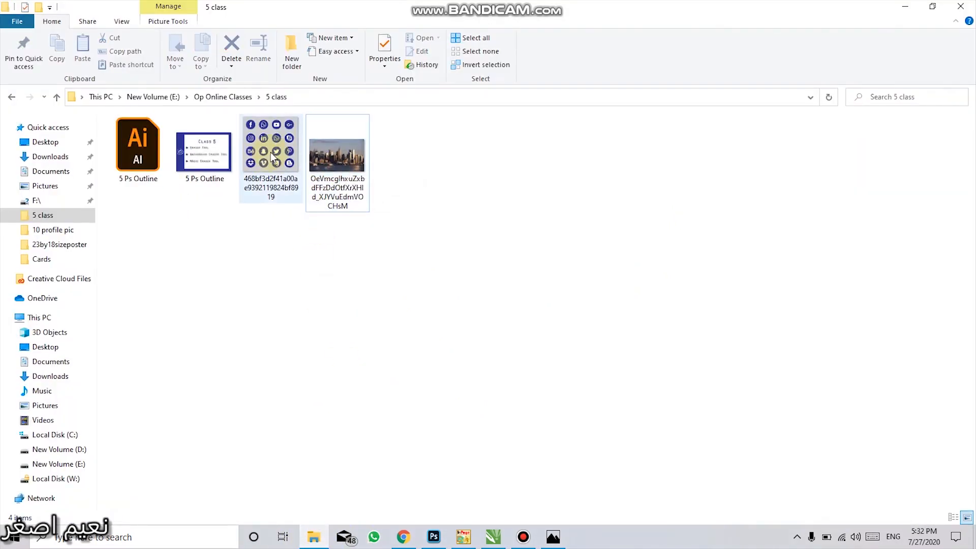
drag(263, 153, 350, 46)
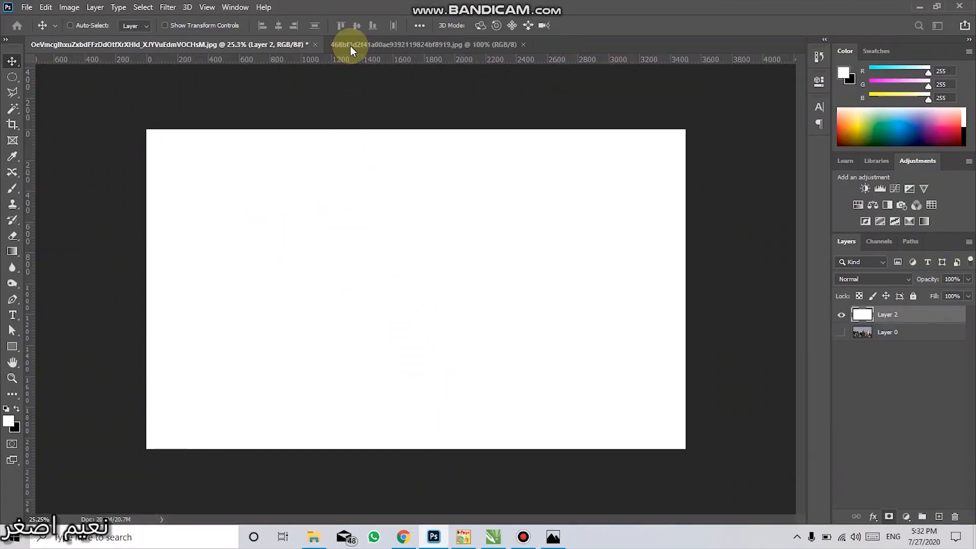
Close the earlier white-canvas document without saving and unlock the icons image's Background layer
click(319, 44)
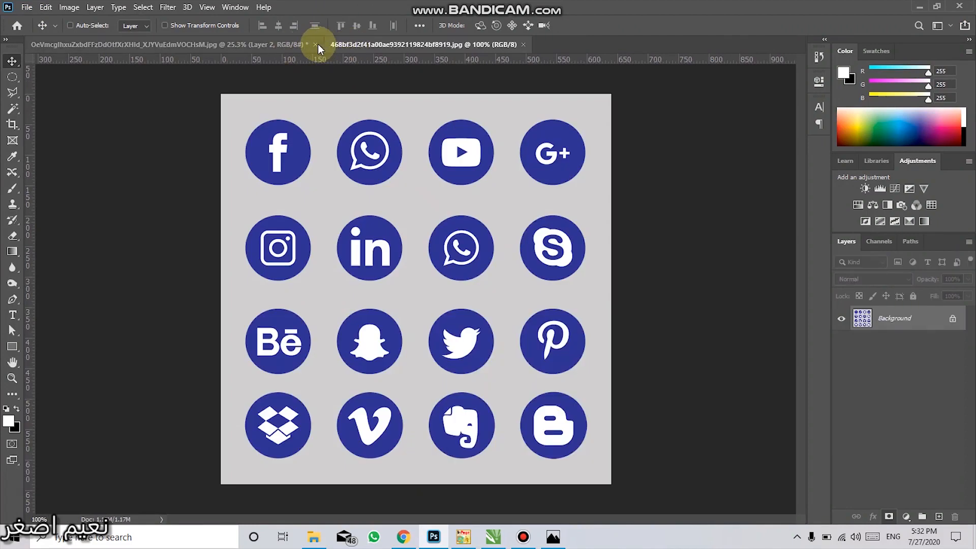
click(488, 210)
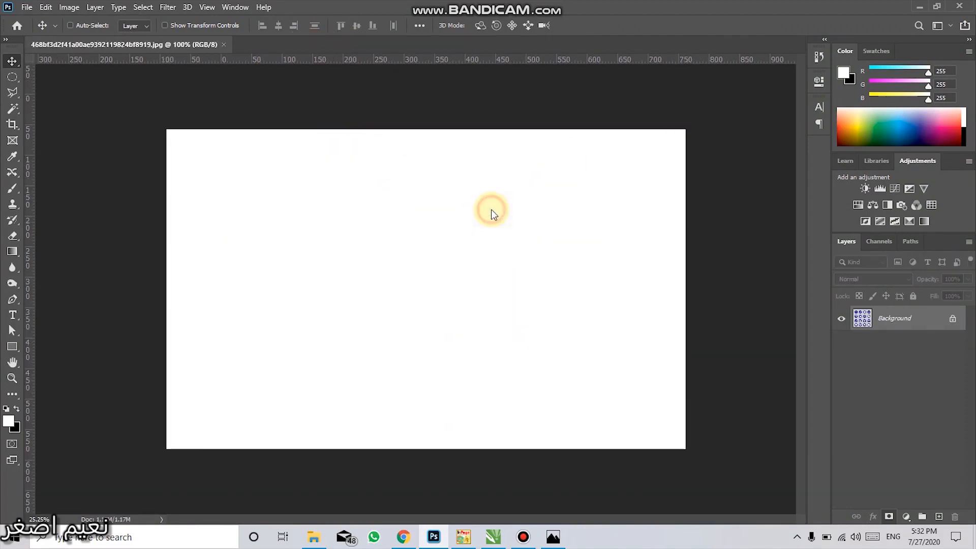
click(952, 319)
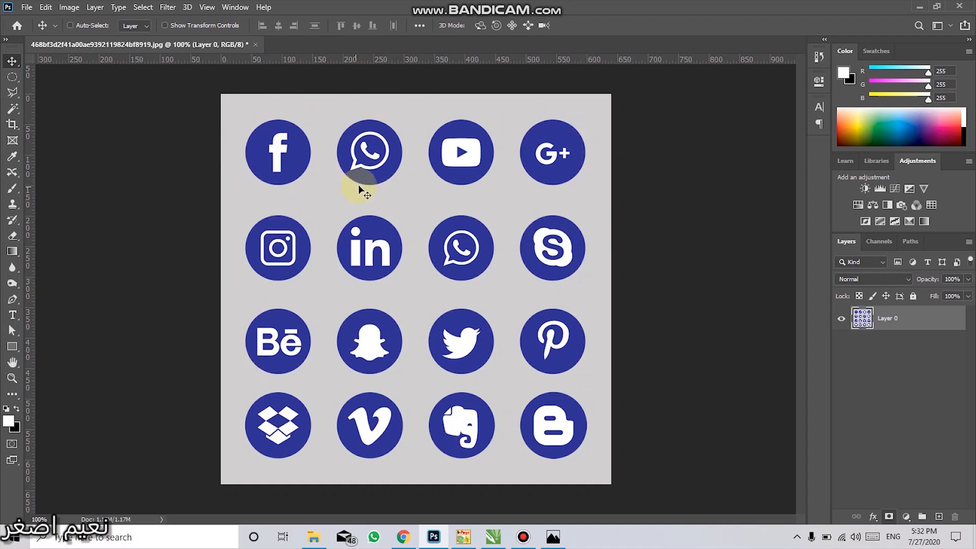
Try the Magic Wand Tool with tolerance 50 near the Facebook icon in the icons image
key(w)
right_click(12, 108)
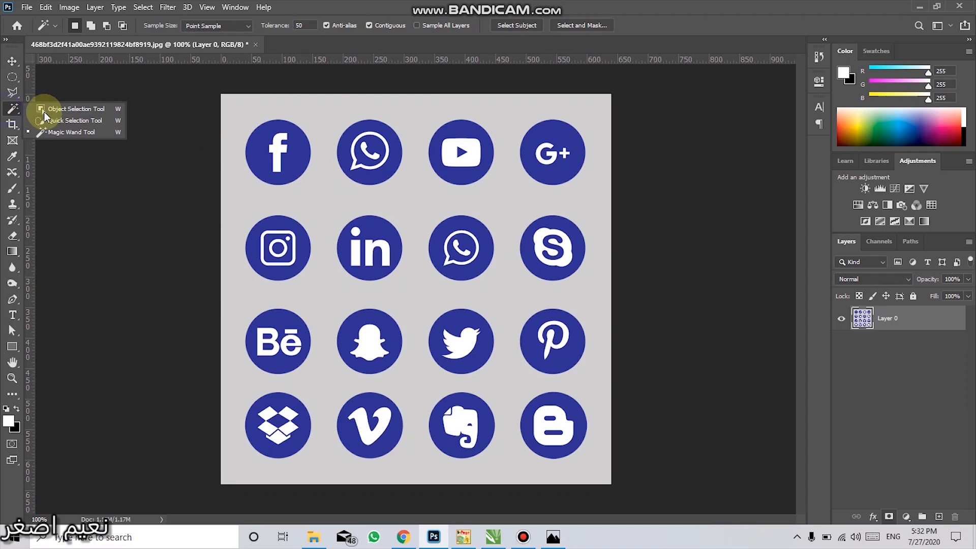
click(44, 130)
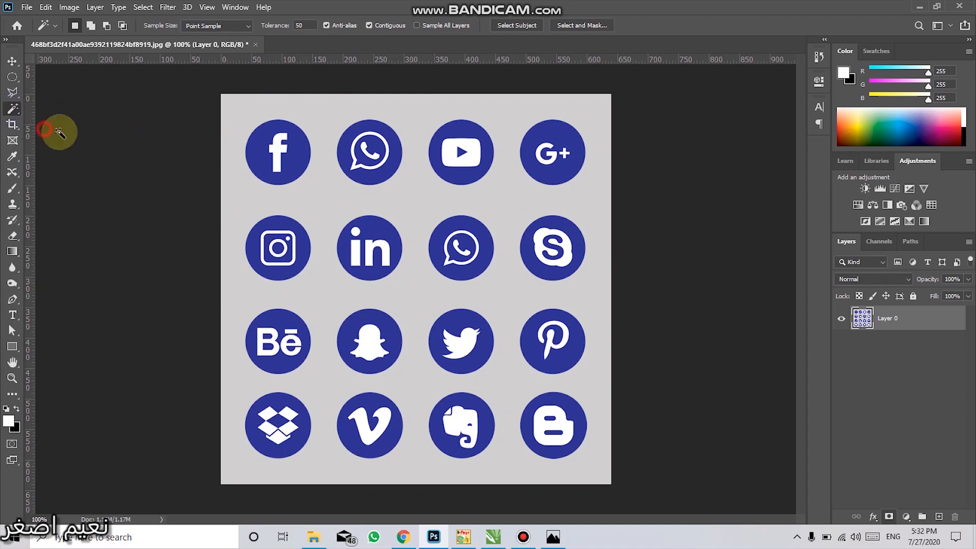
click(305, 127)
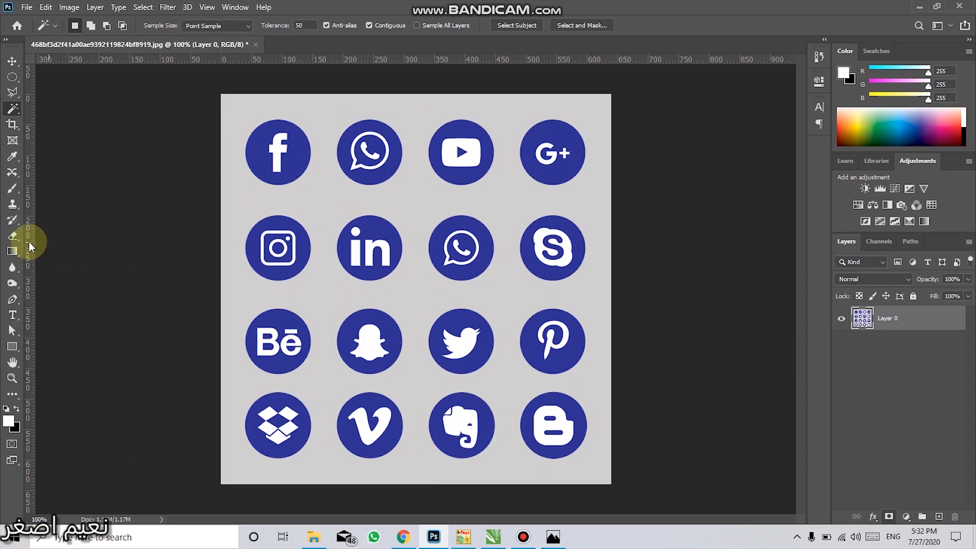
Examine the options of the Background Eraser Tool and the Magic Eraser Tool on the icons image
click(12, 235)
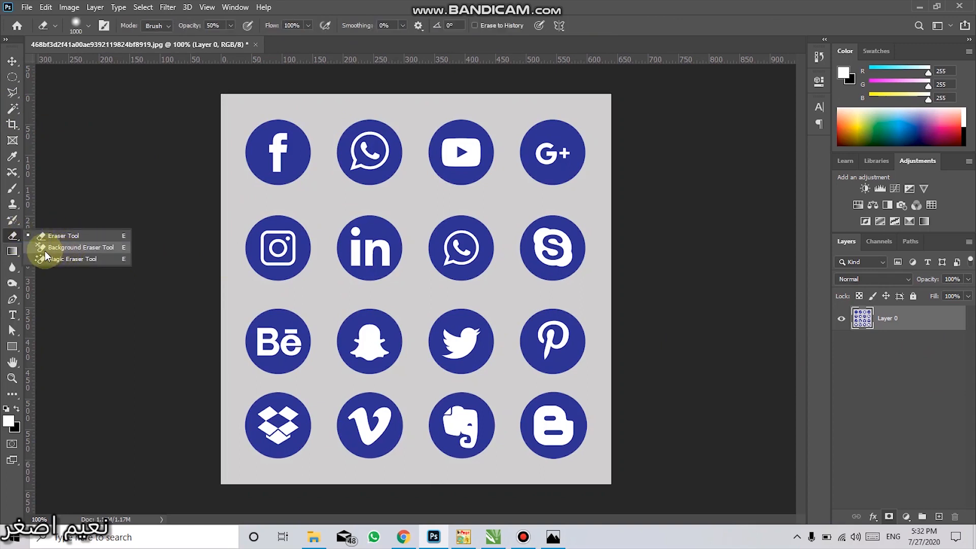
click(81, 247)
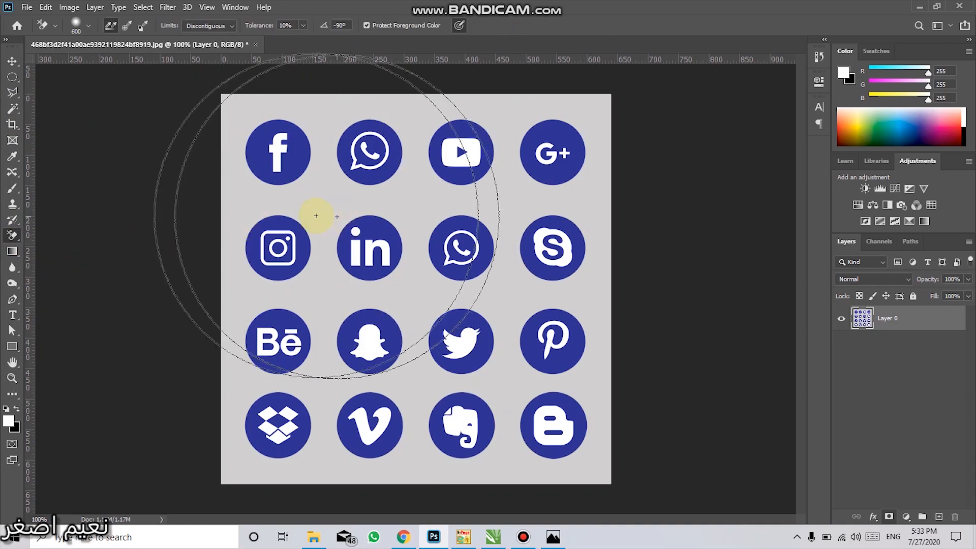
right_click(9, 238)
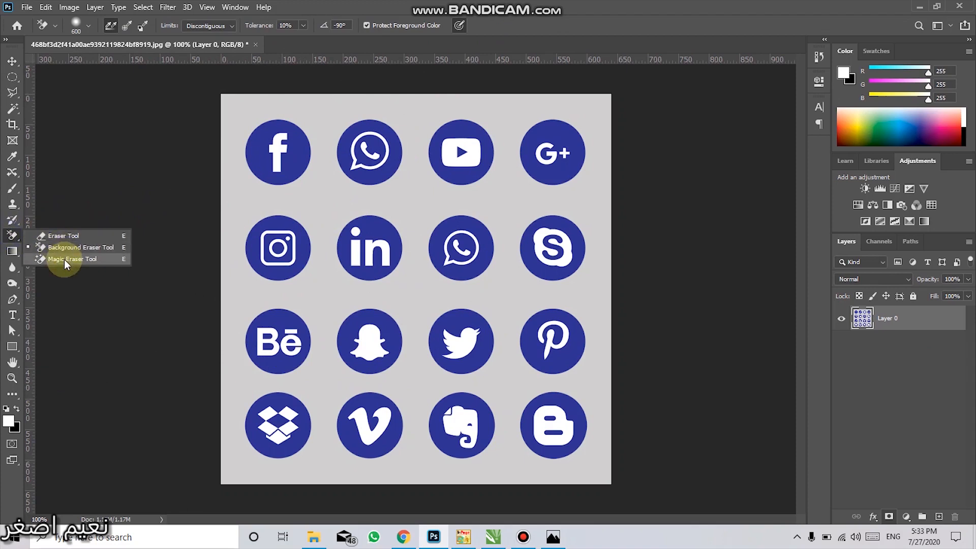
click(64, 259)
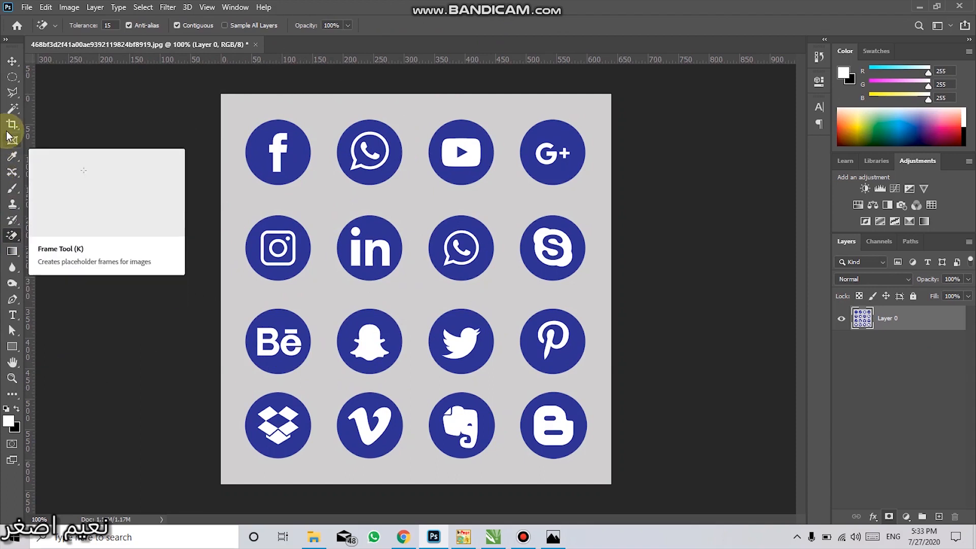
Select the grey background around the icons with the Magic Wand Tool and clear the selection again
right_click(11, 111)
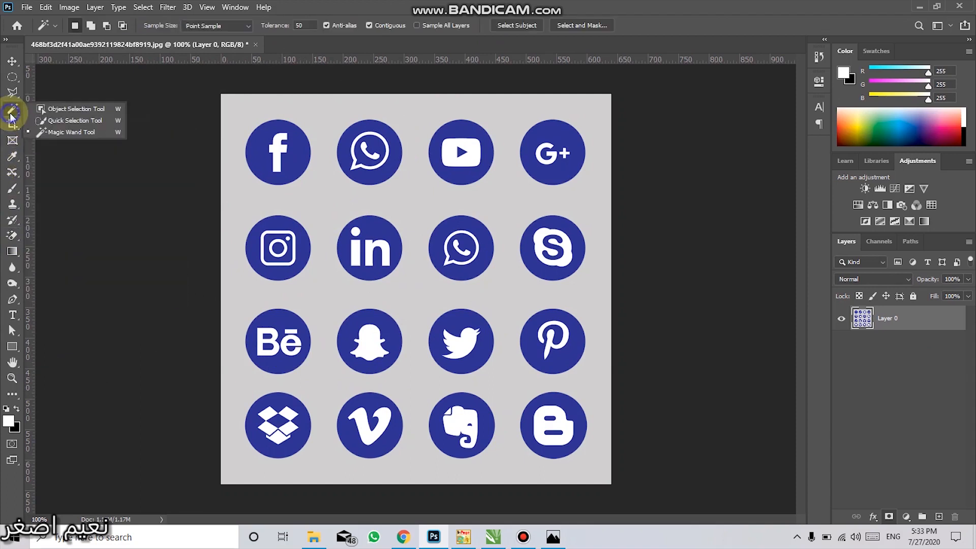
click(62, 132)
click(331, 124)
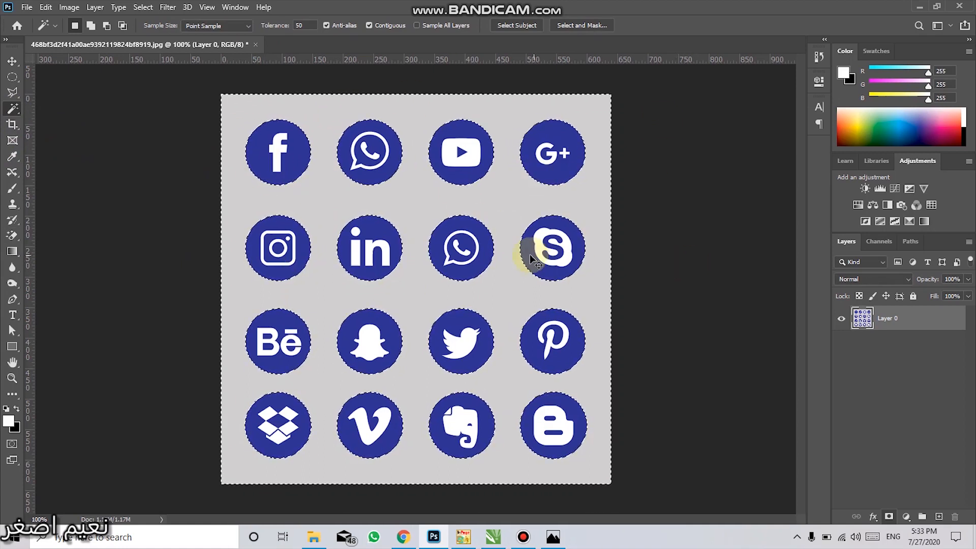
key(ctrl+d)
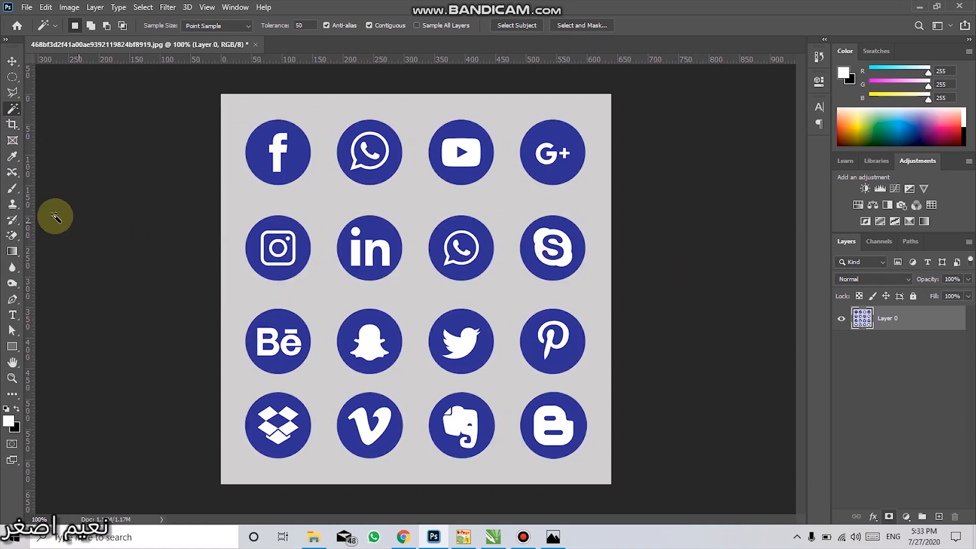
Set the Magic Eraser Tool's tolerance to 50
right_click(11, 237)
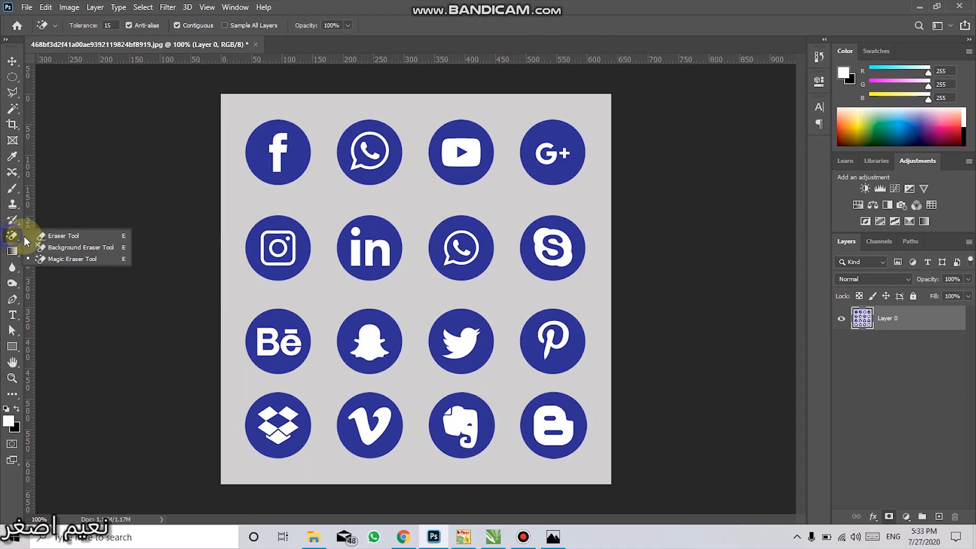
click(50, 259)
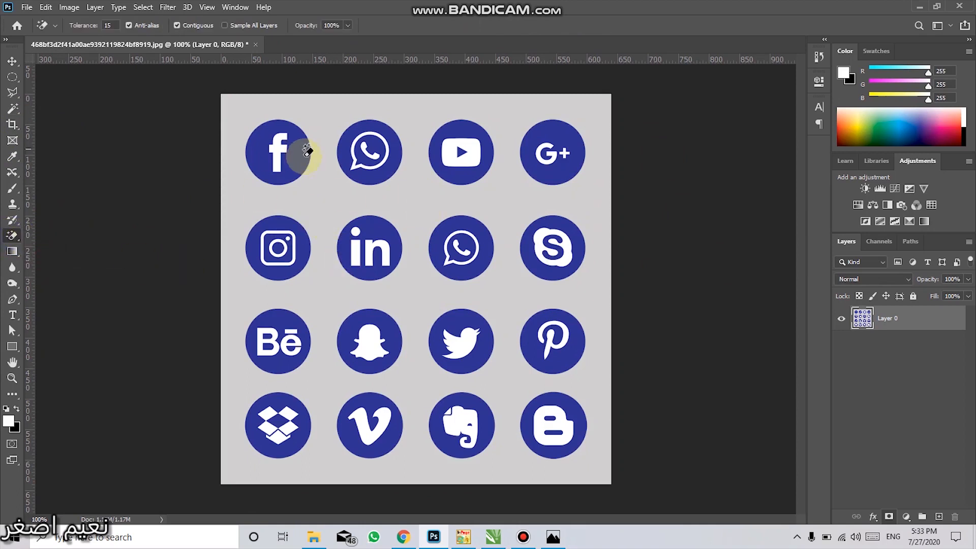
click(107, 25)
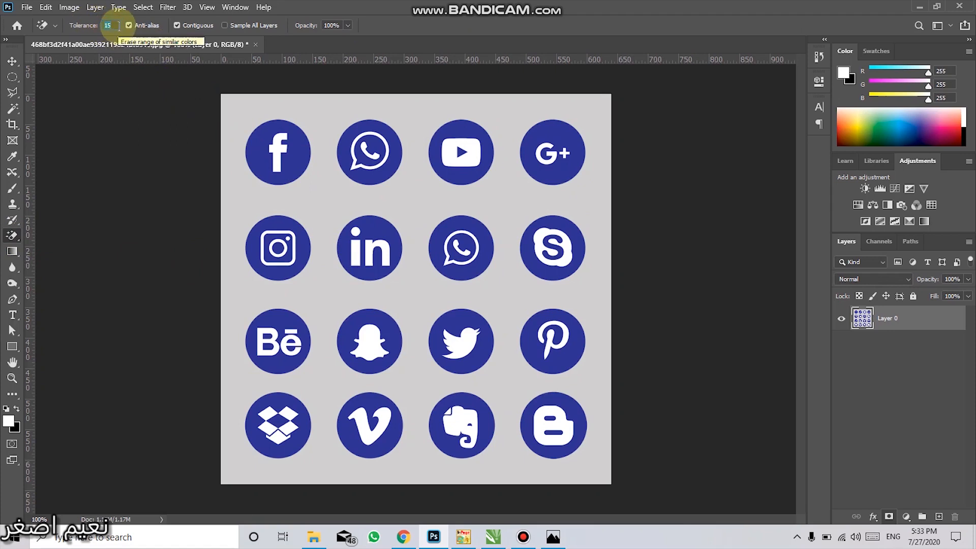
text(50)
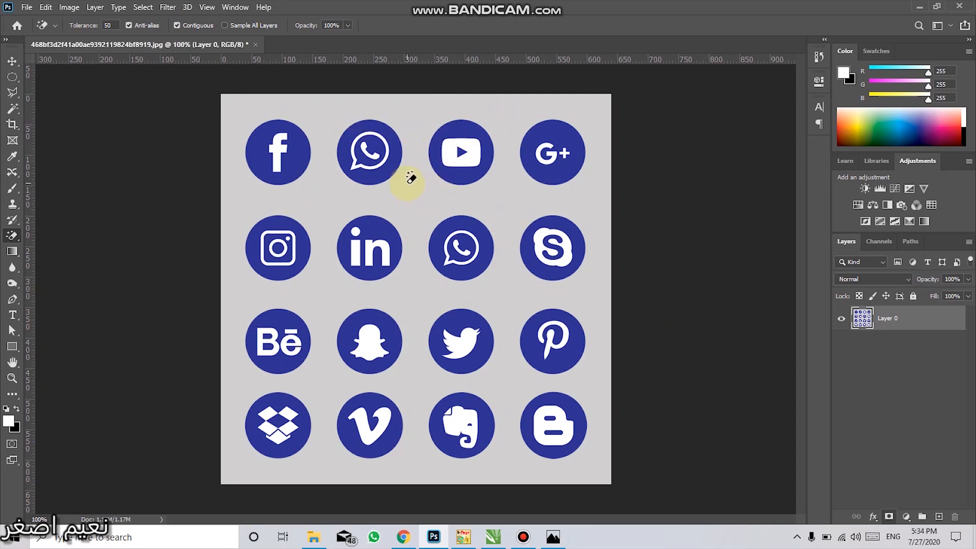
Select the YouTube icon's blue area with the Magic Wand Tool in Contiguous mode and clear the selection
click(10, 115)
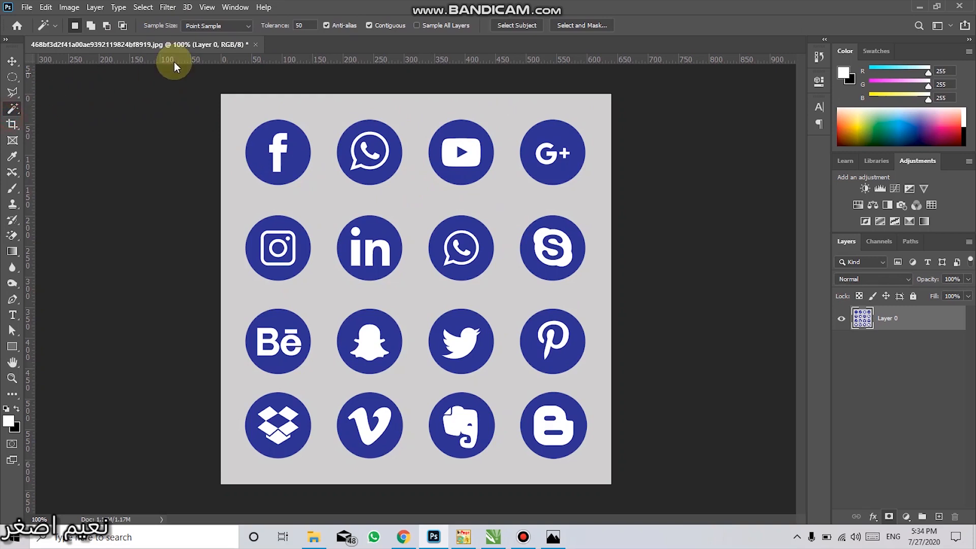
right_click(15, 110)
click(41, 128)
click(464, 129)
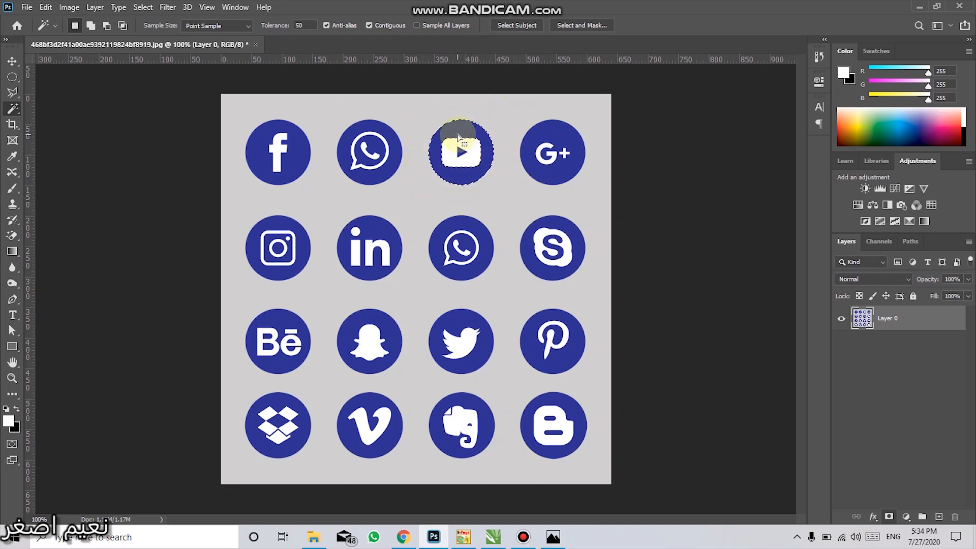
key(ctrl+d)
Turn off Contiguous for the Magic Wand Tool, select the blue areas of all icons and clear the selection
click(369, 26)
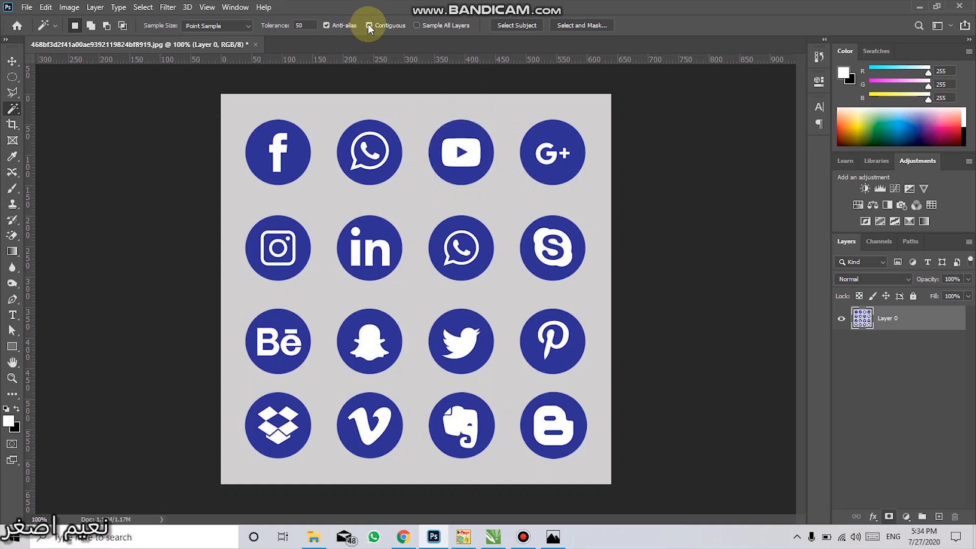
click(459, 133)
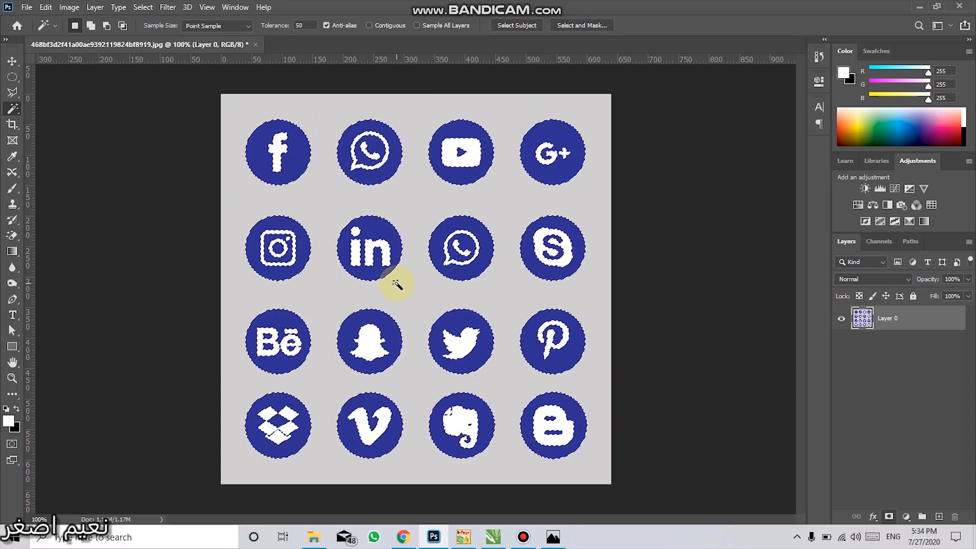
key(ctrl+d)
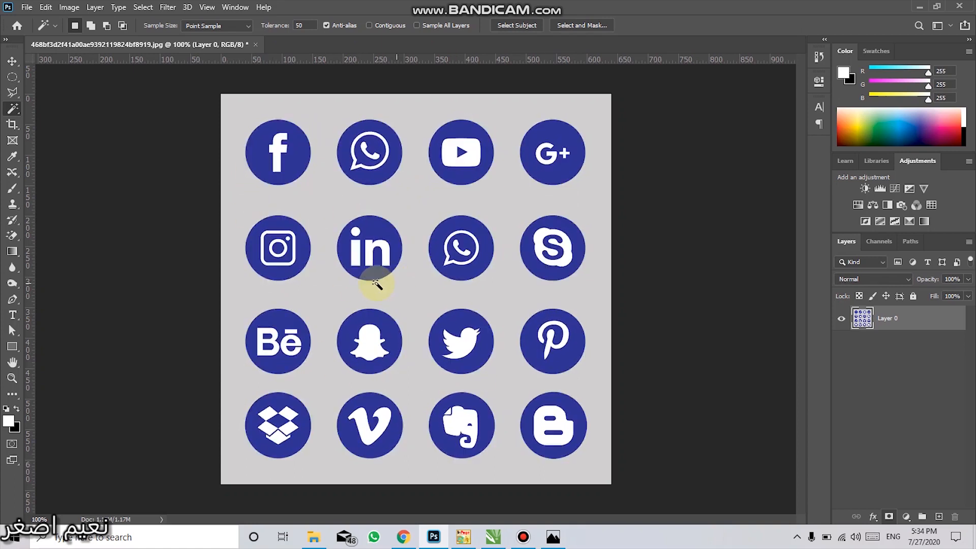
Erase the grey background around the icons with the Magic Eraser Tool
click(14, 238)
click(54, 249)
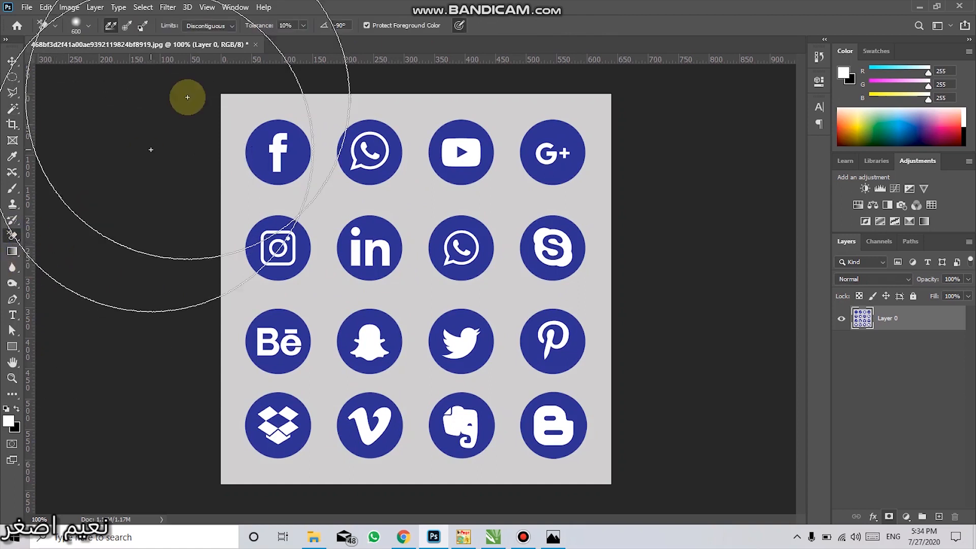
click(12, 236)
click(48, 261)
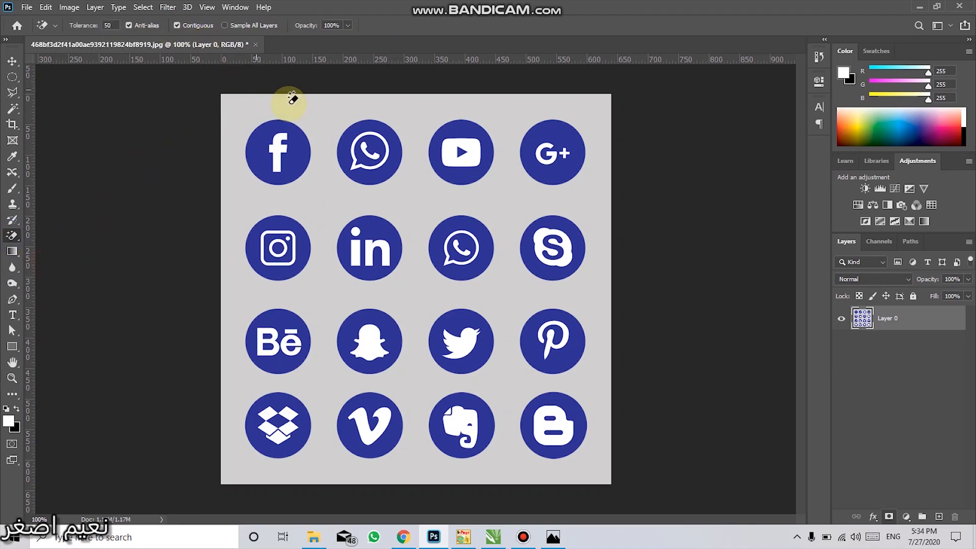
click(327, 187)
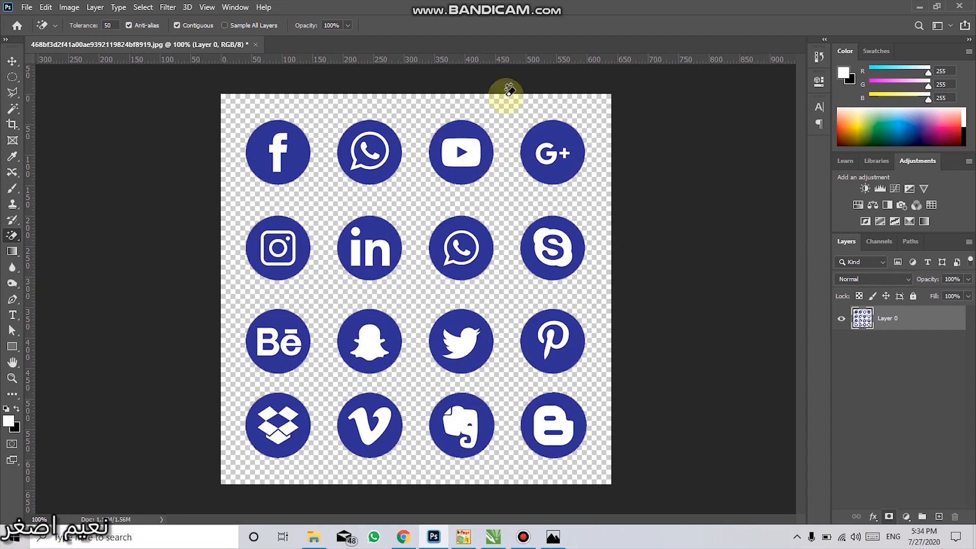
Outline the WhatsApp icon in the first row with the Polygonal Lasso Tool and copy it to a new layer
scroll(461, 148, up, 3)
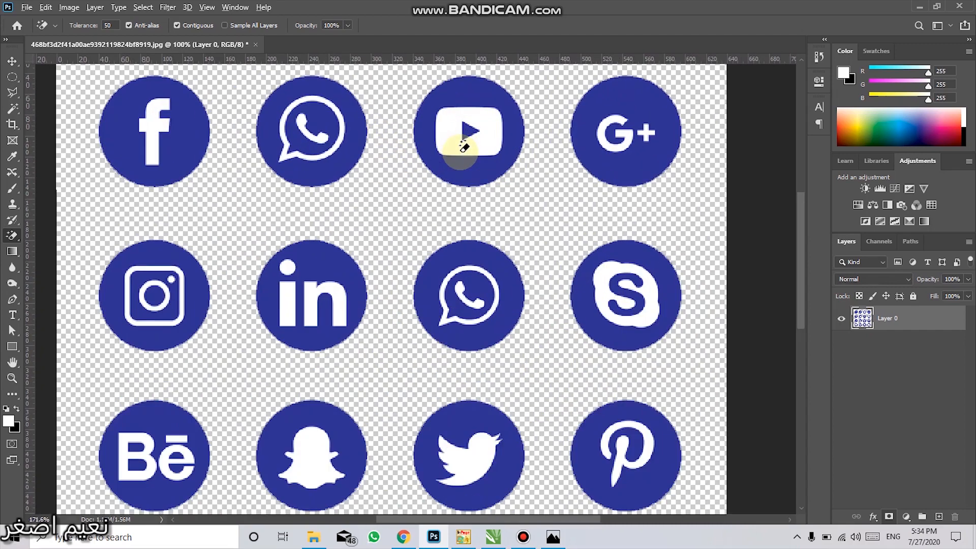
scroll(435, 218, up, 2)
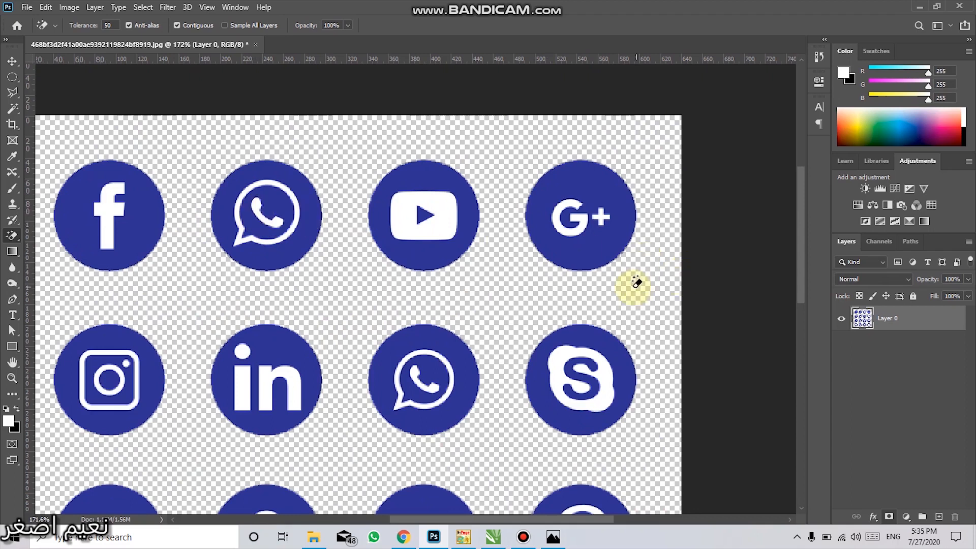
key(l)
click(188, 158)
click(198, 244)
click(229, 278)
click(316, 278)
click(335, 208)
click(328, 162)
double_click(223, 128)
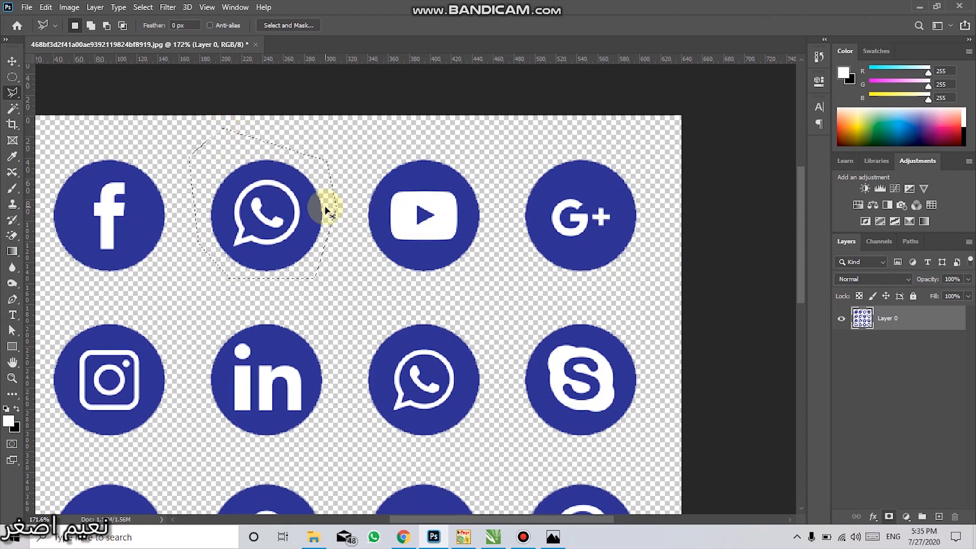
key(ctrl+j)
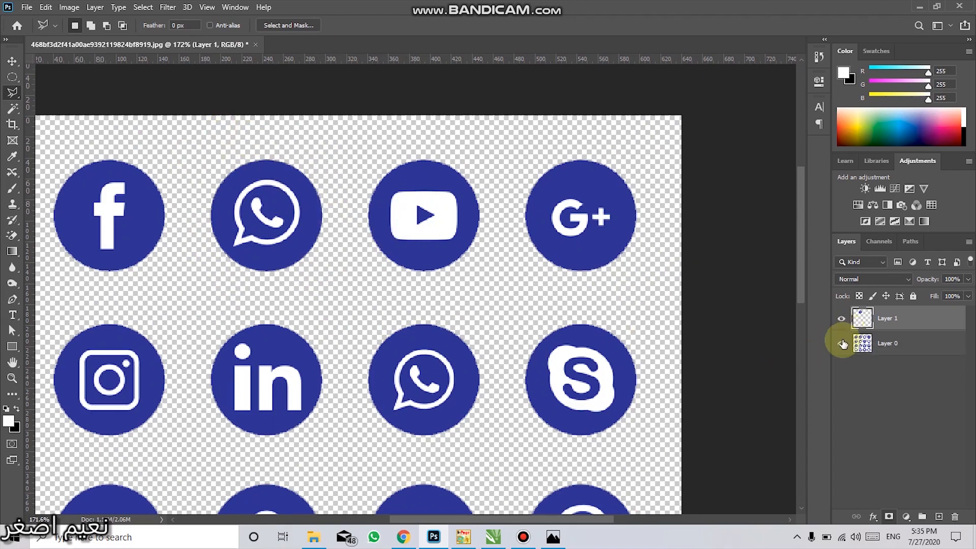
Hide Layer 0 and enlarge the copied WhatsApp icon to fill most of the canvas, placing it near the centre
click(841, 344)
scroll(307, 216, down, 3)
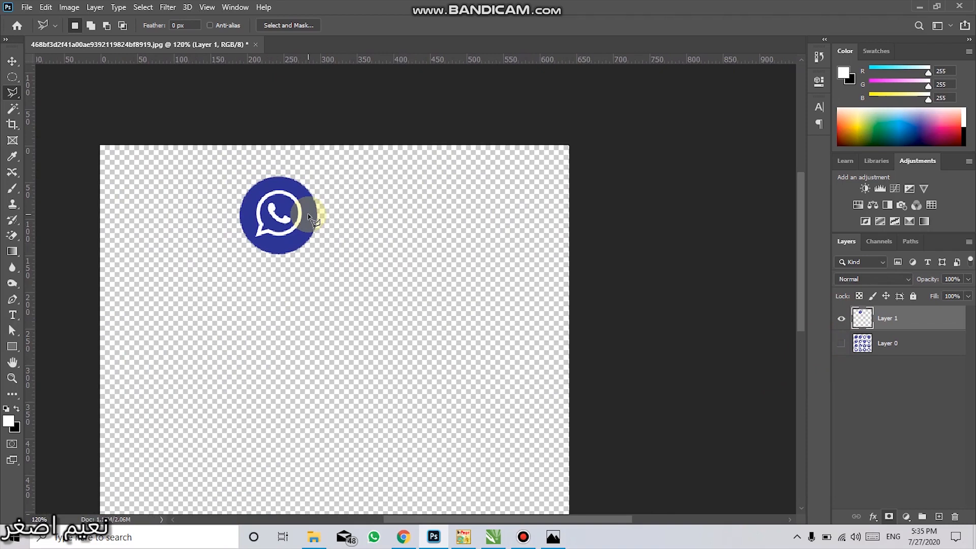
scroll(307, 216, down, 1)
key(ctrl+t)
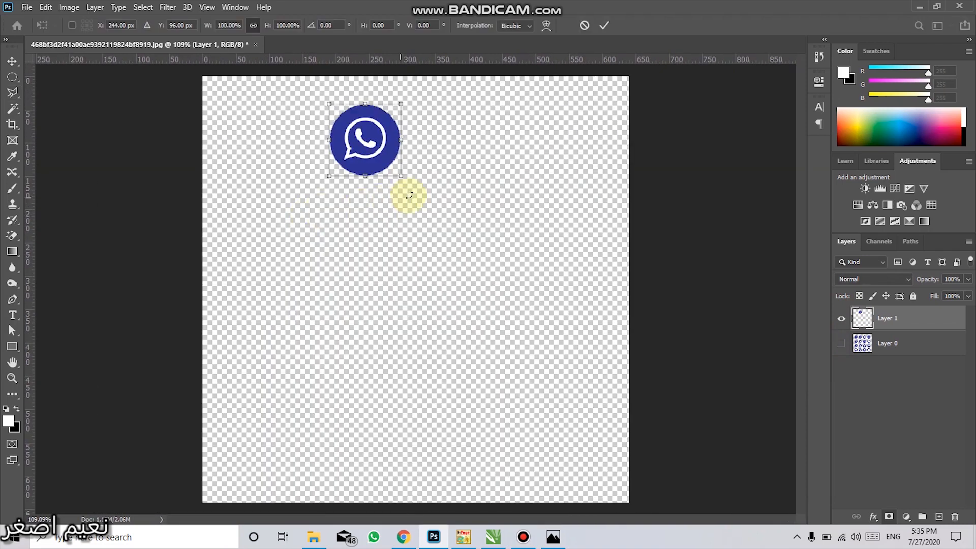
drag(401, 175, 661, 381)
drag(506, 298, 452, 321)
key(Return)
key(l)
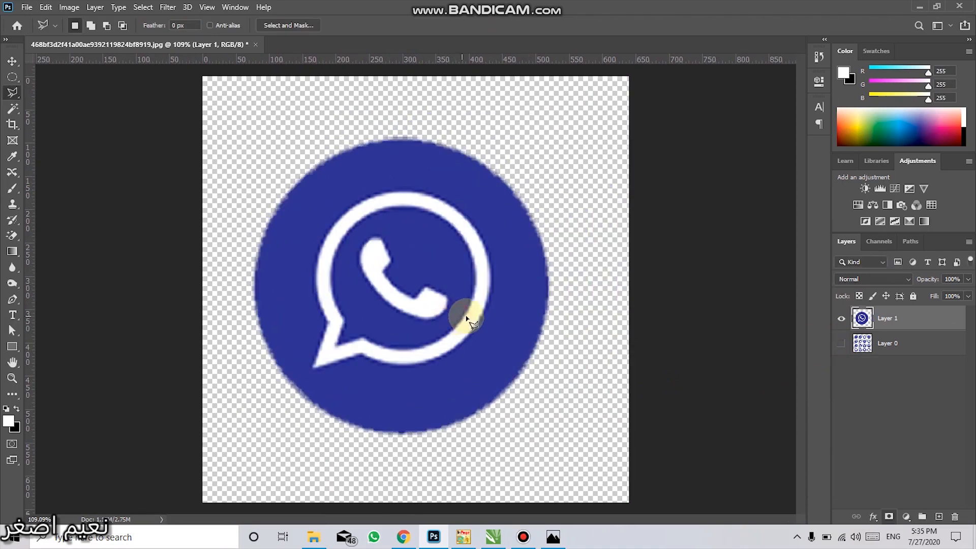
click(469, 315)
click(452, 307)
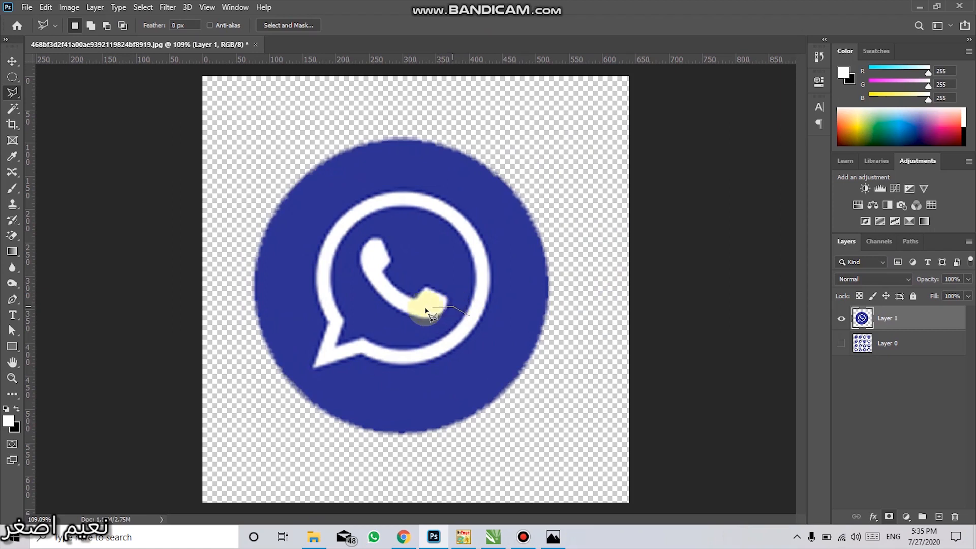
key(Escape)
Shift the enlarged WhatsApp icon slightly and erase its white speech bubble outline and handset with the Magic Eraser Tool
click(25, 58)
drag(455, 261, 462, 266)
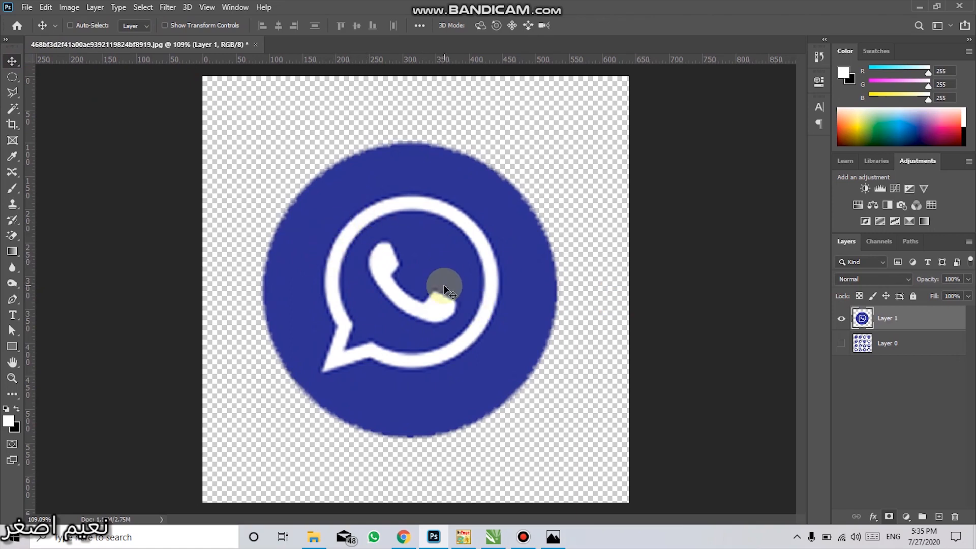
key(w)
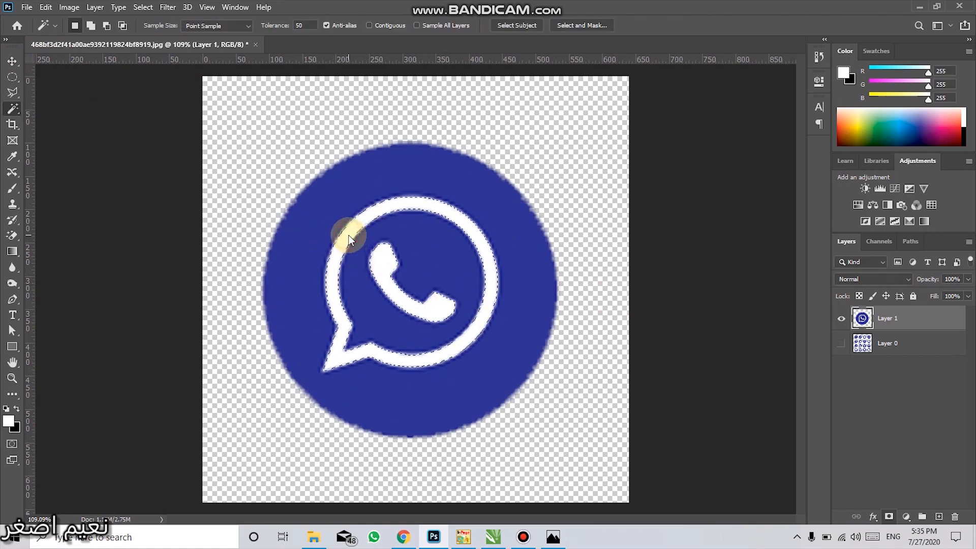
click(15, 239)
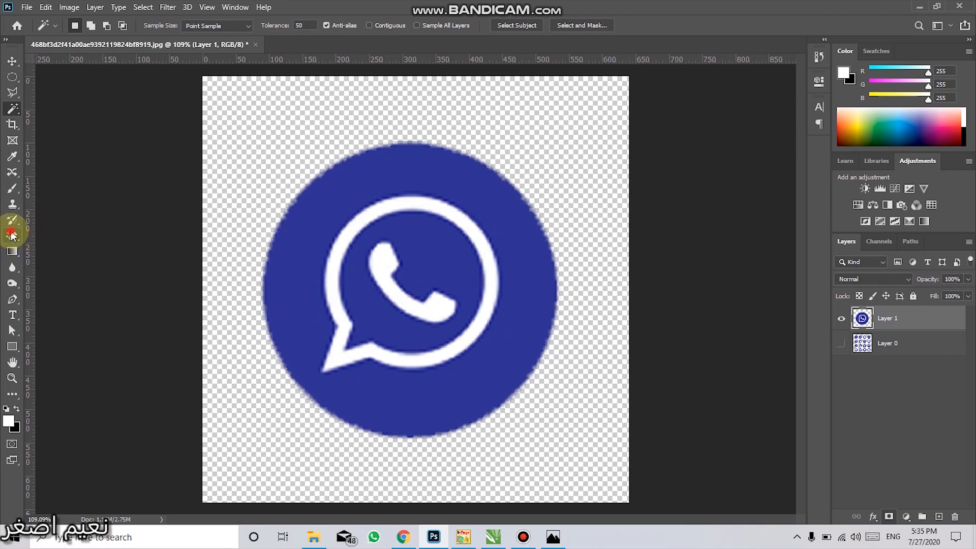
click(354, 228)
click(383, 258)
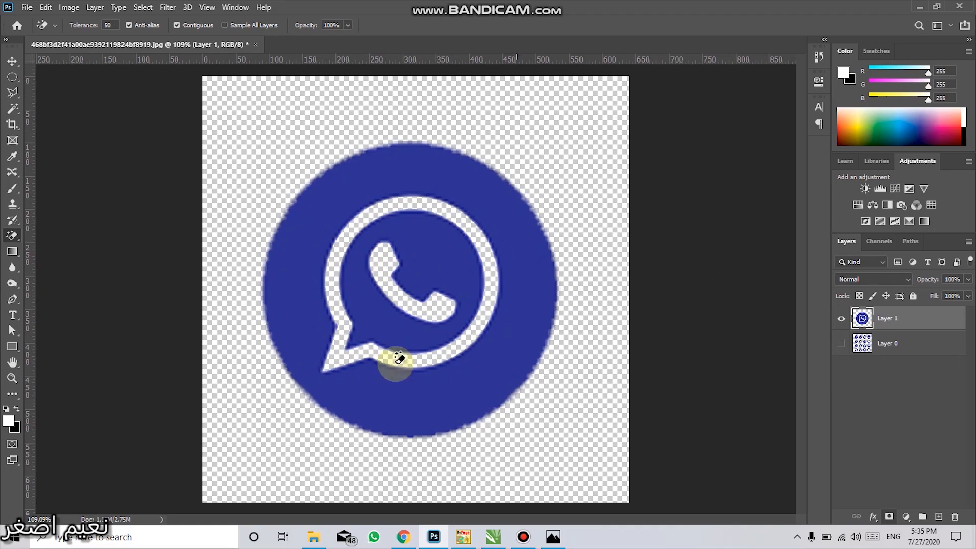
Scale the WhatsApp icon down to about 40% around its centre
click(12, 61)
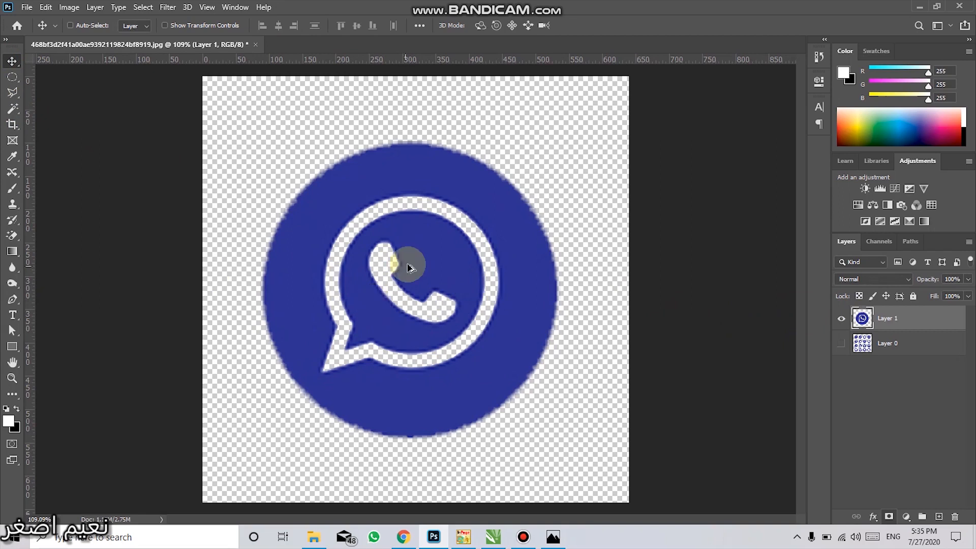
scroll(407, 263, down, 1)
key(ctrl+t)
drag(535, 167, 456, 234)
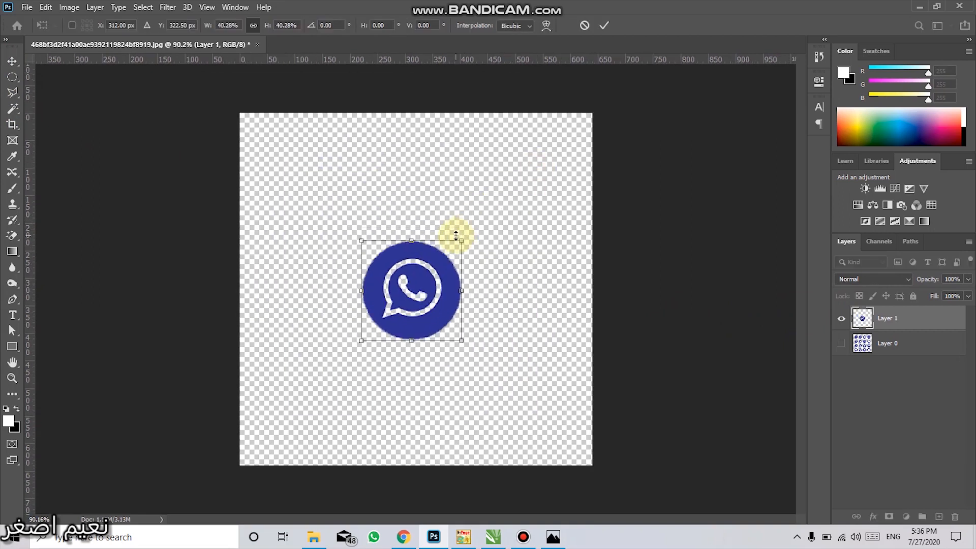
key(Return)
scroll(425, 283, up, 2)
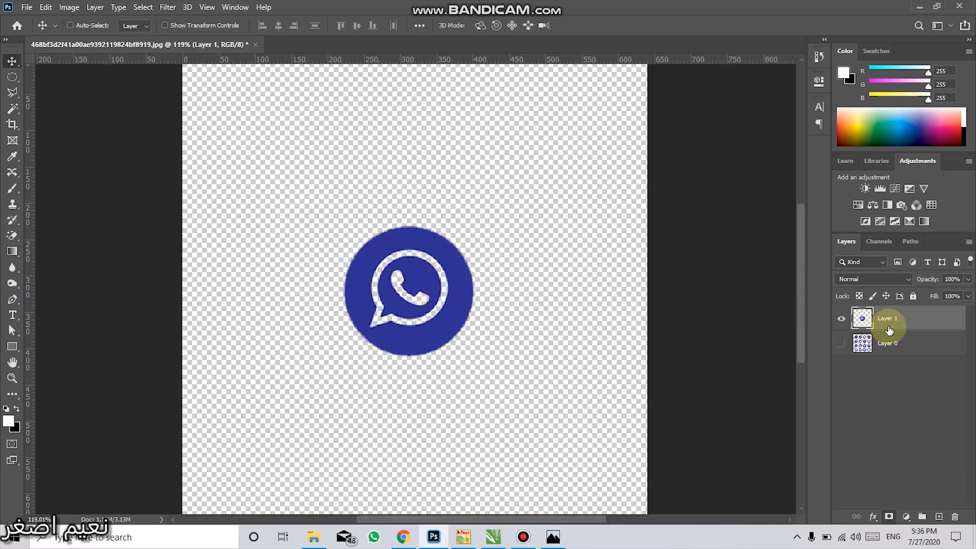
Select the WhatsApp icon's blue area with the Magic Wand Tool and set the foreground color to green (RGB 6, 204, 24)
key(w)
click(355, 272)
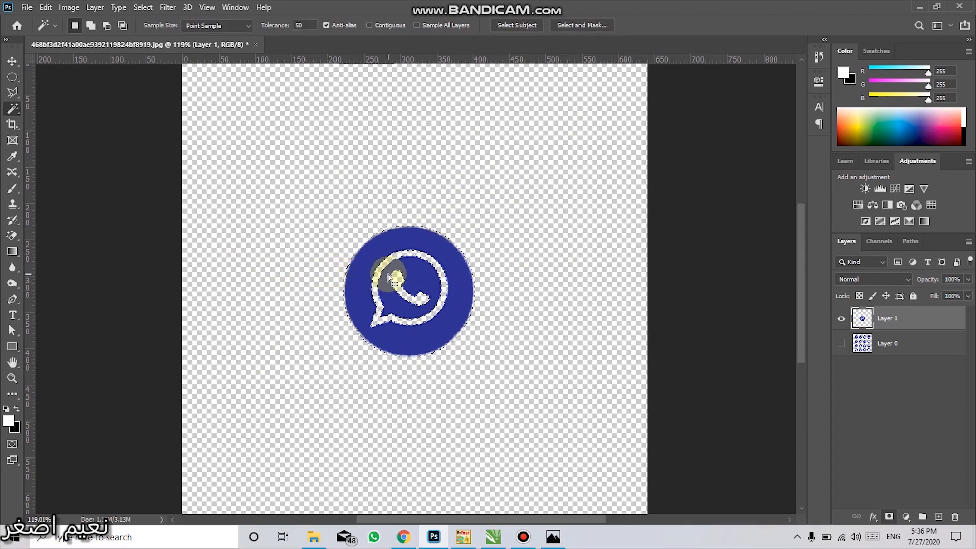
click(9, 422)
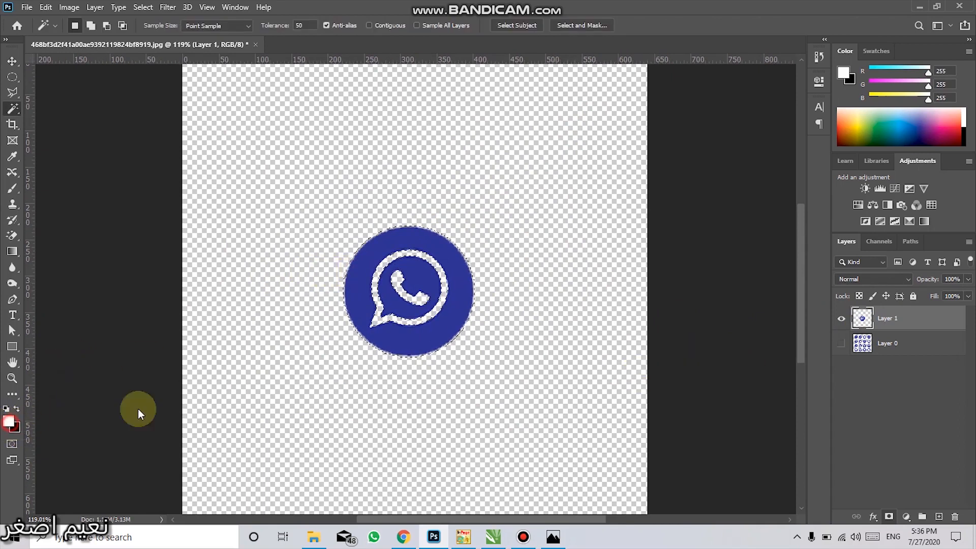
click(772, 319)
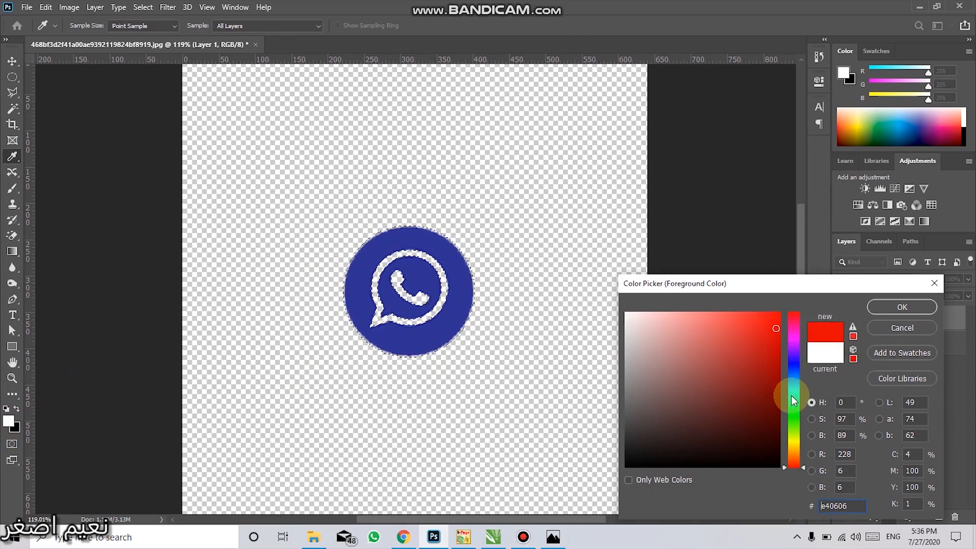
click(794, 414)
drag(776, 333, 775, 343)
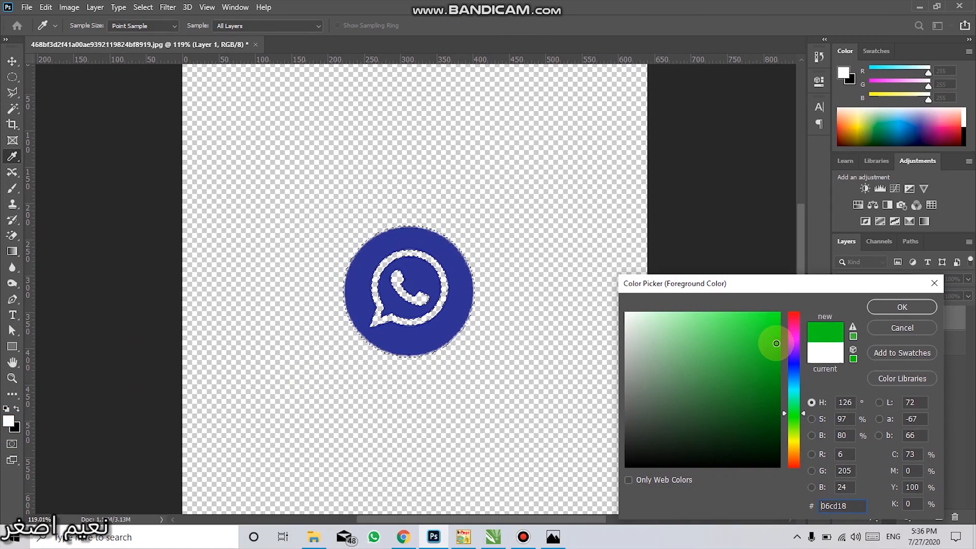
click(918, 312)
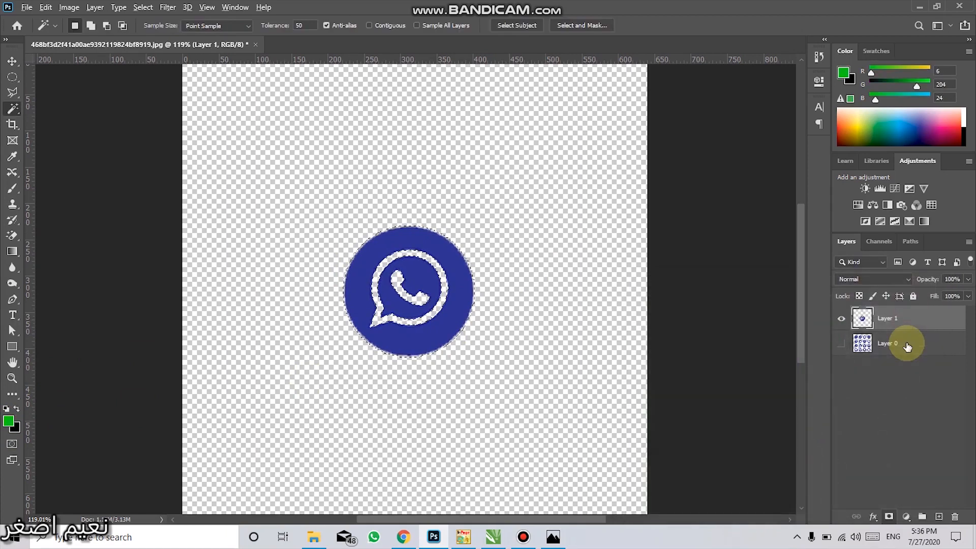
Fill the selected area of the WhatsApp icon with the green foreground color and restore the selection after clearing it
key(alt+BackSpace)
key(d)
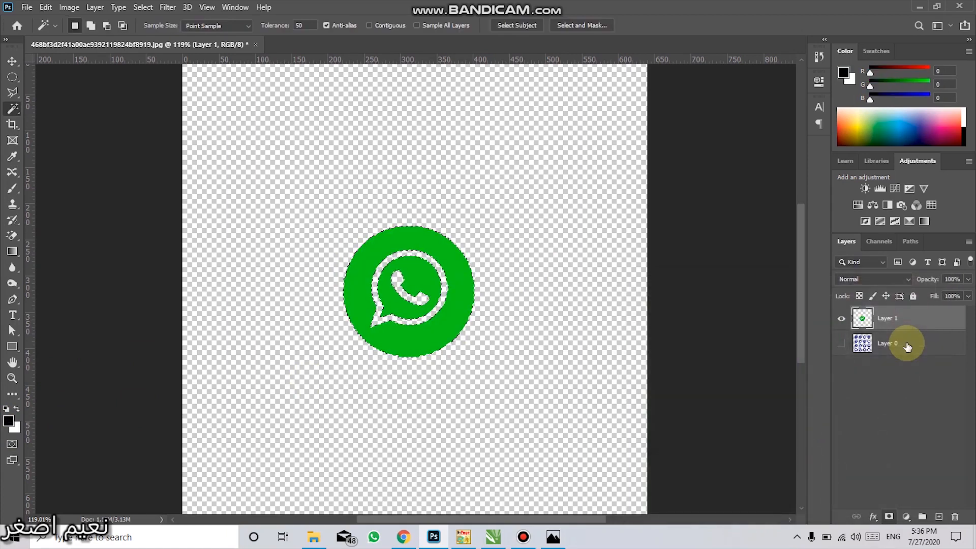
key(ctrl+d)
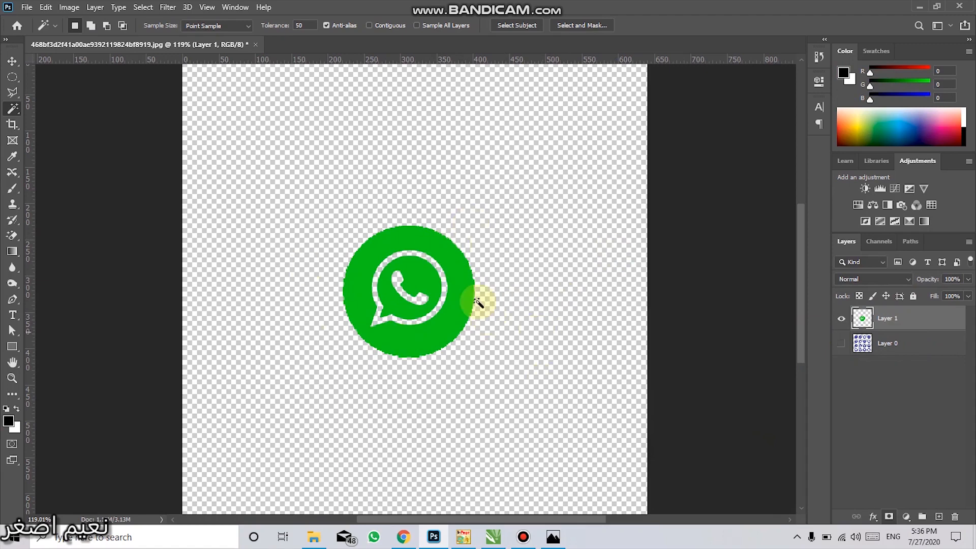
key(ctrl+z)
key(ctrl+z)
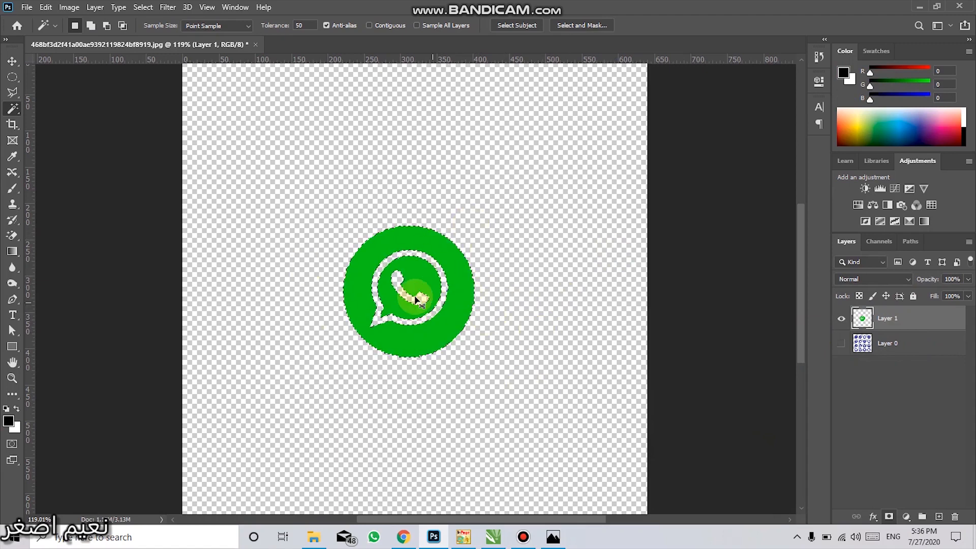
Clear the selection and add a green (#05b90e) Color Overlay layer style to the WhatsApp icon on Layer 1
key(ctrl+d)
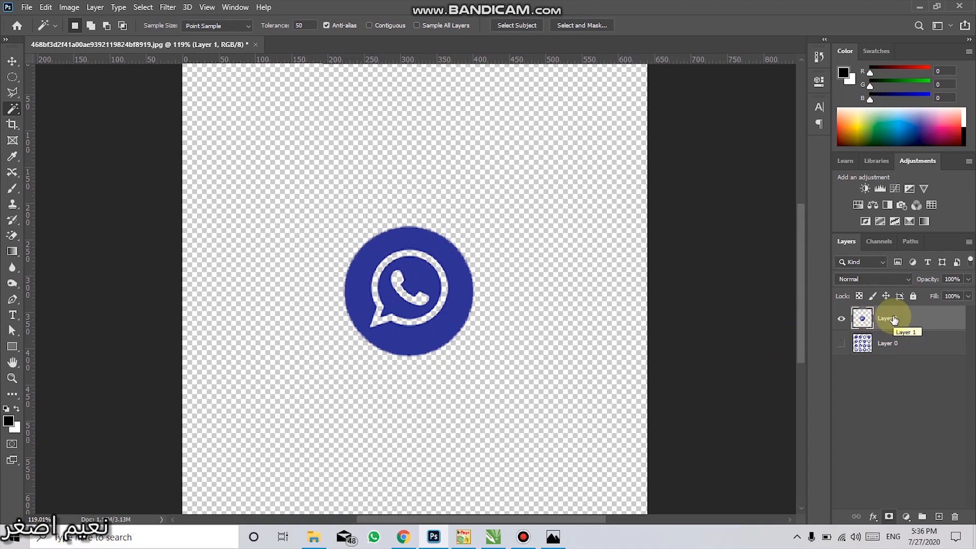
right_click(900, 318)
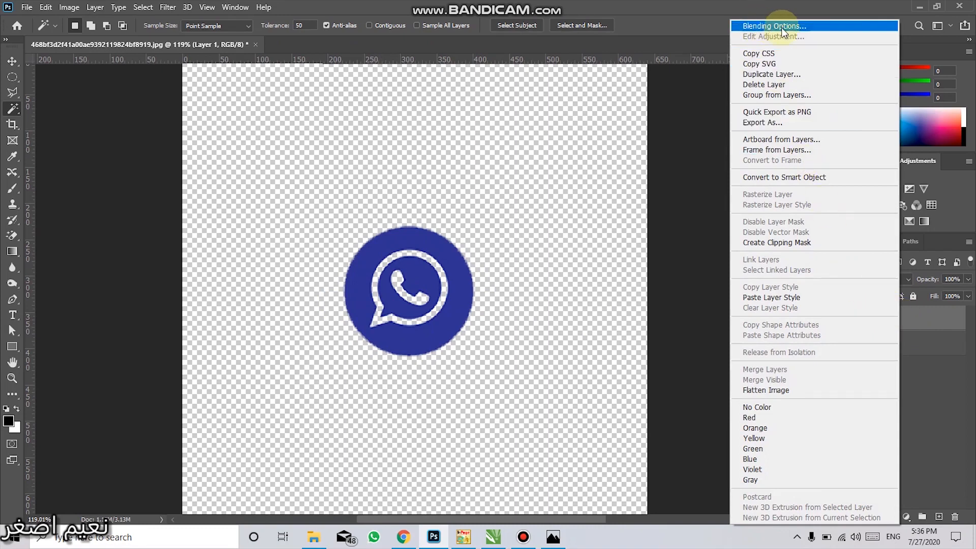
click(766, 27)
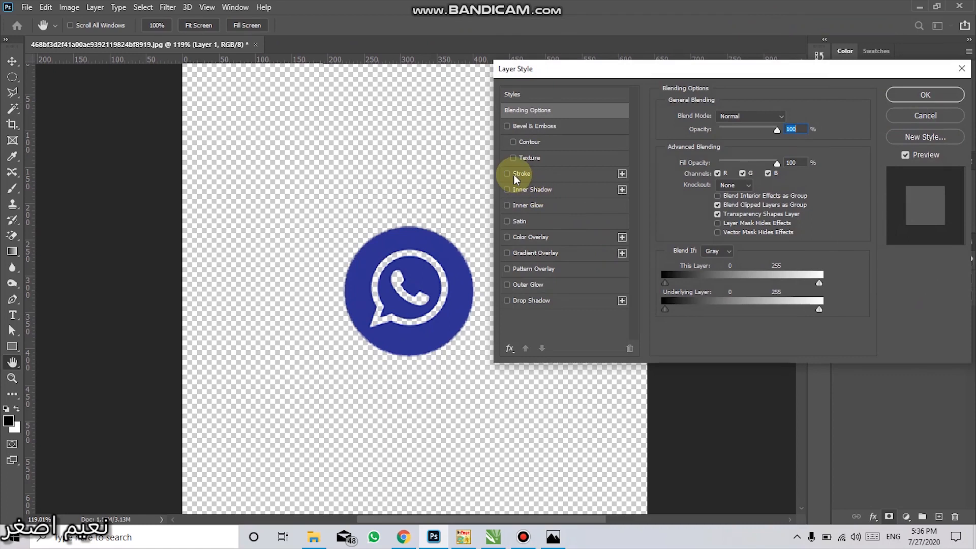
click(514, 239)
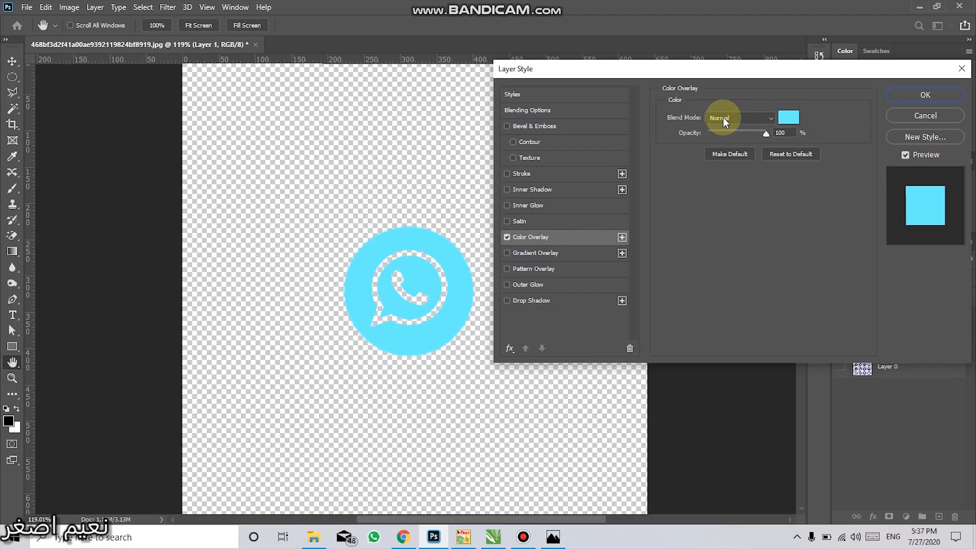
click(787, 120)
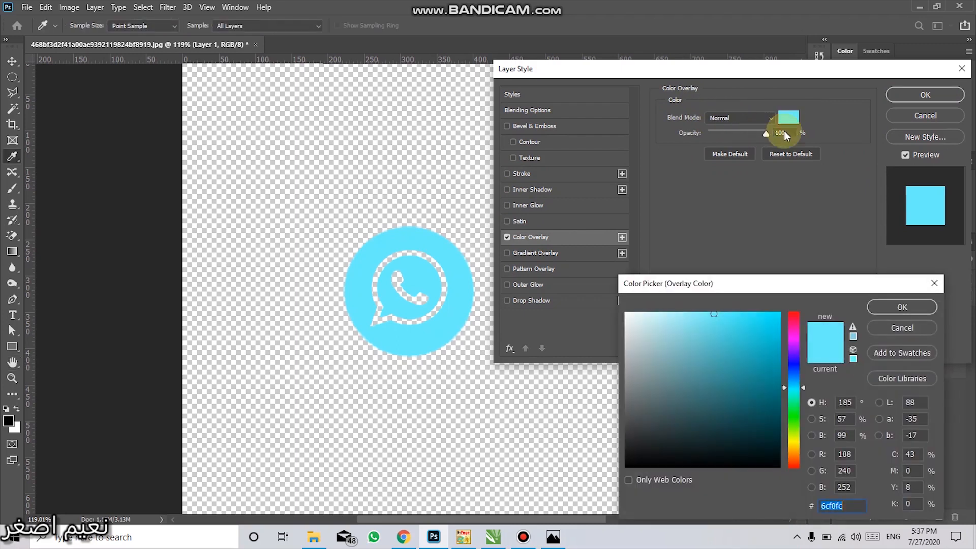
drag(791, 399, 791, 414)
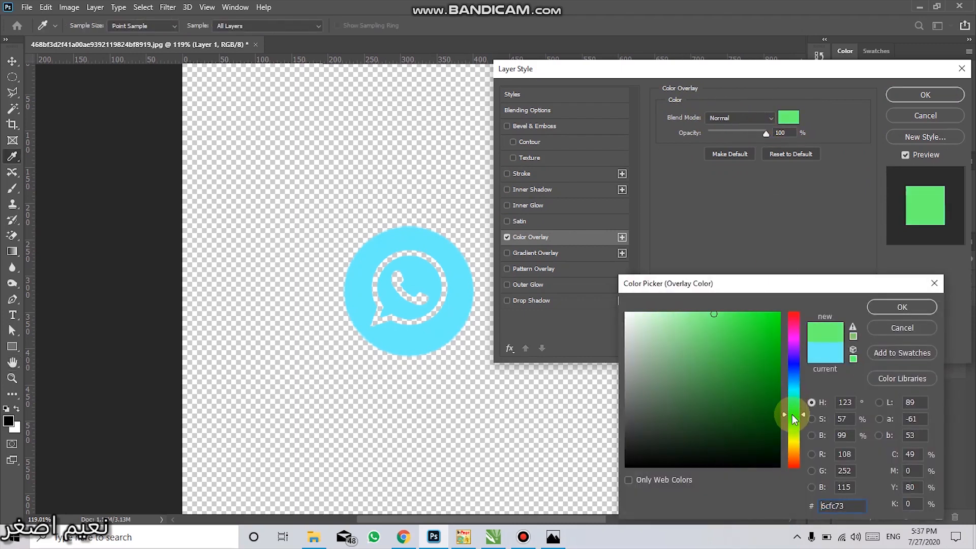
click(776, 355)
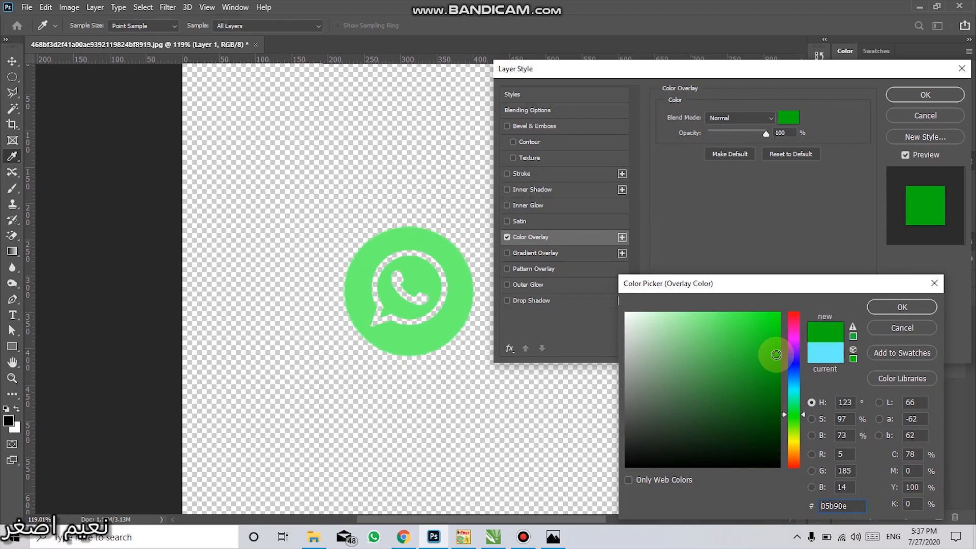
click(889, 313)
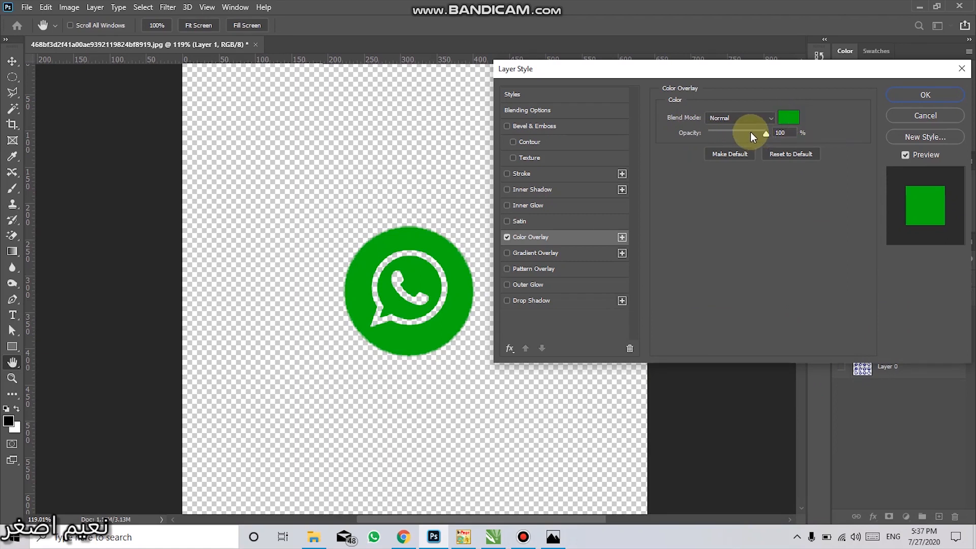
Lower the Color Overlay's opacity to 0%, raise it back to 100% and apply the layer style
drag(751, 132, 726, 132)
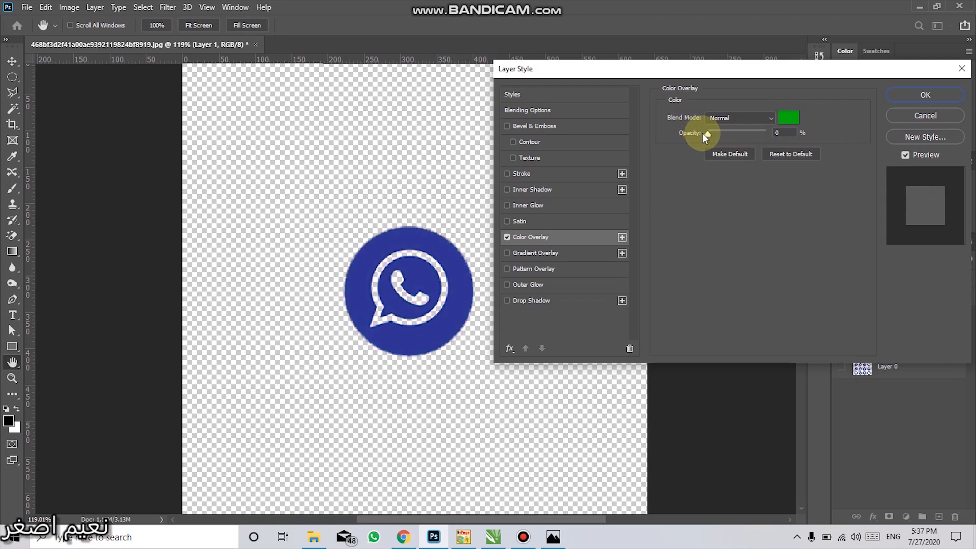
drag(710, 133, 776, 133)
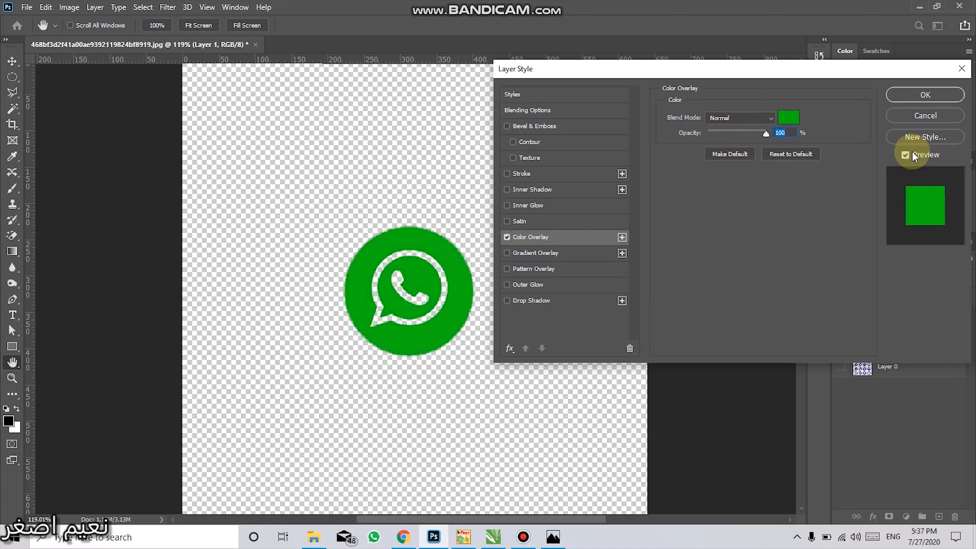
click(902, 95)
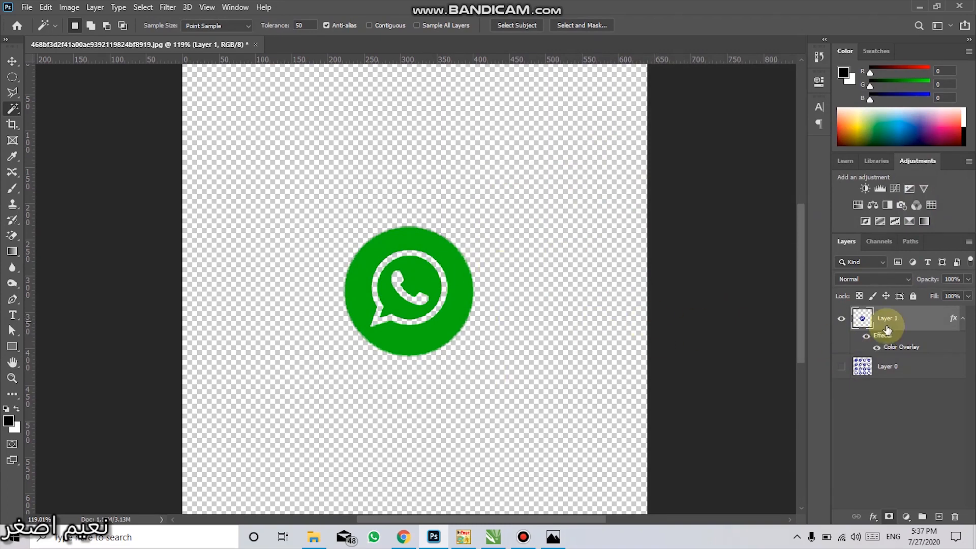
click(411, 252)
scroll(414, 258, down, 1)
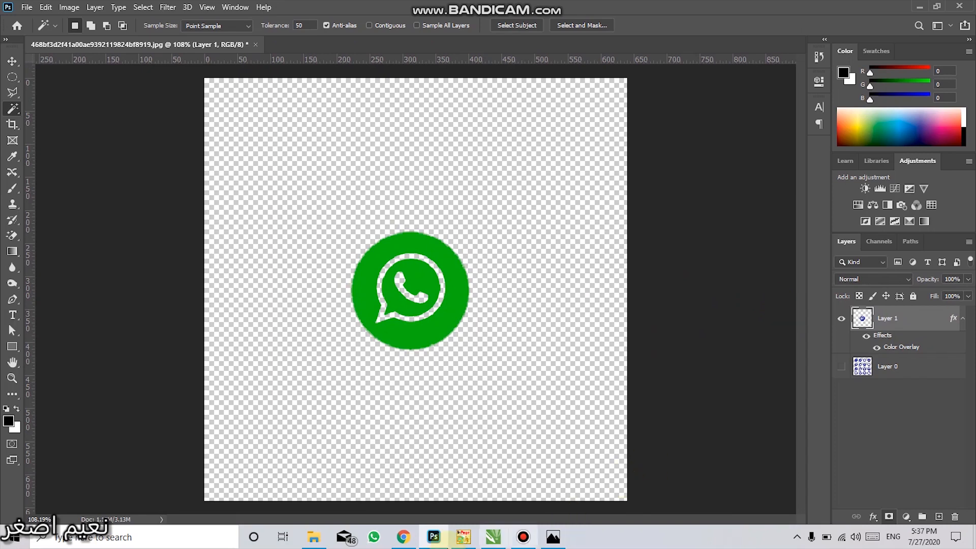
click(403, 536)
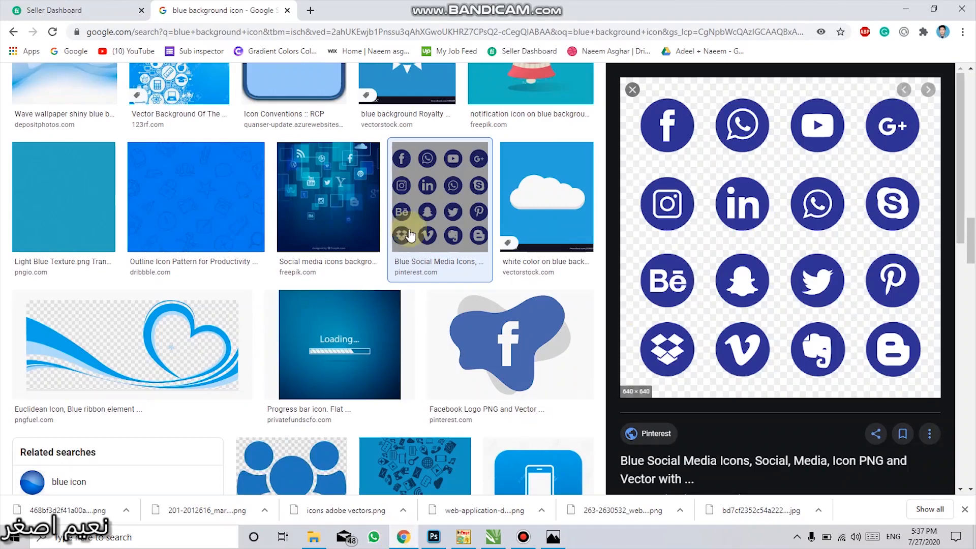
scroll(349, 251, down, 10)
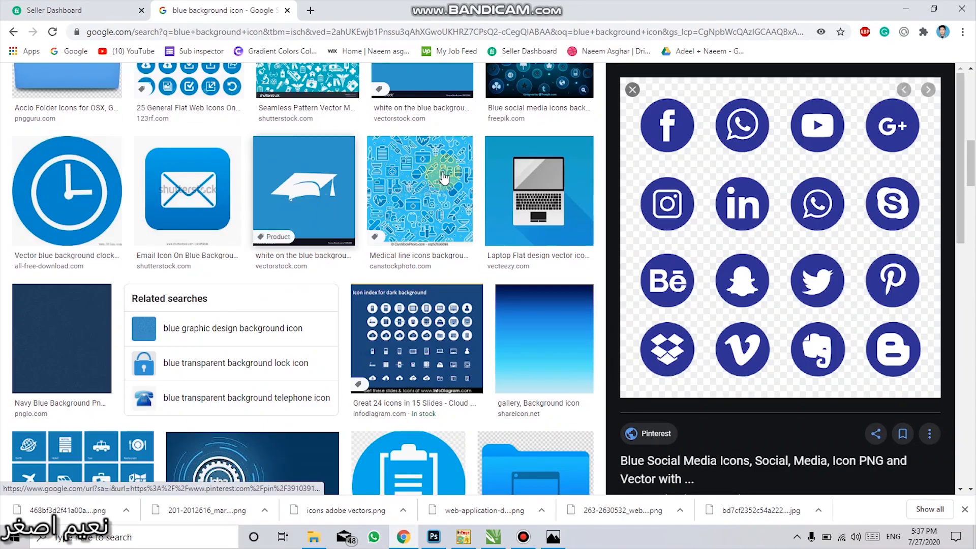
click(905, 9)
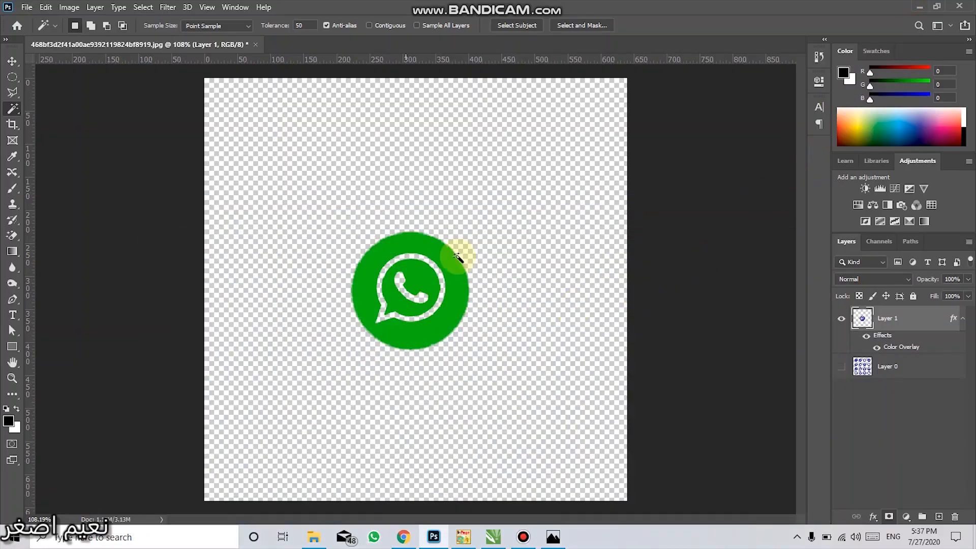
Show Layer 0 with the icon grid, hide Layer 1 and make Layer 0 the active layer
click(842, 364)
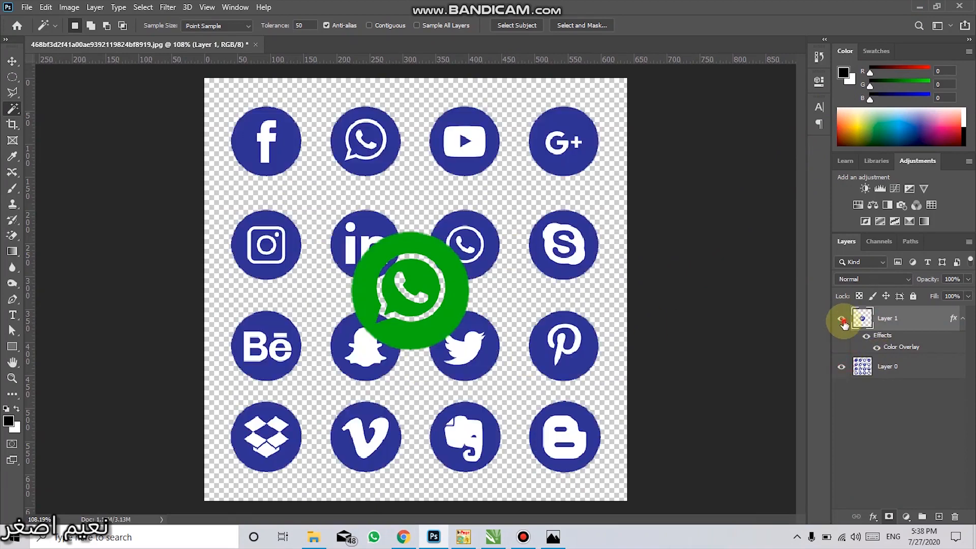
click(841, 318)
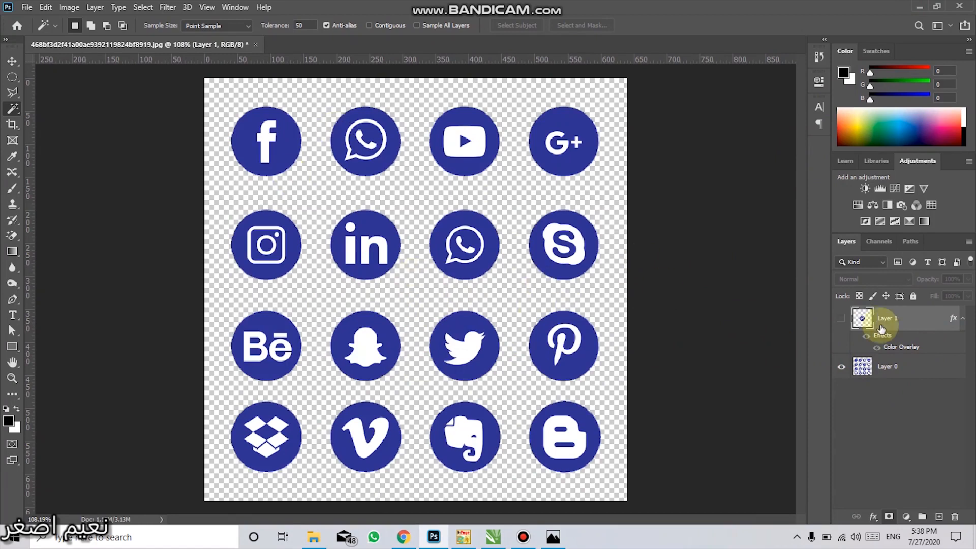
click(841, 318)
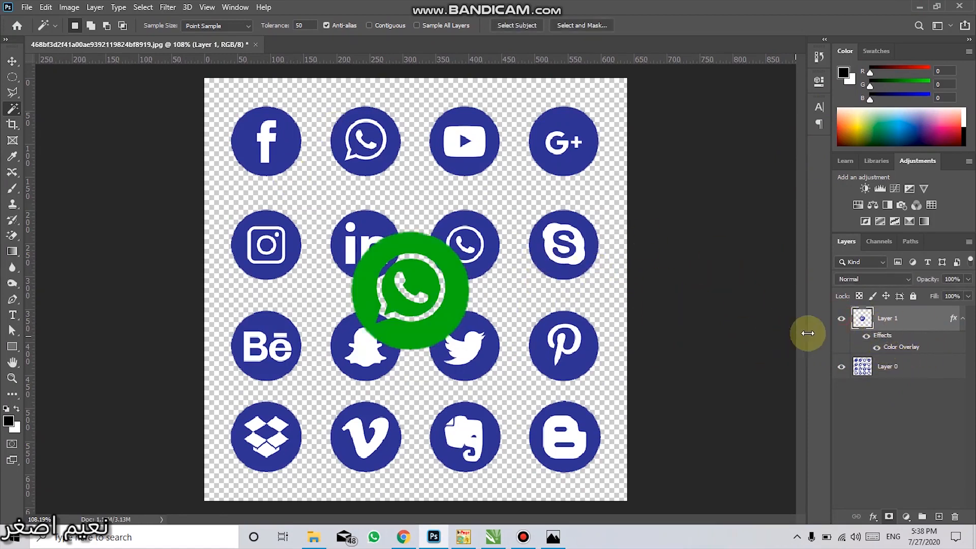
click(840, 318)
click(893, 366)
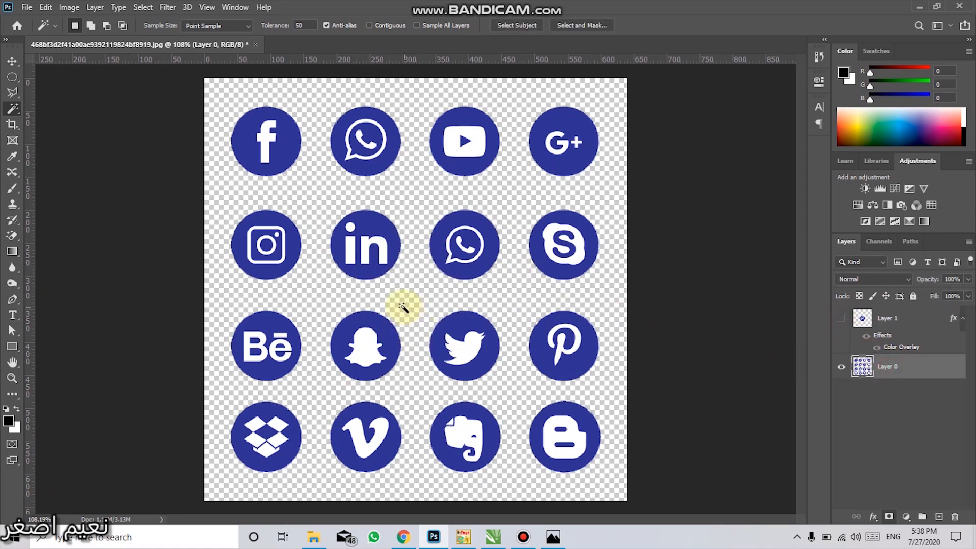
Erase the white symbols of the Facebook, YouTube, Skype, Google+, upper WhatsApp and LinkedIn icons with the Magic Eraser Tool
key(e)
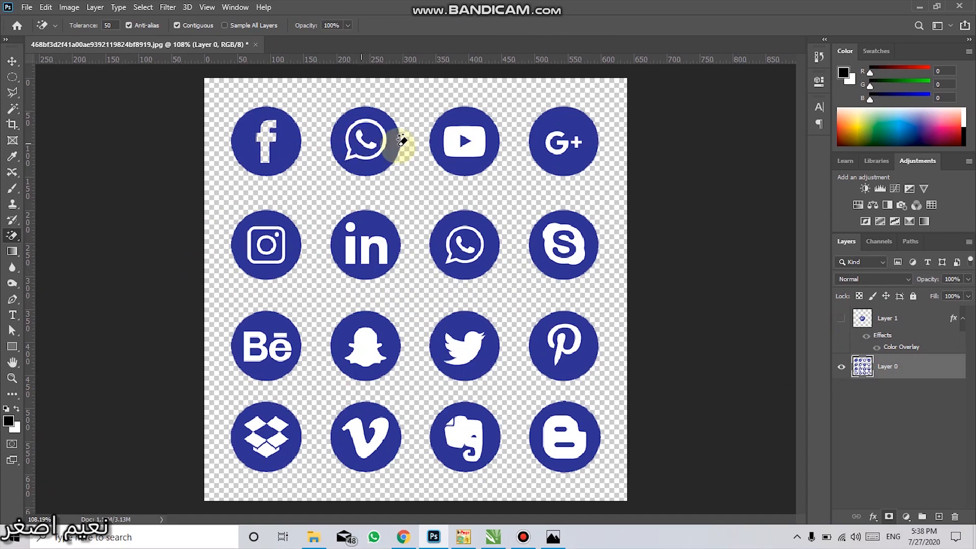
click(447, 150)
click(549, 232)
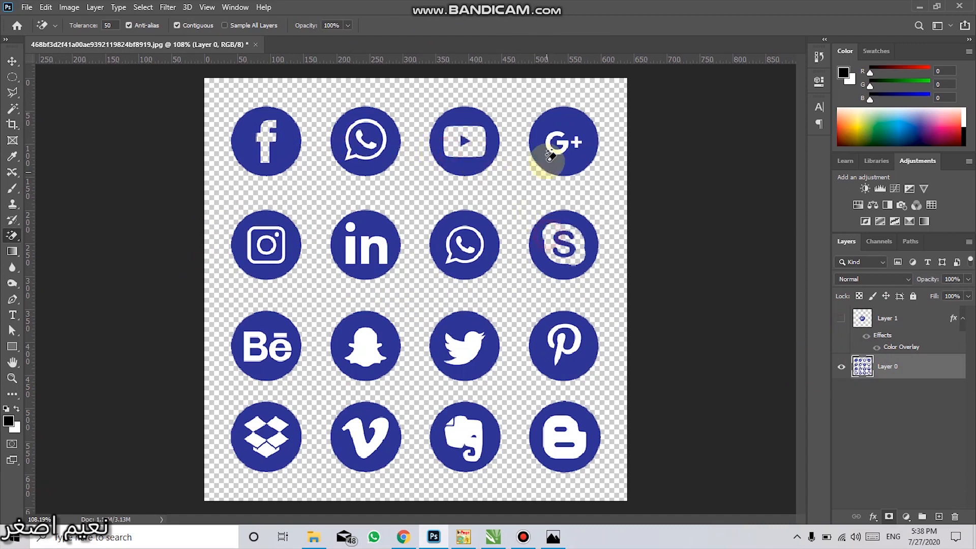
click(548, 141)
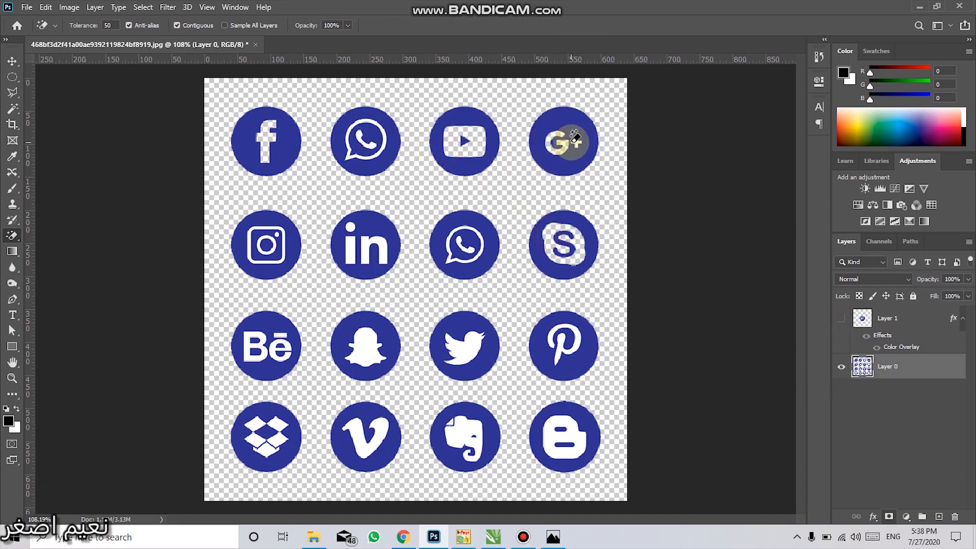
click(573, 140)
click(371, 147)
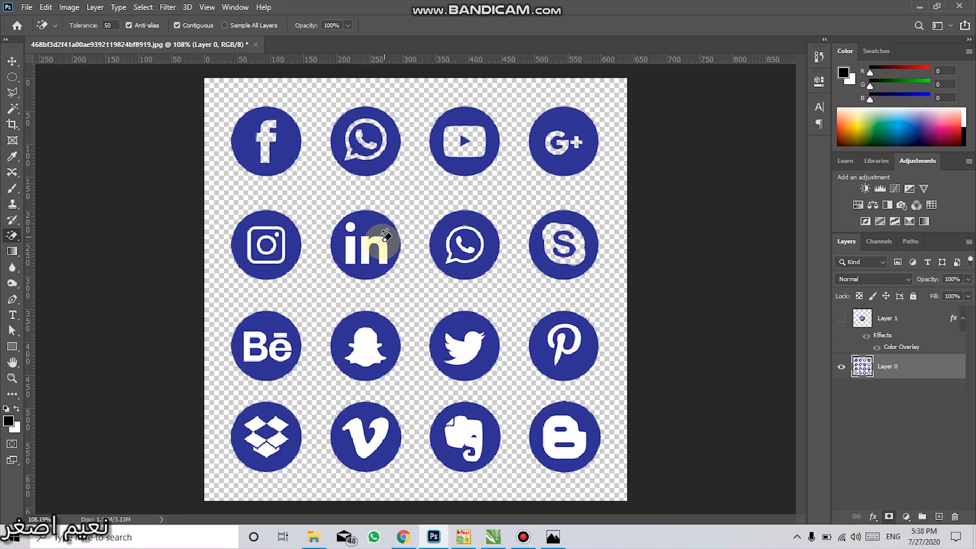
click(352, 246)
click(350, 223)
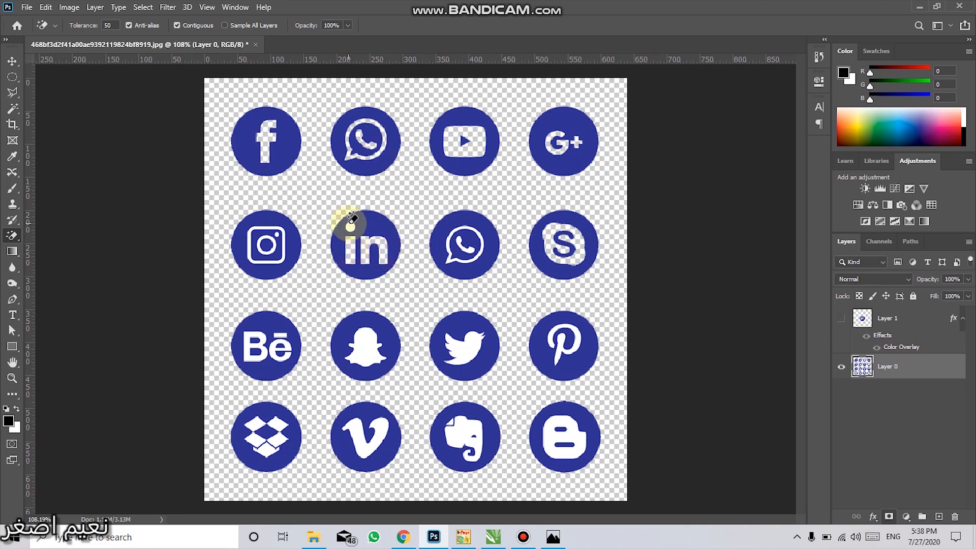
Undo the attempt on the Instagram icon, turn off Contiguous for the Magic Eraser and erase all remaining white symbols at once
click(281, 243)
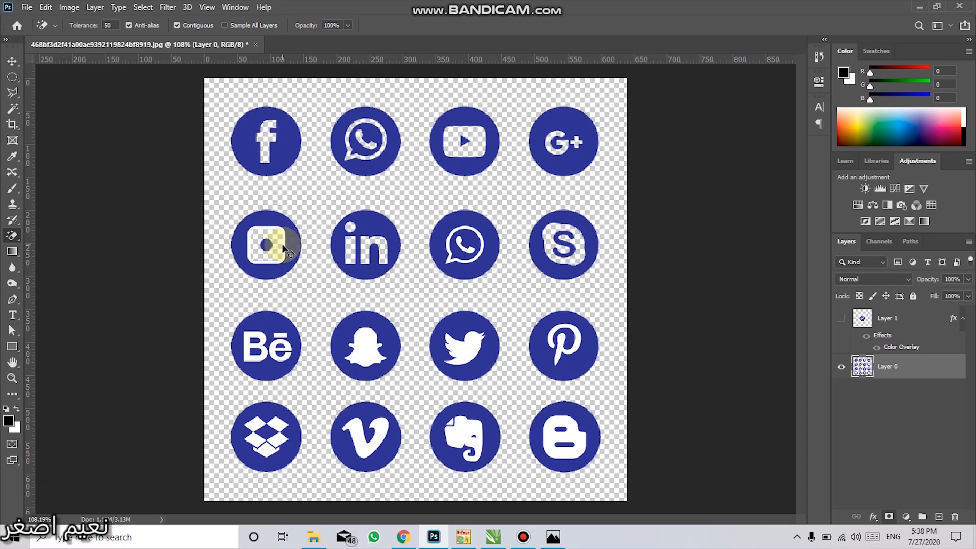
key(ctrl+z)
click(284, 247)
click(176, 25)
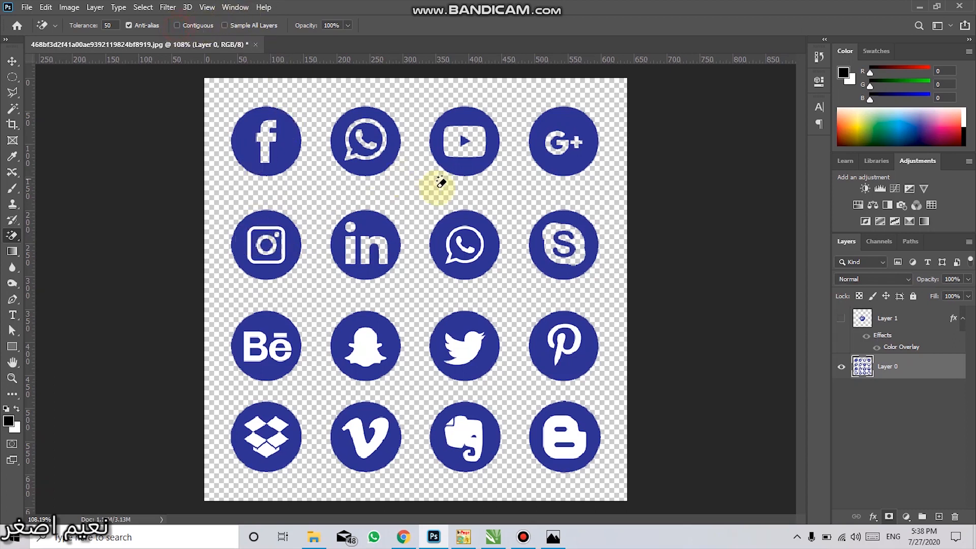
click(468, 350)
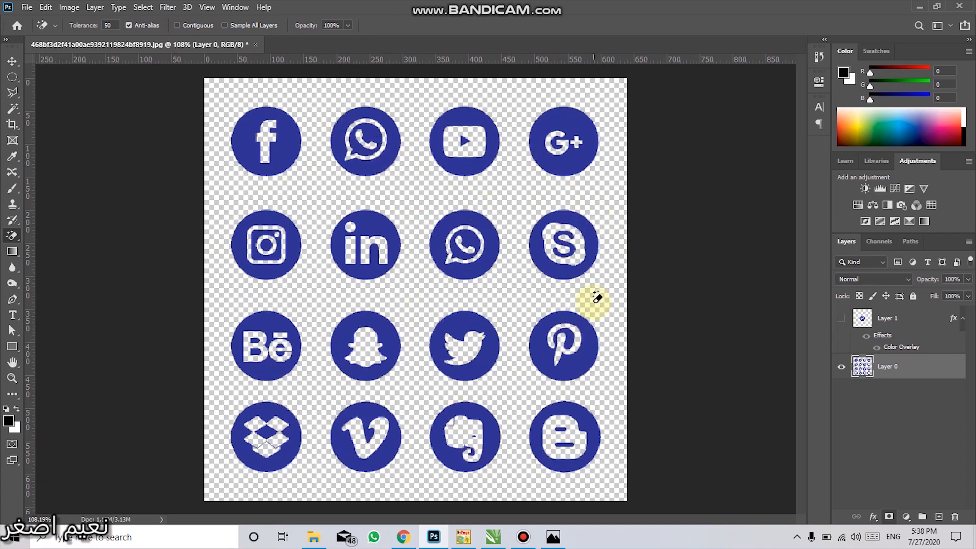
Switch to the Move Tool, show Layer 1 again and copy its layer style
click(12, 61)
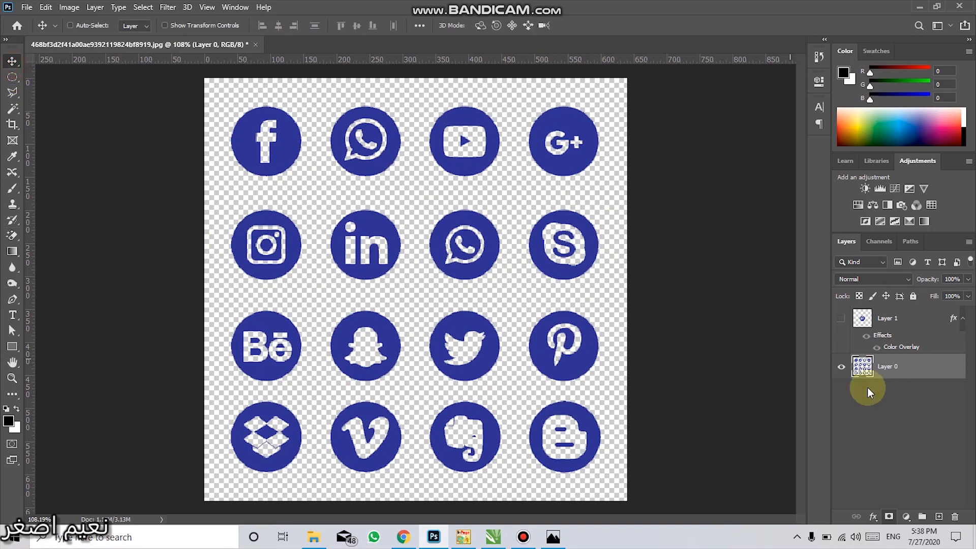
click(841, 318)
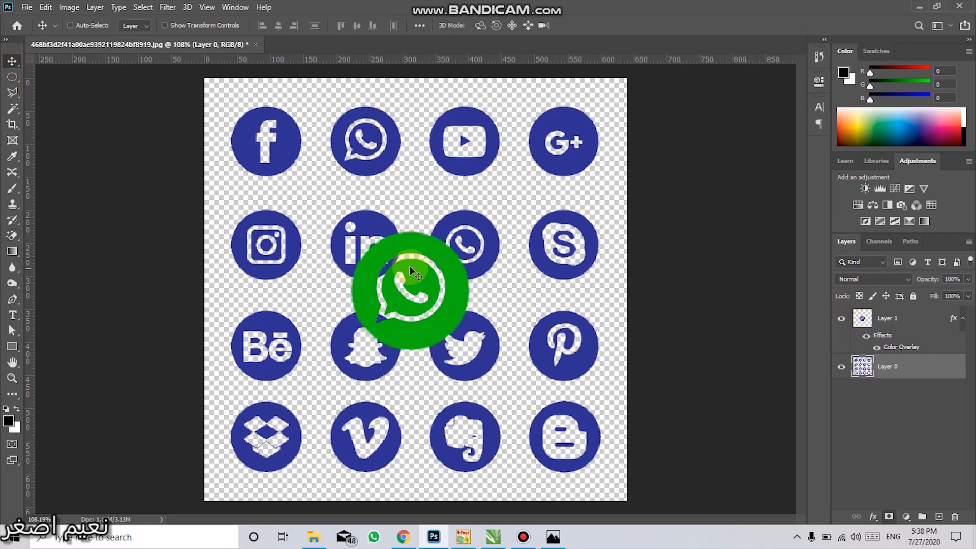
click(896, 317)
right_click(896, 316)
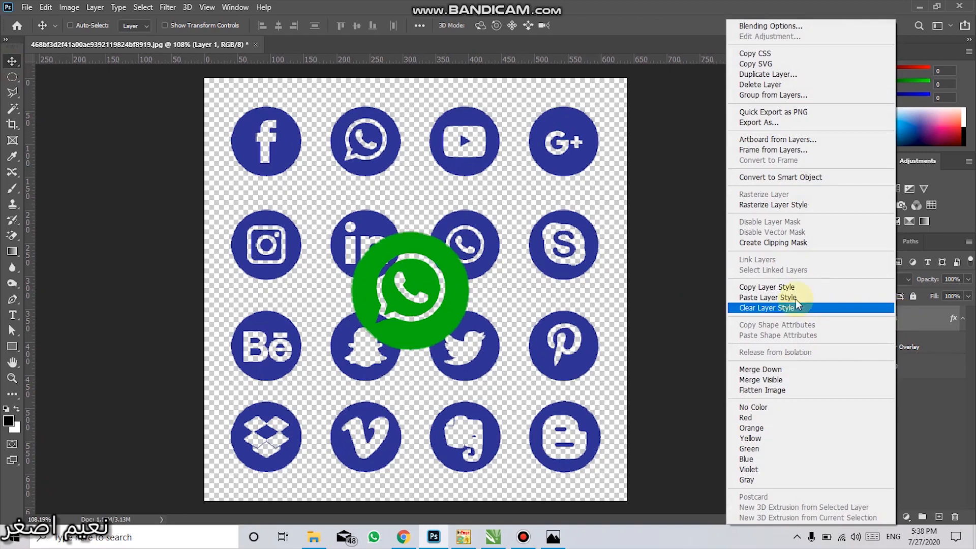
click(775, 289)
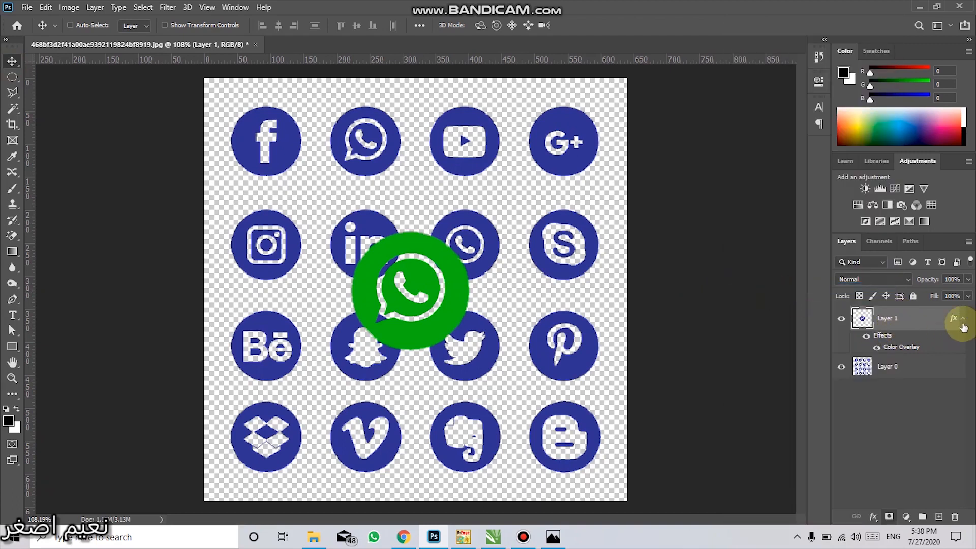
Hide Layer 1 and paste the copied layer style onto Layer 0 to recolor the whole icon grid green
click(837, 320)
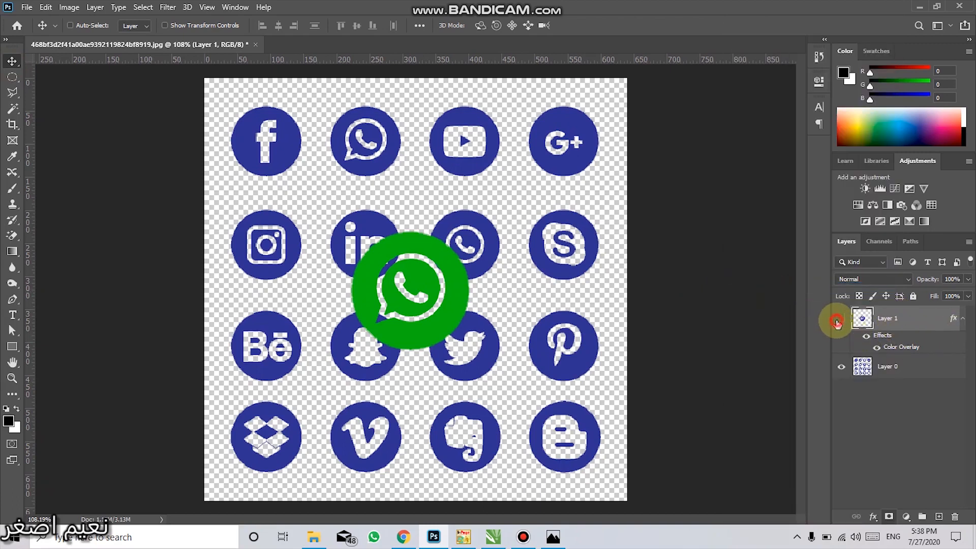
click(887, 366)
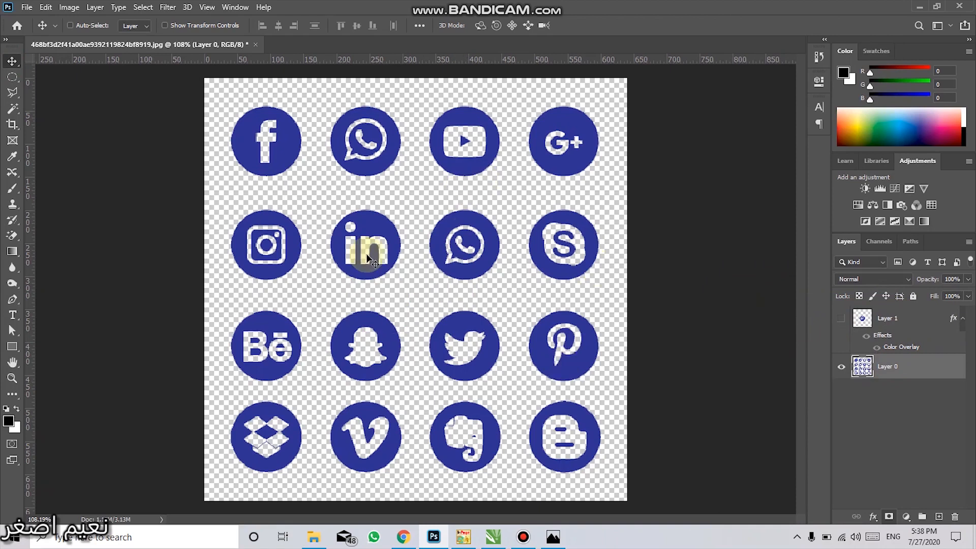
right_click(907, 369)
click(767, 298)
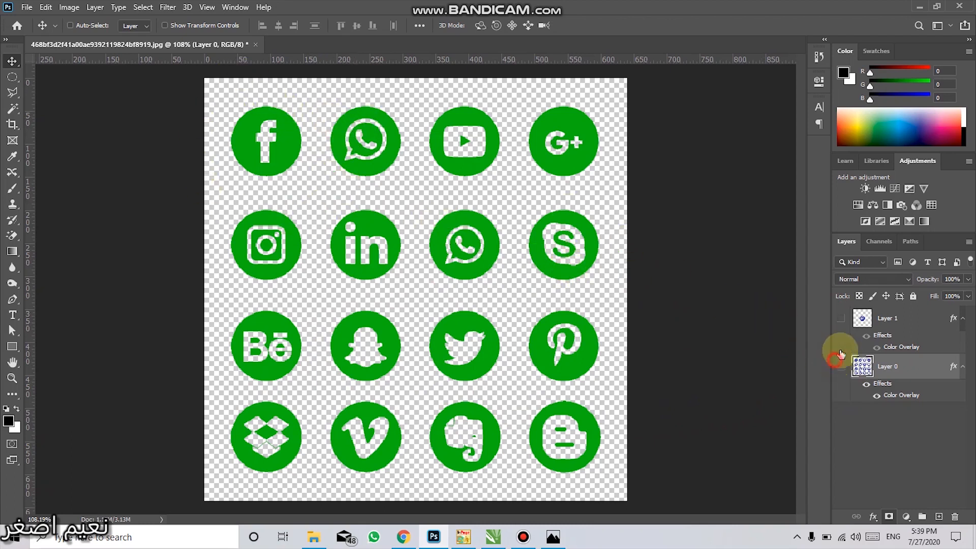
Hide the icon grid on Layer 0 and show the single WhatsApp icon on Layer 1
click(841, 366)
click(841, 318)
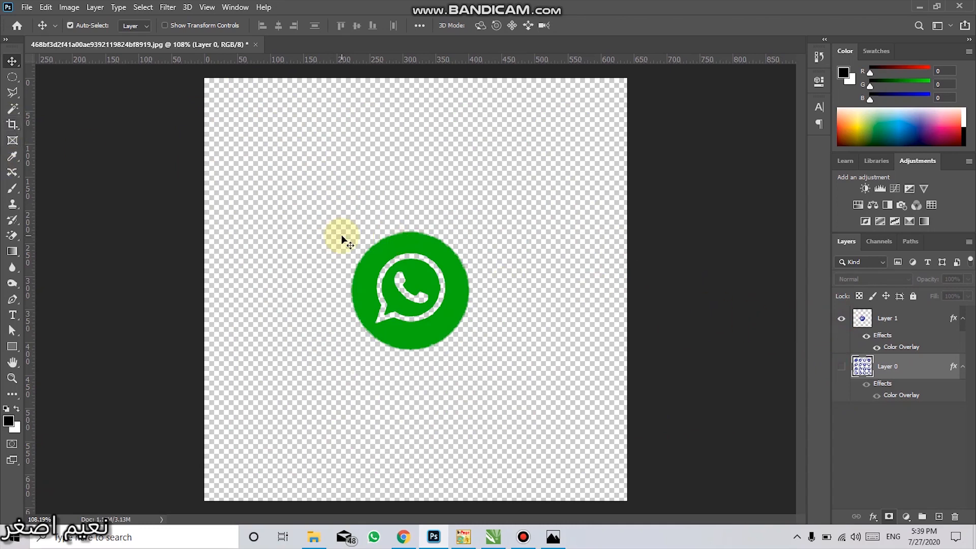
Save a copy of the single green icon as a PNG file named whatsapp in the 5 class folder
key(ctrl+shift+s)
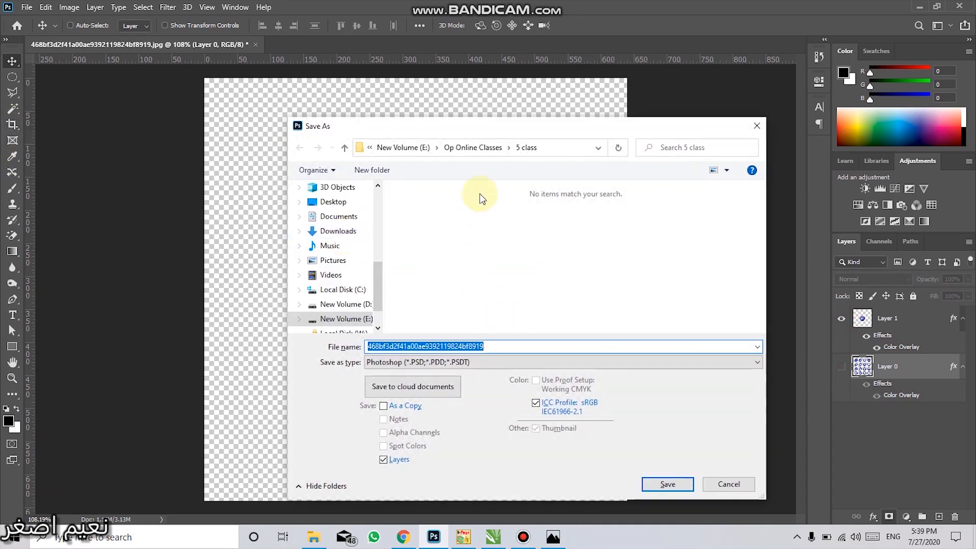
text(wh)
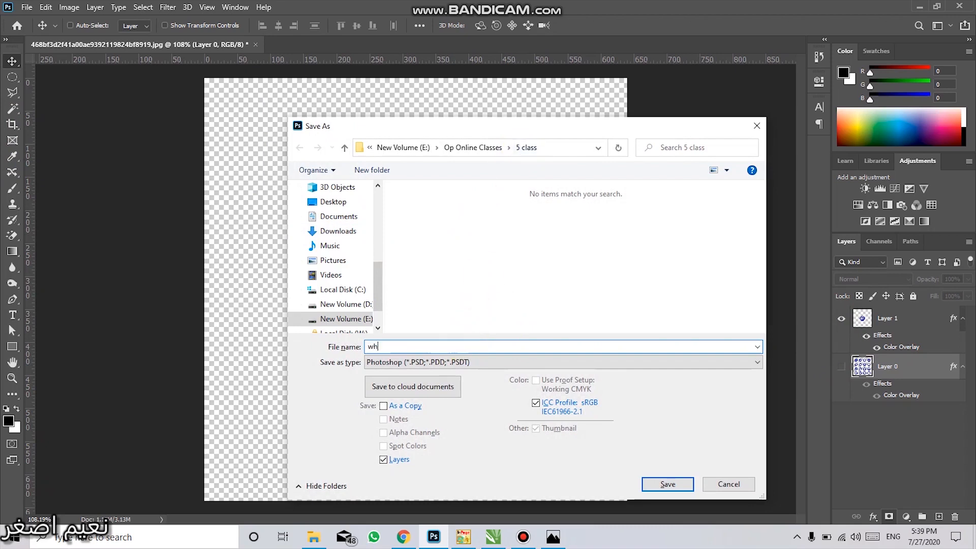
text(atap)
click(444, 358)
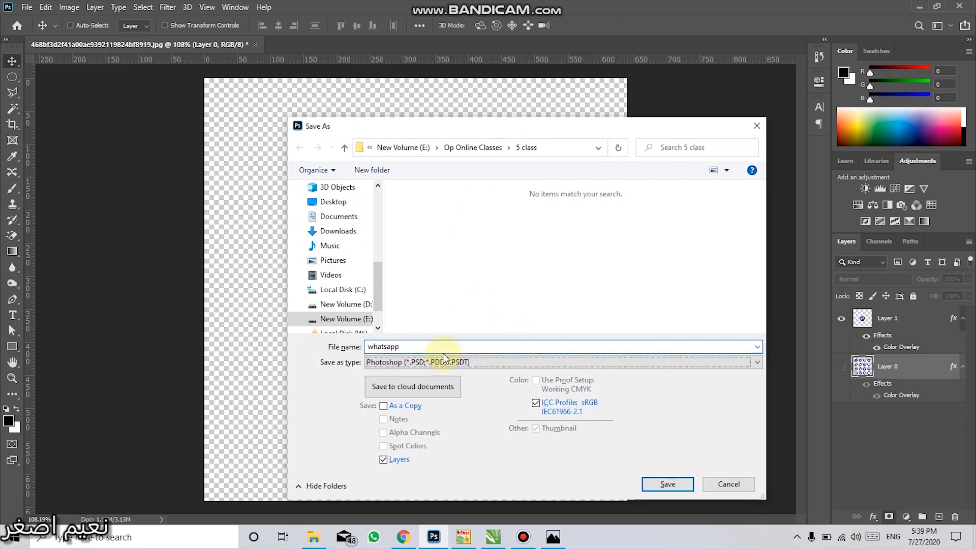
click(423, 362)
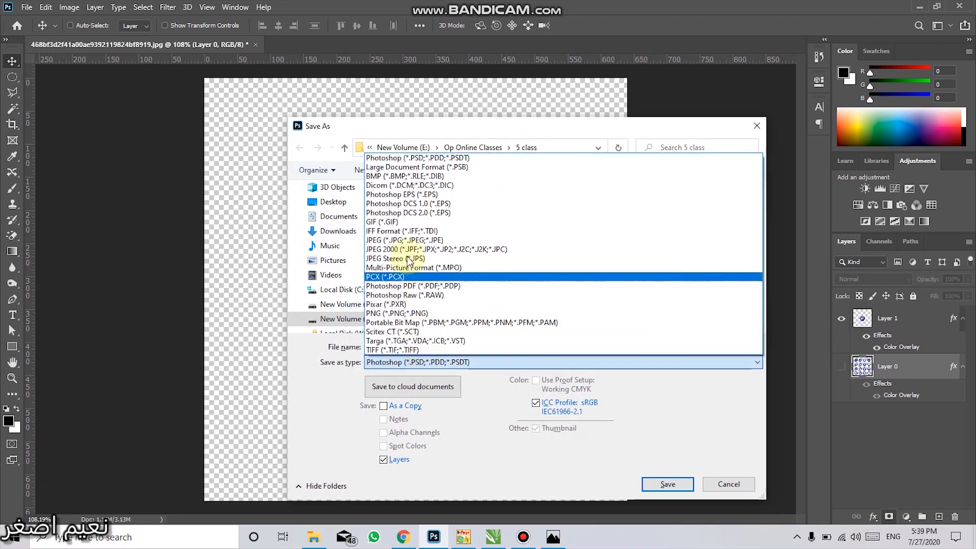
click(391, 313)
click(665, 486)
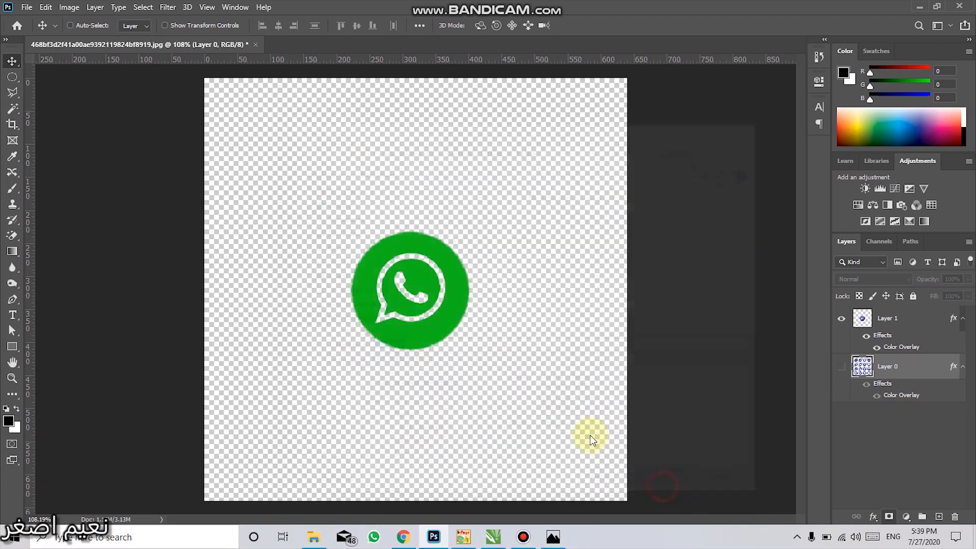
click(563, 158)
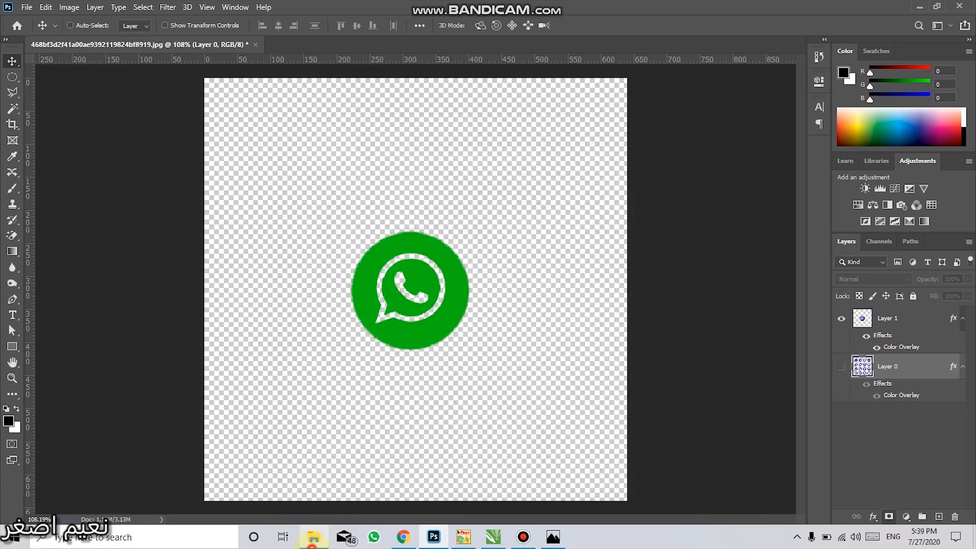
Switch to File Explorer, view the saved whatsapp image in Photos to check its transparency, and return to Photoshop
click(314, 537)
click(405, 151)
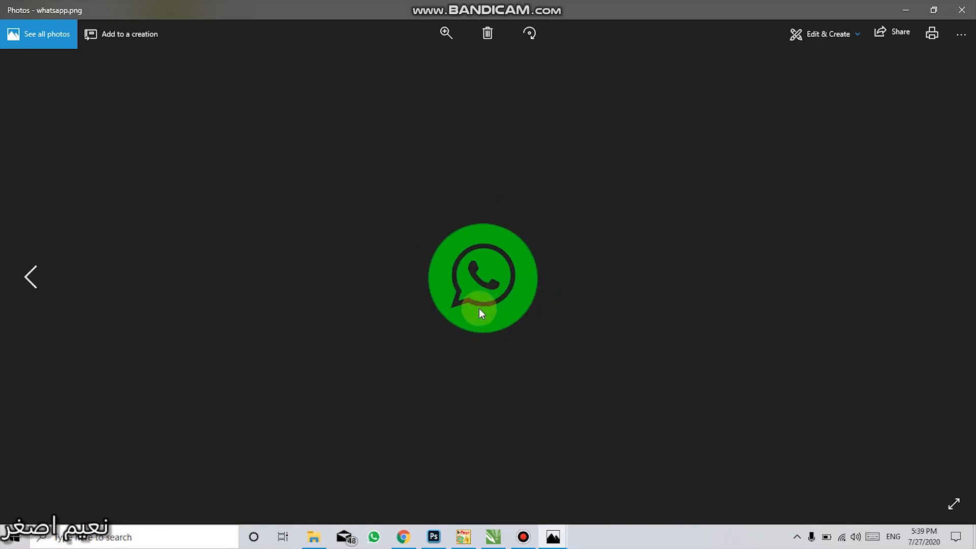
click(961, 10)
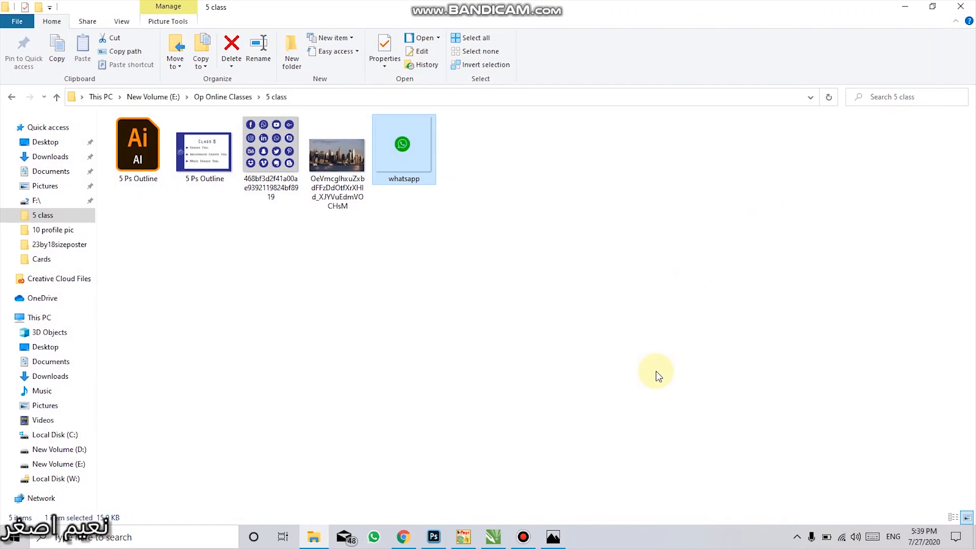
mouse_move(538, 537)
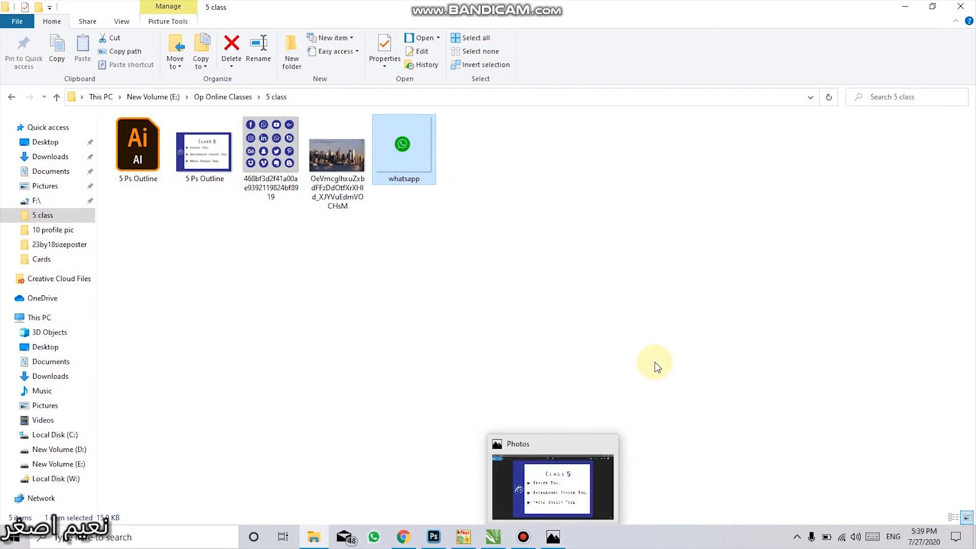
click(433, 537)
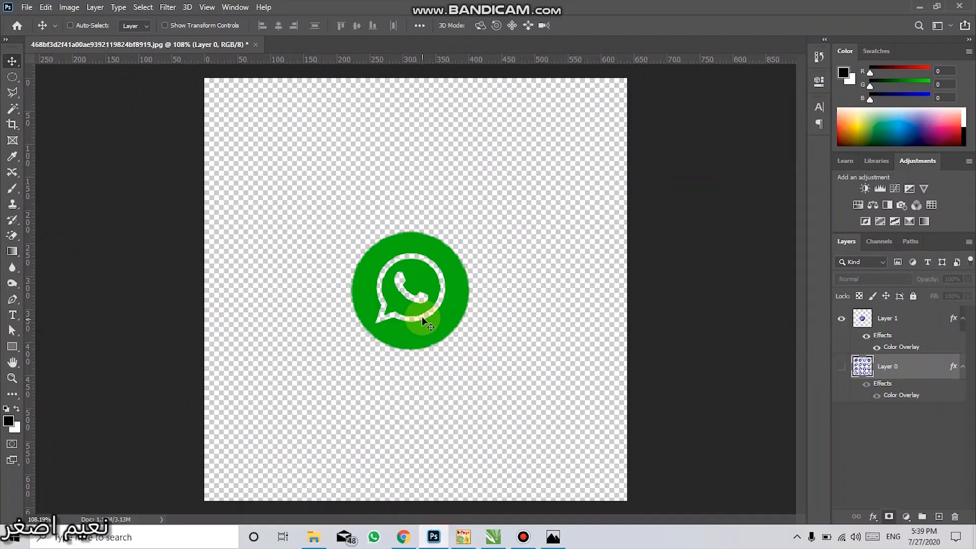
Delete the hidden icon grid on Layer 0 and close the icon document
key(Delete)
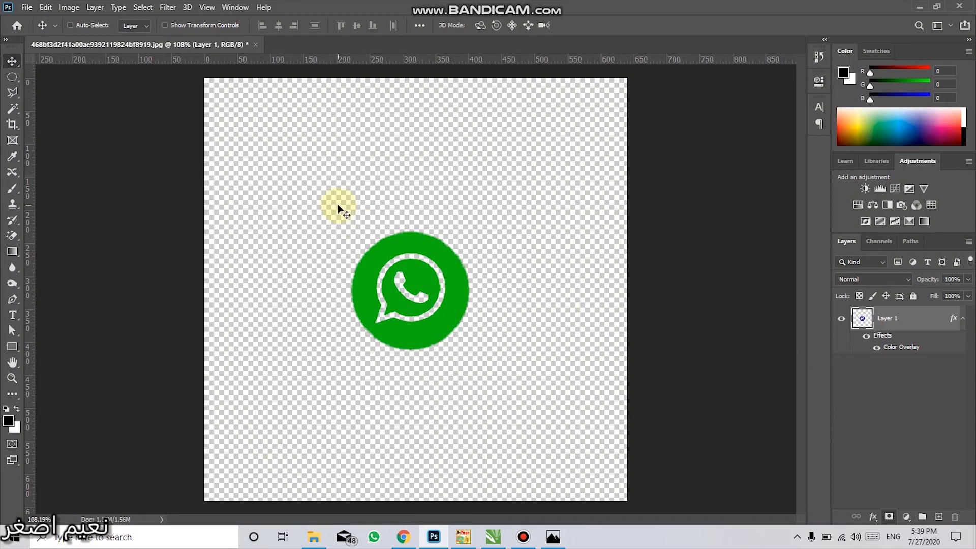
click(12, 235)
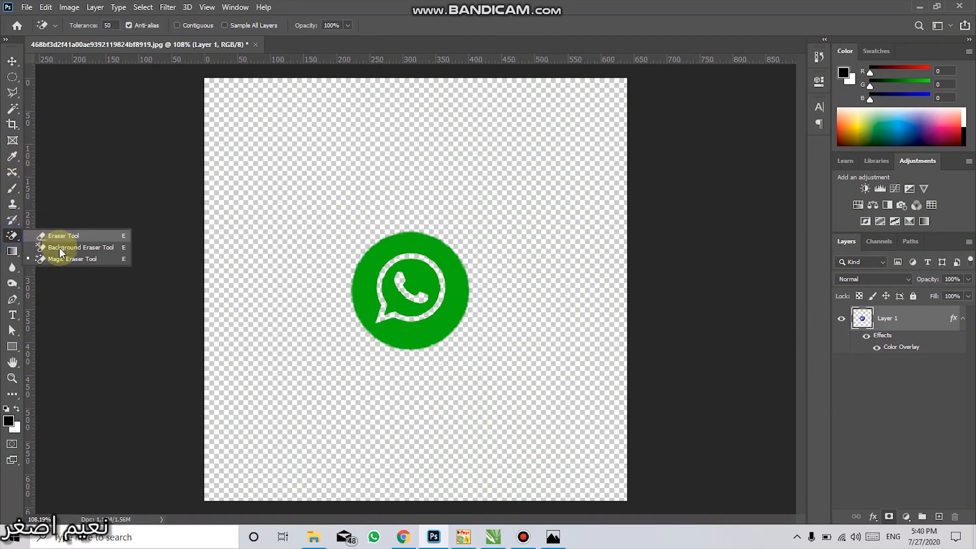
click(96, 247)
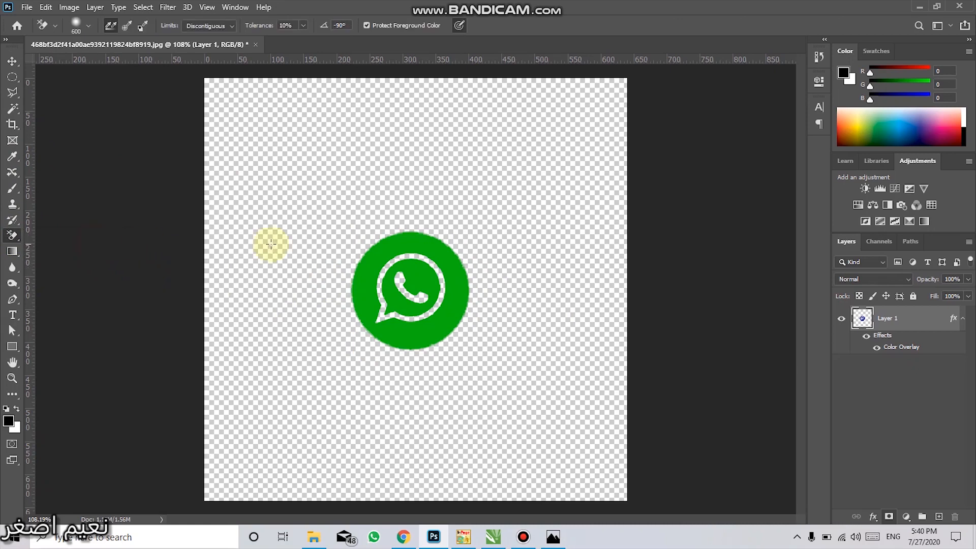
click(12, 61)
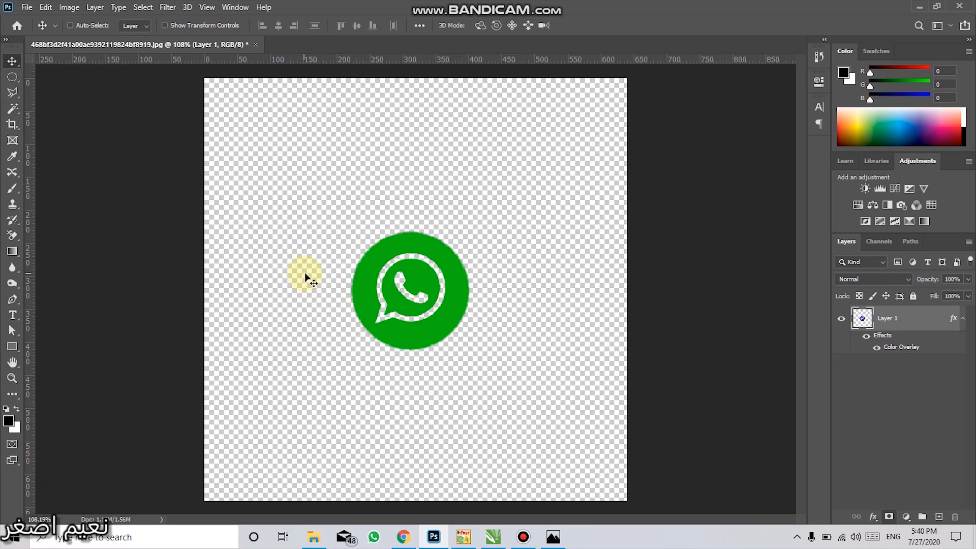
click(256, 44)
click(484, 211)
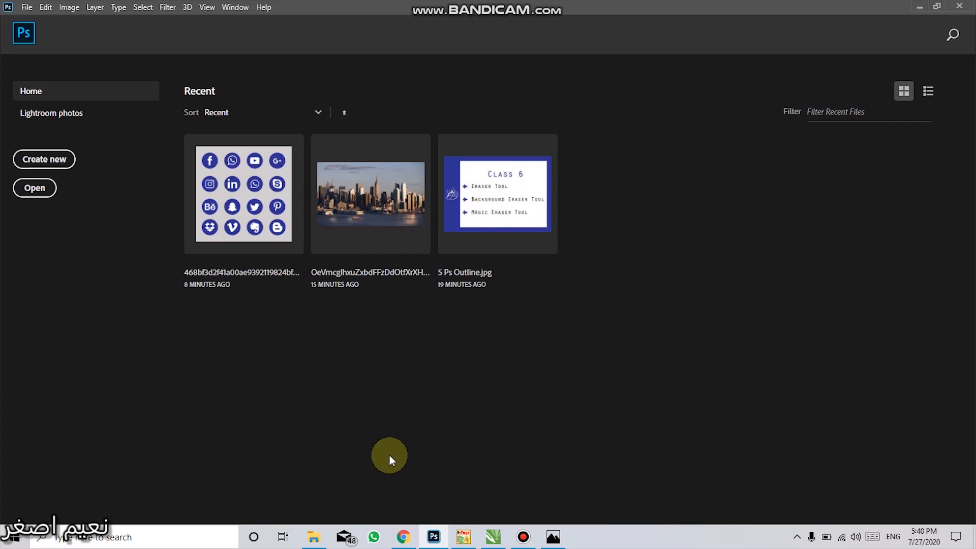
Open the city skyline photo from the 5 class folder in Photoshop and unlock its Background layer
click(313, 536)
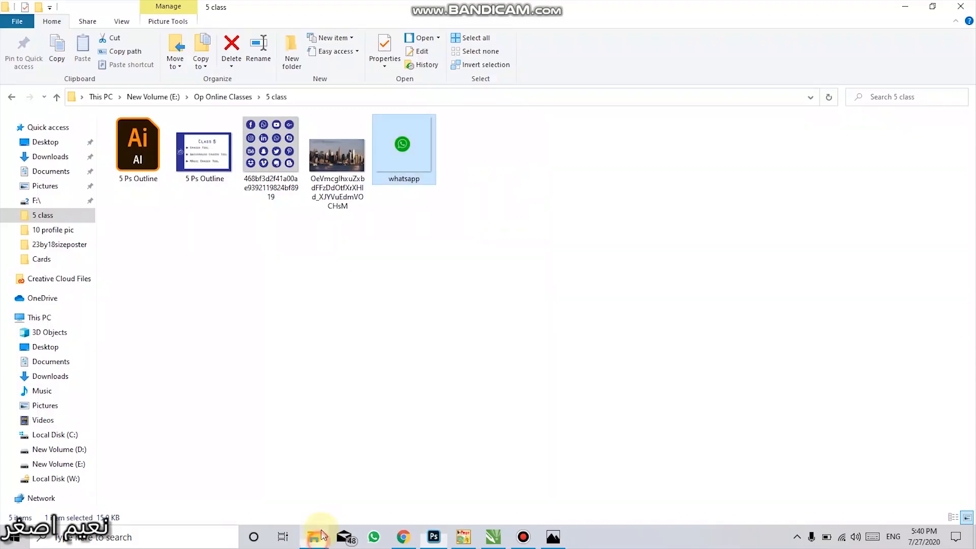
click(256, 275)
drag(339, 166, 401, 44)
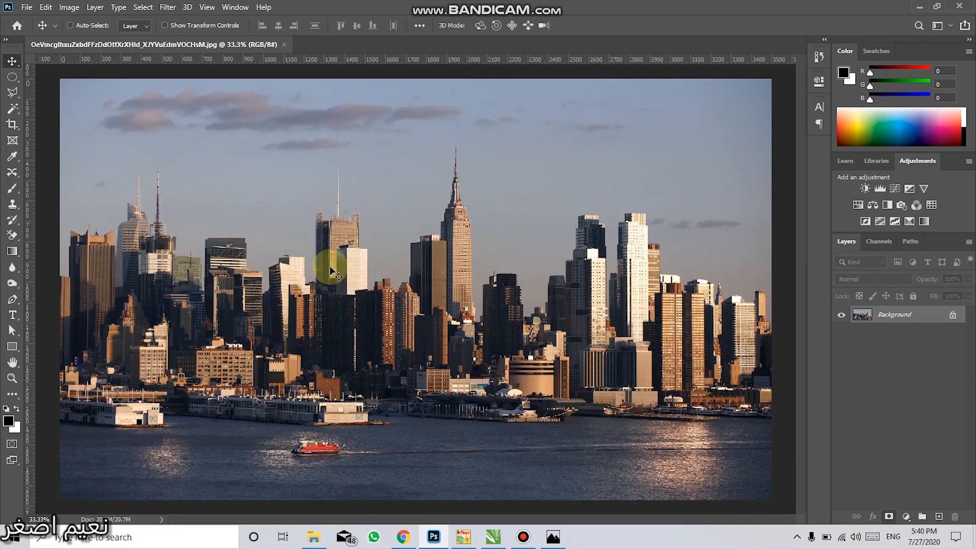
click(952, 314)
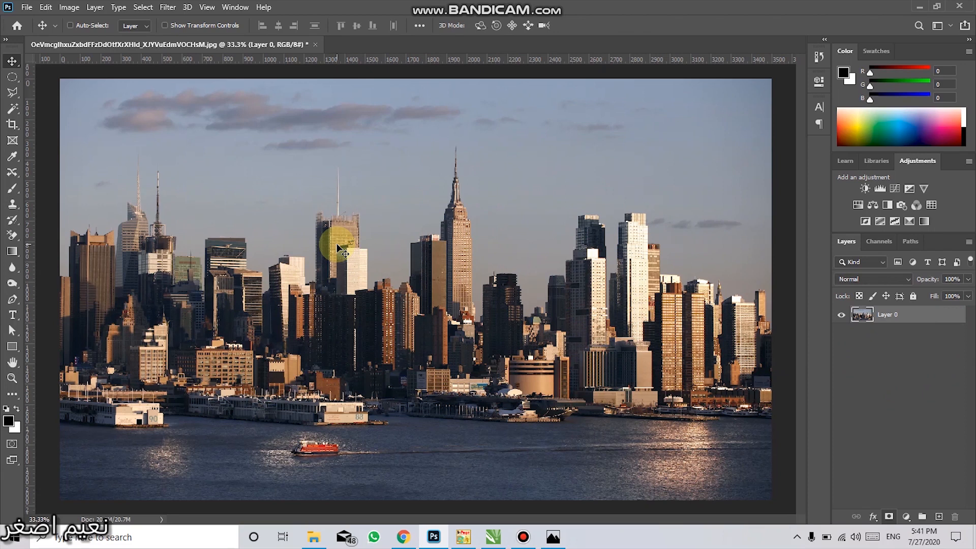
Select the Background Eraser Tool and set its brush size to 700 px
click(12, 235)
click(64, 235)
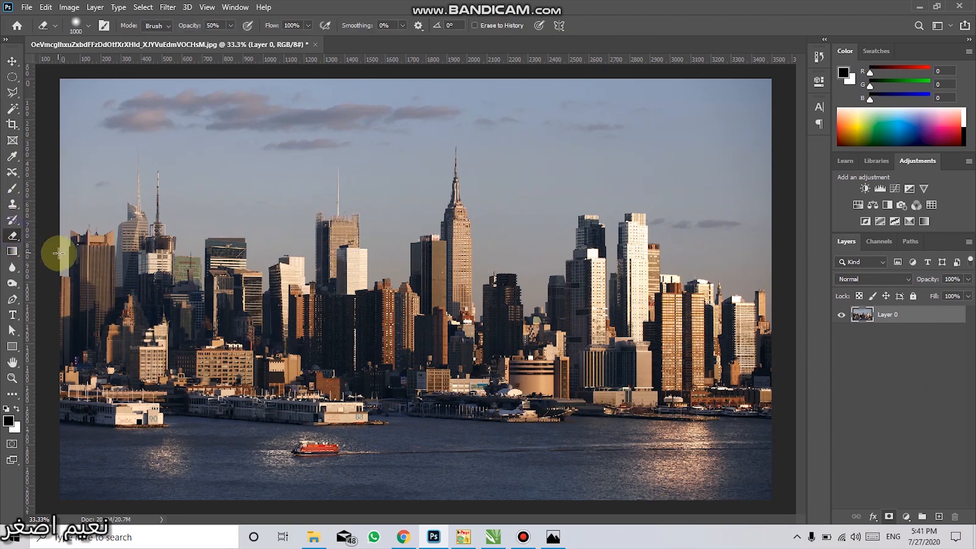
click(13, 235)
click(44, 248)
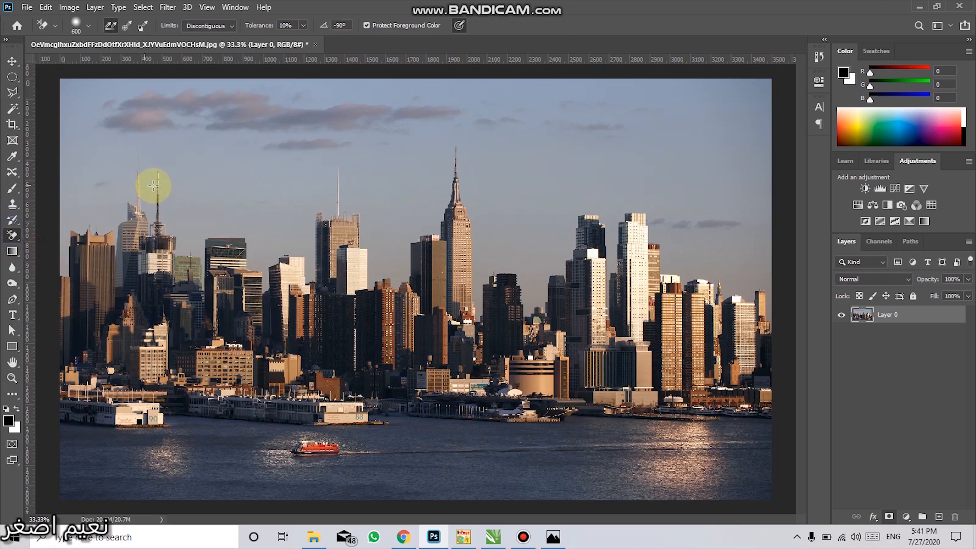
key(bracketright)
key(bracketright)
key(bracketright)
key(bracketright)
key(bracketright)
key(bracketright)
key(bracketright)
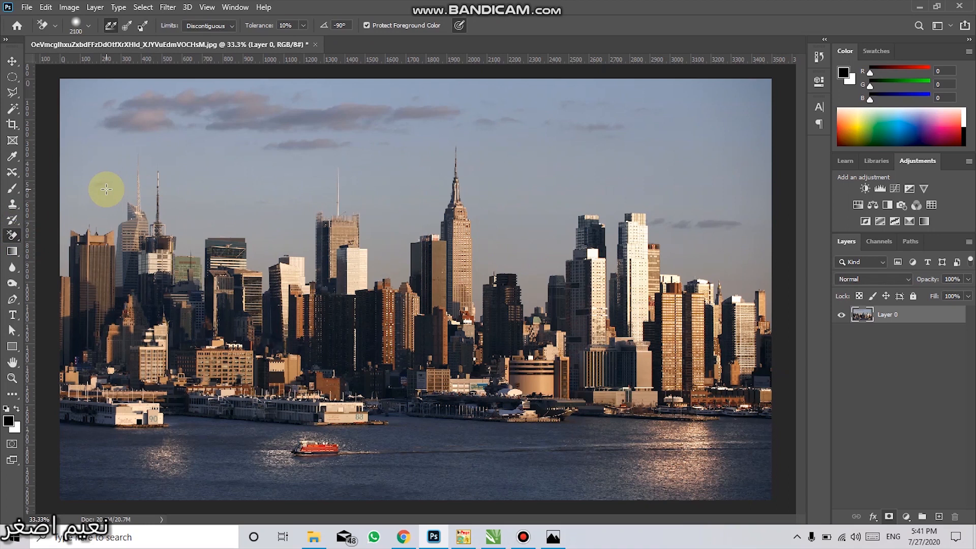
key(bracketleft)
key(bracketleft)
key(bracketleft)
key(bracketleft)
key(bracketleft)
key(bracketleft)
key(bracketleft)
key(bracketleft)
key(bracketleft)
key(bracketleft)
key(bracketleft)
key(Caps_Lock)
key(Caps_Lock)
click(78, 26)
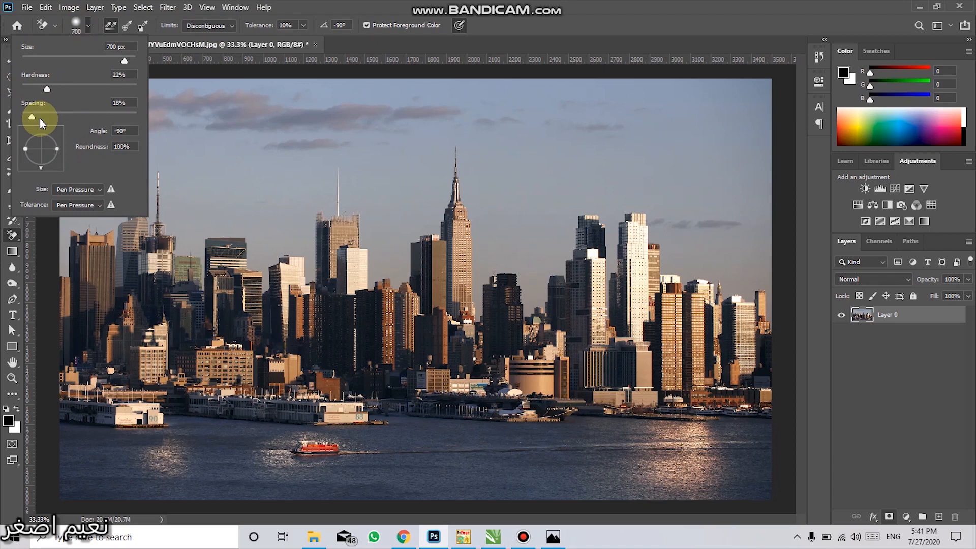
click(70, 26)
Set the Background Eraser's Limits to Contiguous and its Tolerance to 15%
click(213, 31)
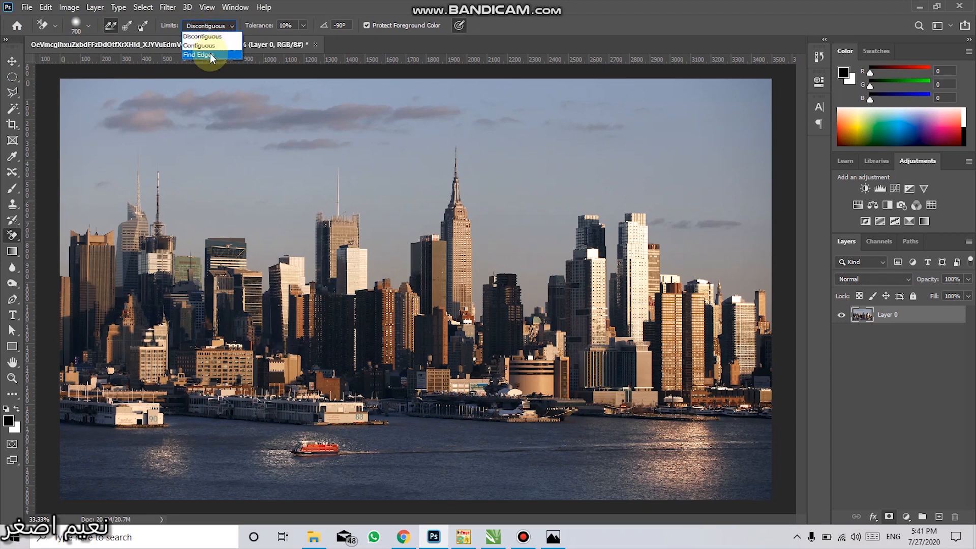
click(210, 46)
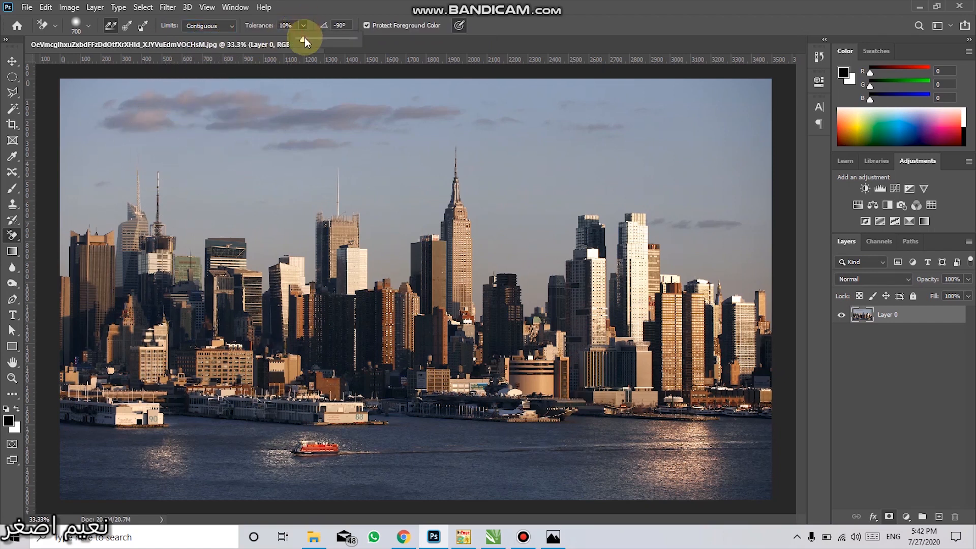
click(286, 26)
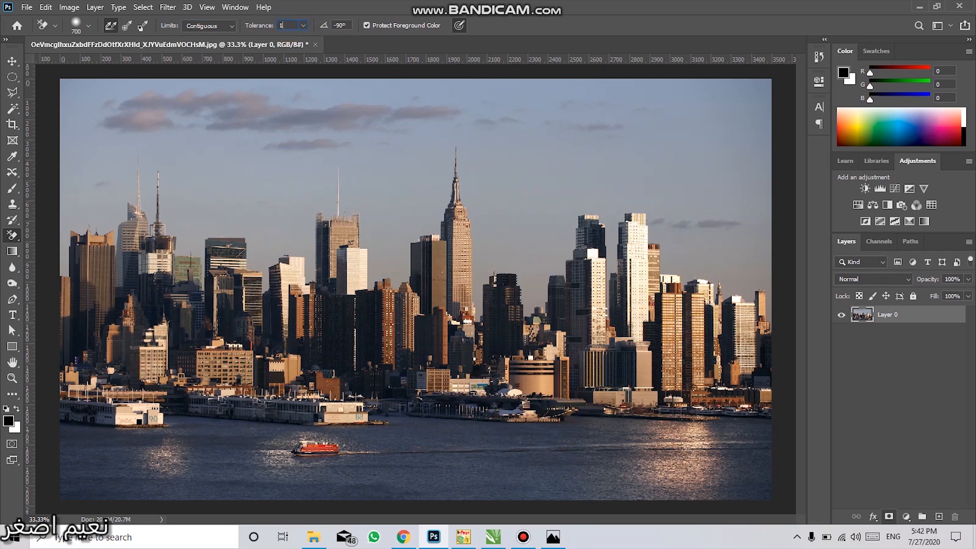
Erase the sky across the whole skyline photo with the Background Eraser, working around the buildings and spires
click(96, 122)
drag(96, 122, 89, 195)
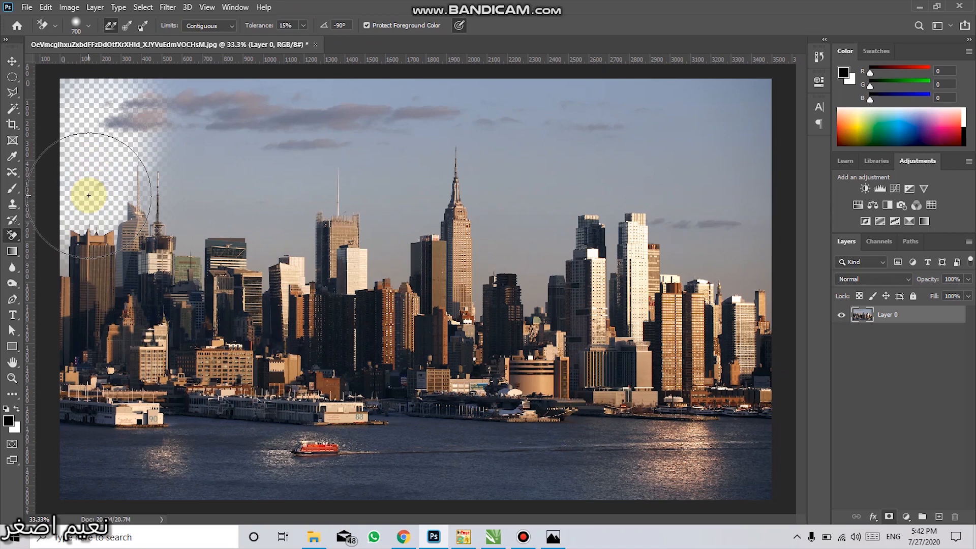
mouse_move(81, 195)
mouse_down()
mouse_move(63, 217)
mouse_move(100, 143)
mouse_move(111, 136)
mouse_move(102, 184)
mouse_move(123, 132)
mouse_up()
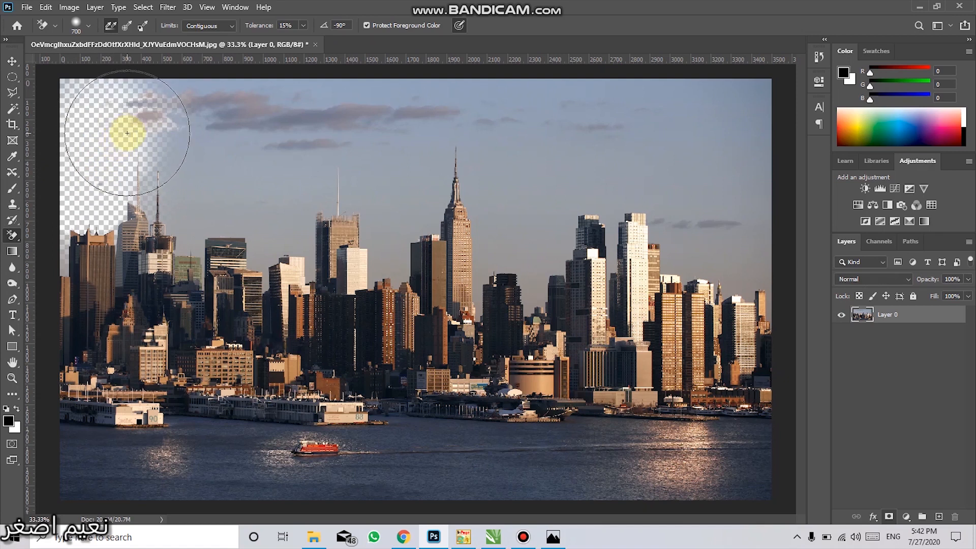
mouse_move(130, 133)
mouse_down()
mouse_move(185, 141)
mouse_move(144, 130)
mouse_move(142, 105)
mouse_move(122, 104)
mouse_move(194, 91)
mouse_move(203, 91)
mouse_move(133, 100)
mouse_move(383, 100)
mouse_move(346, 114)
mouse_move(223, 116)
mouse_move(214, 130)
mouse_move(146, 99)
mouse_move(103, 128)
mouse_move(74, 179)
mouse_move(63, 266)
mouse_move(143, 115)
mouse_move(122, 223)
mouse_move(84, 232)
mouse_move(162, 216)
mouse_move(140, 207)
mouse_move(157, 216)
mouse_move(145, 203)
mouse_move(168, 200)
mouse_move(225, 226)
mouse_move(200, 224)
mouse_move(266, 192)
mouse_move(224, 243)
mouse_up()
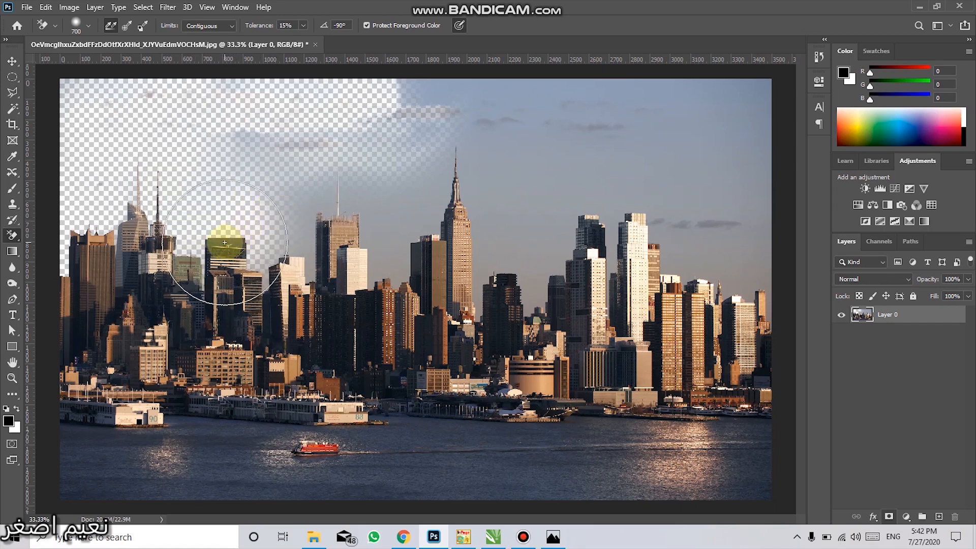
mouse_move(222, 244)
mouse_down()
mouse_move(238, 259)
mouse_move(211, 252)
mouse_move(231, 258)
mouse_move(246, 295)
mouse_move(287, 257)
mouse_move(283, 223)
mouse_move(278, 237)
mouse_move(239, 161)
mouse_move(298, 144)
mouse_move(365, 173)
mouse_move(354, 189)
mouse_move(325, 188)
mouse_move(389, 216)
mouse_move(396, 279)
mouse_move(372, 278)
mouse_move(432, 220)
mouse_move(429, 136)
mouse_move(440, 112)
mouse_move(382, 117)
mouse_move(503, 97)
mouse_move(445, 94)
mouse_move(497, 152)
mouse_move(492, 180)
mouse_move(463, 111)
mouse_up()
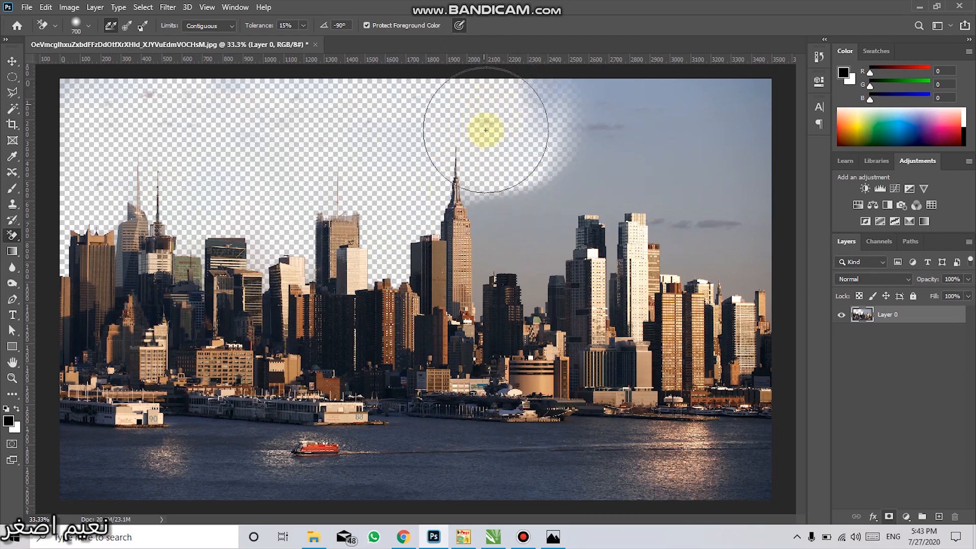
mouse_move(505, 192)
mouse_down()
mouse_move(509, 216)
mouse_move(477, 291)
mouse_move(536, 291)
mouse_move(555, 220)
mouse_move(585, 195)
mouse_move(598, 200)
mouse_move(563, 223)
mouse_move(573, 253)
mouse_move(609, 253)
mouse_move(612, 269)
mouse_move(610, 135)
mouse_move(528, 121)
mouse_move(520, 98)
mouse_move(564, 90)
mouse_move(546, 87)
mouse_move(656, 102)
mouse_up()
mouse_move(750, 130)
mouse_down()
mouse_move(734, 109)
mouse_move(749, 112)
mouse_move(707, 90)
mouse_move(646, 94)
mouse_move(698, 152)
mouse_move(669, 165)
mouse_move(677, 209)
mouse_move(667, 228)
mouse_move(722, 226)
mouse_move(736, 248)
mouse_move(756, 252)
mouse_move(748, 258)
mouse_move(700, 235)
mouse_move(670, 262)
mouse_move(653, 237)
mouse_move(704, 249)
mouse_move(778, 295)
mouse_move(750, 280)
mouse_move(715, 286)
mouse_move(716, 311)
mouse_move(696, 266)
mouse_move(674, 266)
mouse_move(666, 250)
mouse_move(547, 227)
mouse_move(513, 245)
mouse_move(501, 283)
mouse_move(476, 303)
mouse_move(377, 246)
mouse_up()
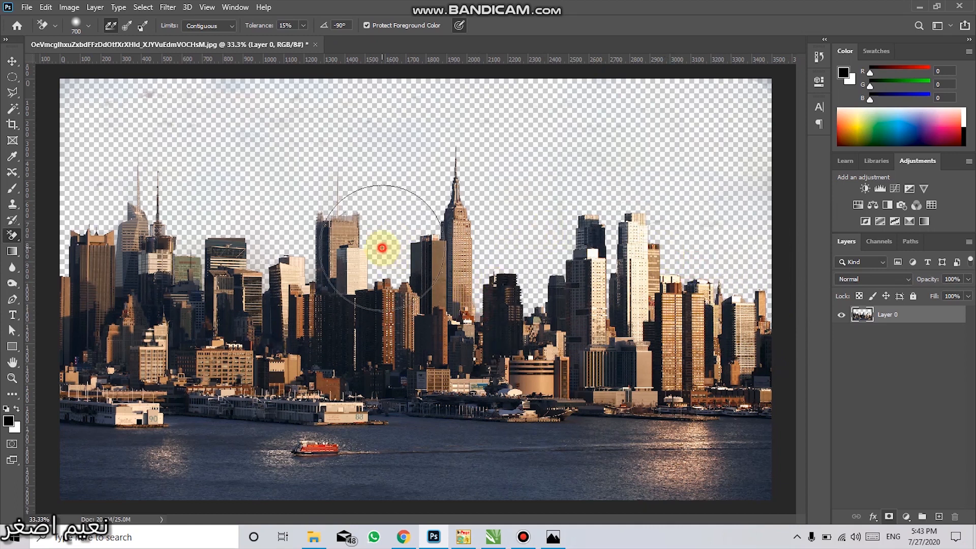
click(152, 93)
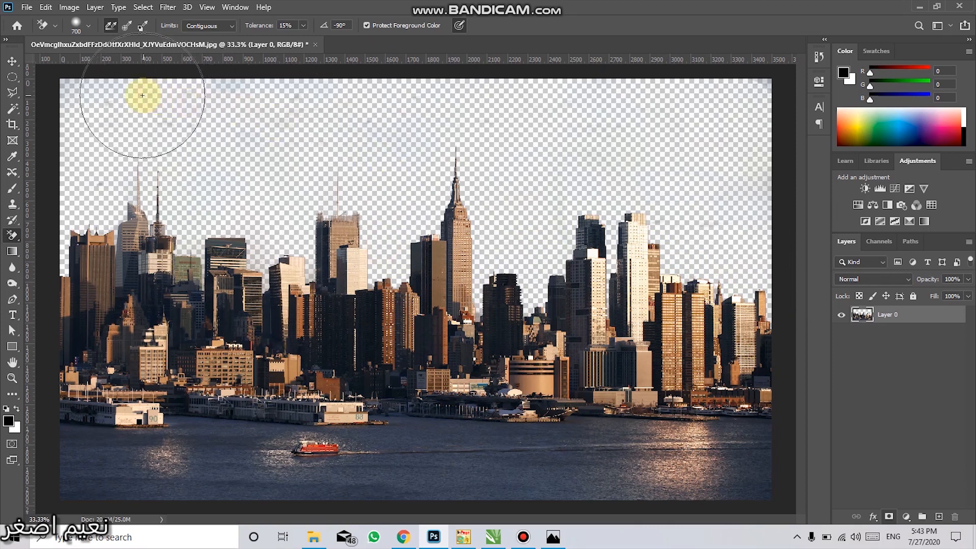
Add a new black-filled layer beneath the skyline on Layer 0
click(937, 515)
drag(869, 314, 869, 339)
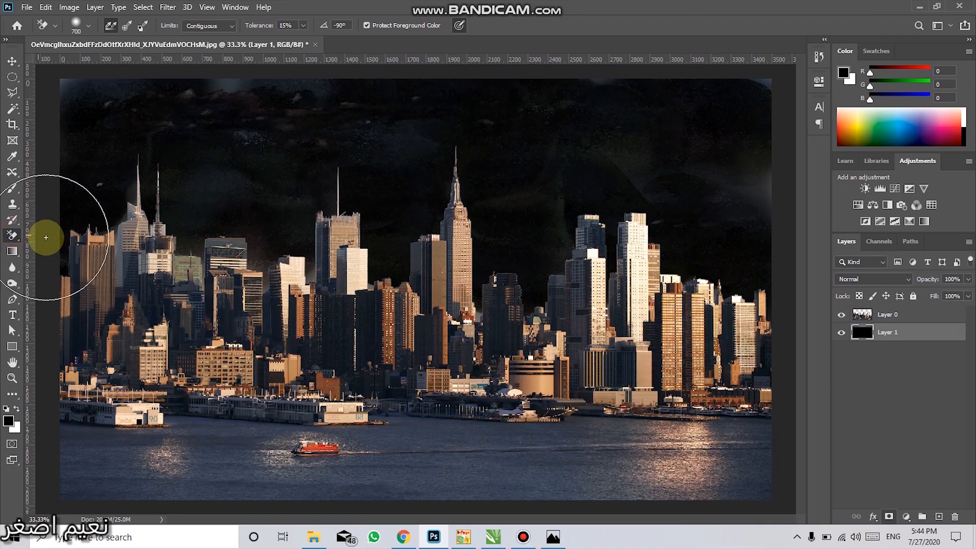
Switch to the regular Eraser Tool and reduce its brush size to 400 px
right_click(28, 243)
click(46, 235)
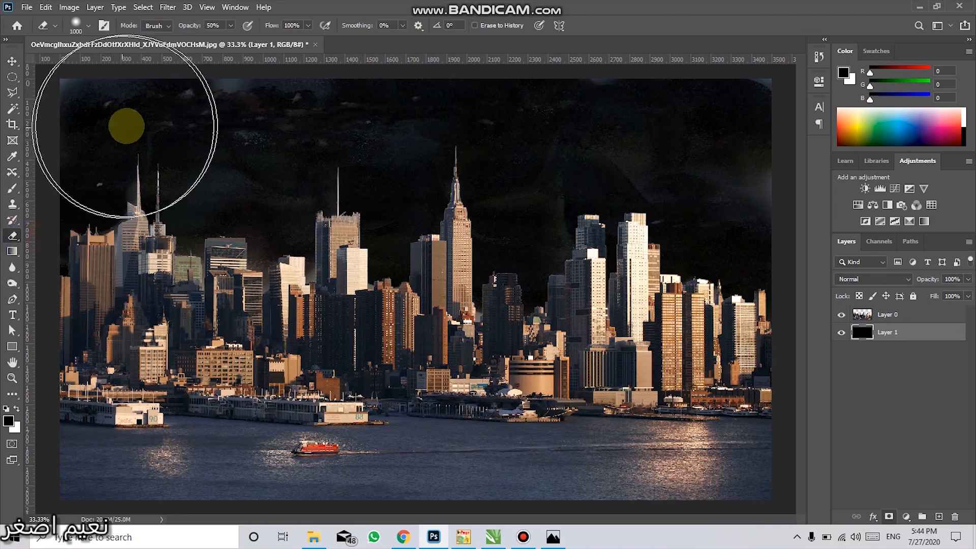
key(bracketleft)
key(bracketleft)
key(bracketleft)
key(bracketleft)
key(bracketleft)
key(bracketleft)
Undo the erasing stroke made on the black Layer 1 and select the skyline on Layer 0
mouse_move(107, 91)
mouse_down()
mouse_move(60, 110)
mouse_move(78, 83)
mouse_move(71, 108)
mouse_up()
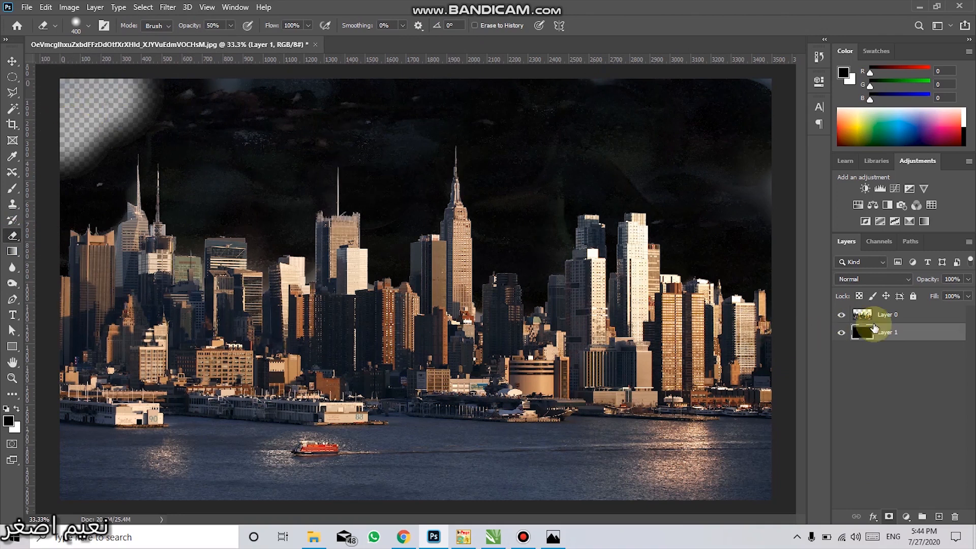
key(ctrl+z)
click(892, 319)
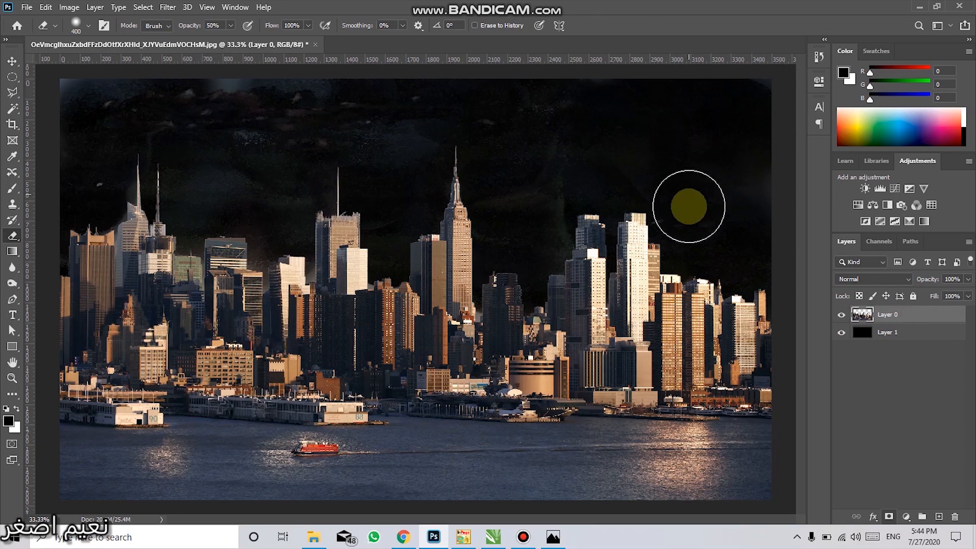
Load Layer 0's outline as a selection and subtract the stray patches in the upper-left sky with the Polygonal Lasso
mouse_move(692, 217)
mouse_down()
mouse_move(750, 226)
mouse_move(770, 244)
mouse_move(596, 156)
mouse_move(555, 178)
mouse_move(579, 115)
mouse_move(536, 115)
mouse_up()
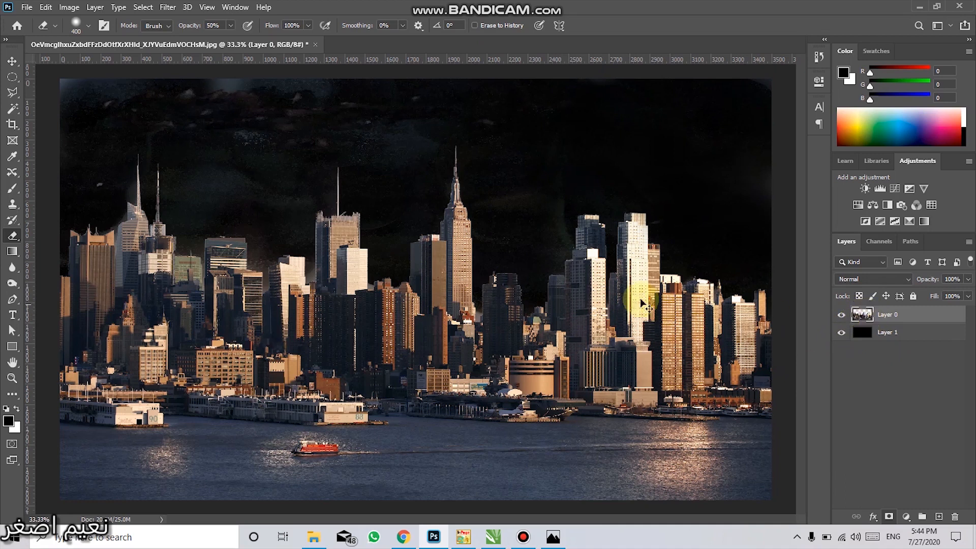
ctrl+click(859, 314)
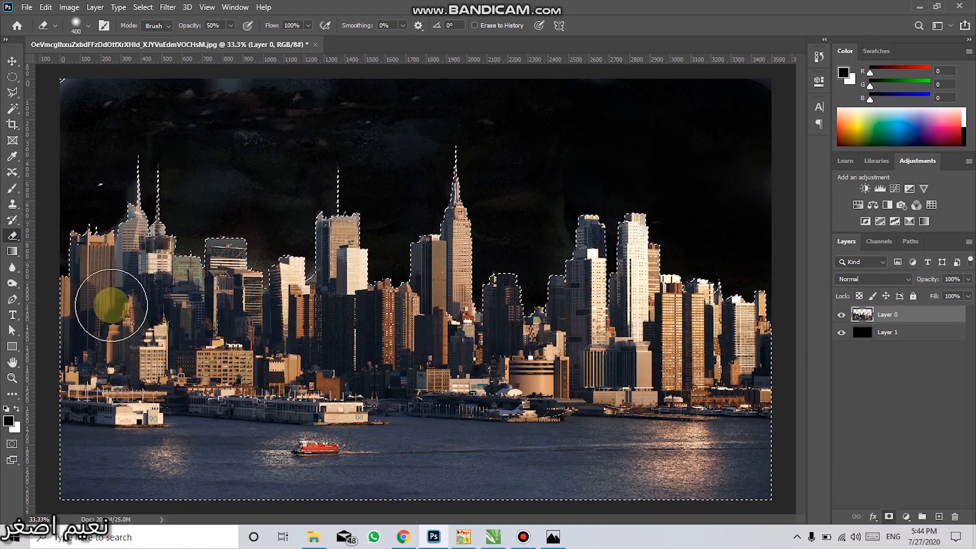
key(l)
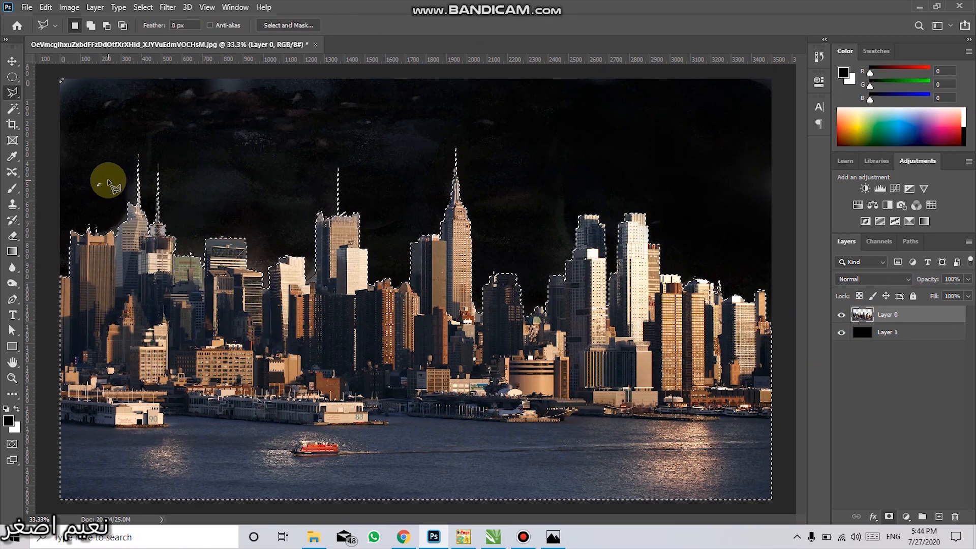
key(alt)
click(104, 171)
click(87, 171)
click(88, 212)
click(62, 102)
click(71, 75)
click(58, 70)
click(47, 84)
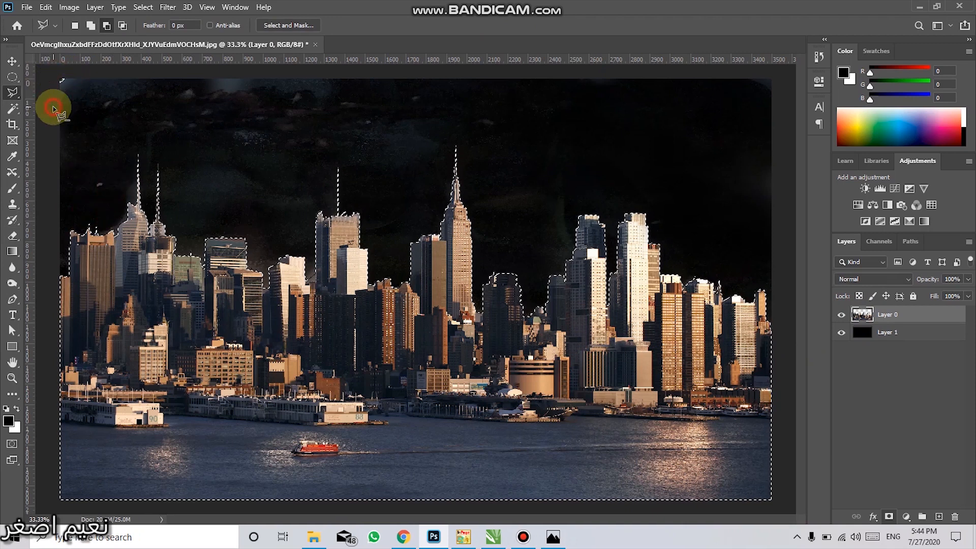
click(55, 109)
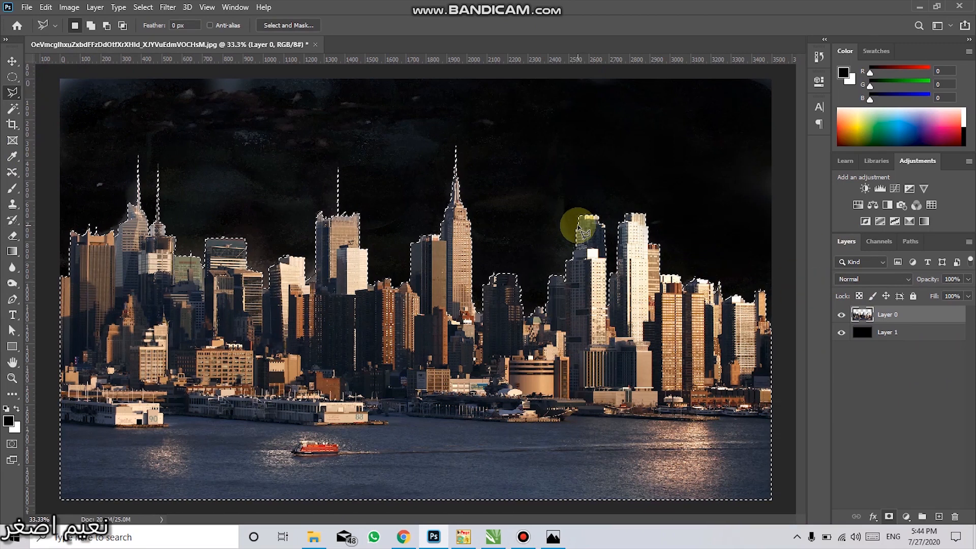
Invert the selection, erase the leftover sky haze above the skyline with the Eraser Tool, and deselect
key(ctrl+d)
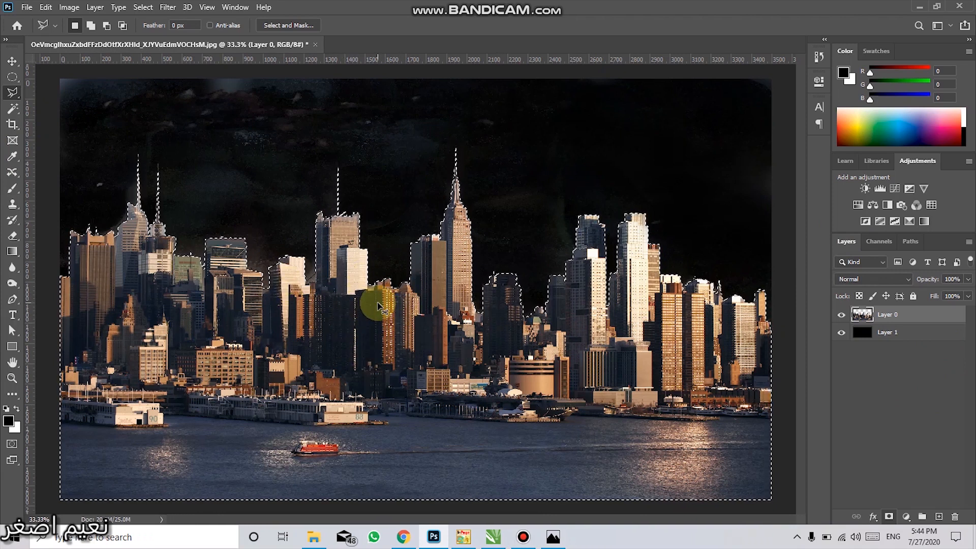
key(ctrl+shift+i)
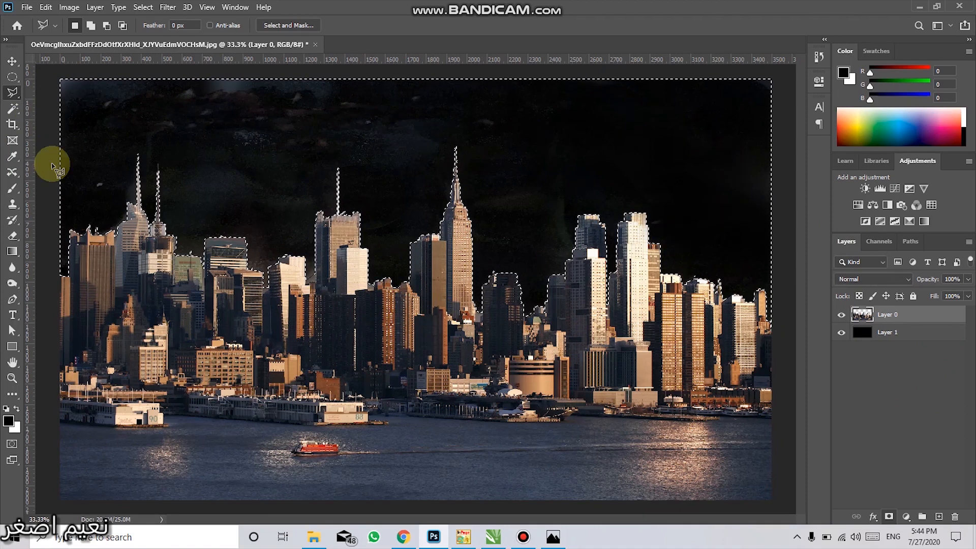
key(e)
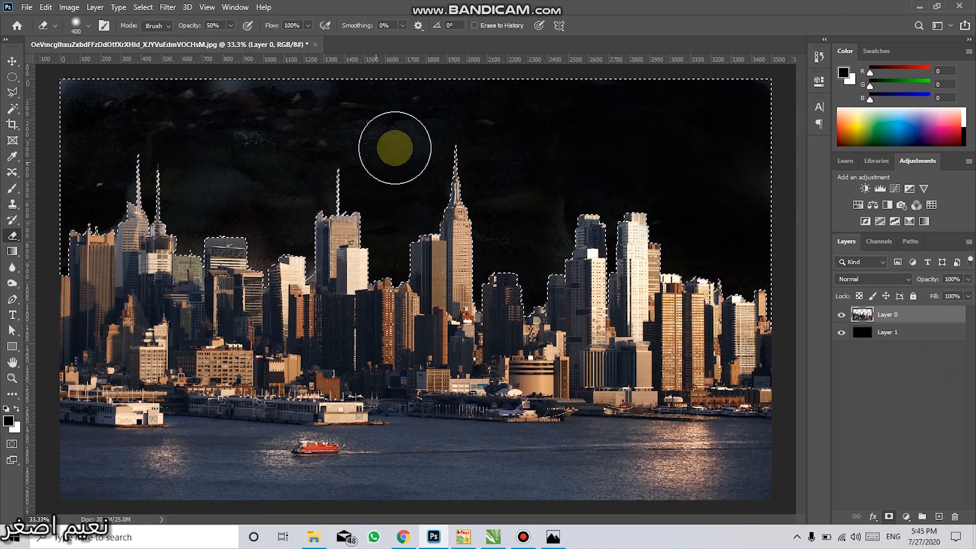
mouse_move(473, 131)
mouse_down()
mouse_move(349, 168)
mouse_move(442, 143)
mouse_move(311, 196)
mouse_move(616, 234)
mouse_move(344, 250)
mouse_move(26, 112)
mouse_move(237, 157)
mouse_move(363, 127)
mouse_move(444, 320)
mouse_move(458, 326)
mouse_move(547, 242)
mouse_up()
key(ctrl+d)
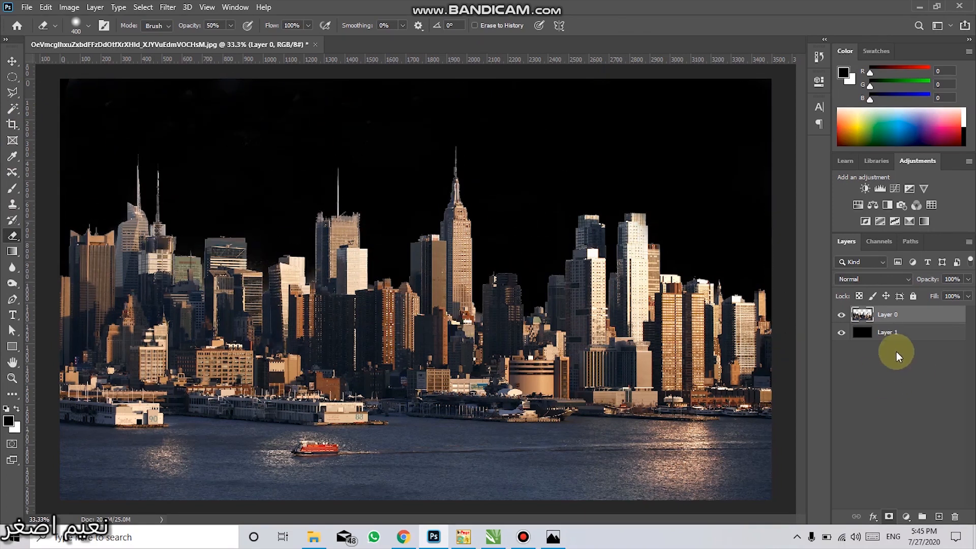
Compare the skyline with and without the black Layer 1, leaving that layer hidden
click(840, 333)
click(838, 333)
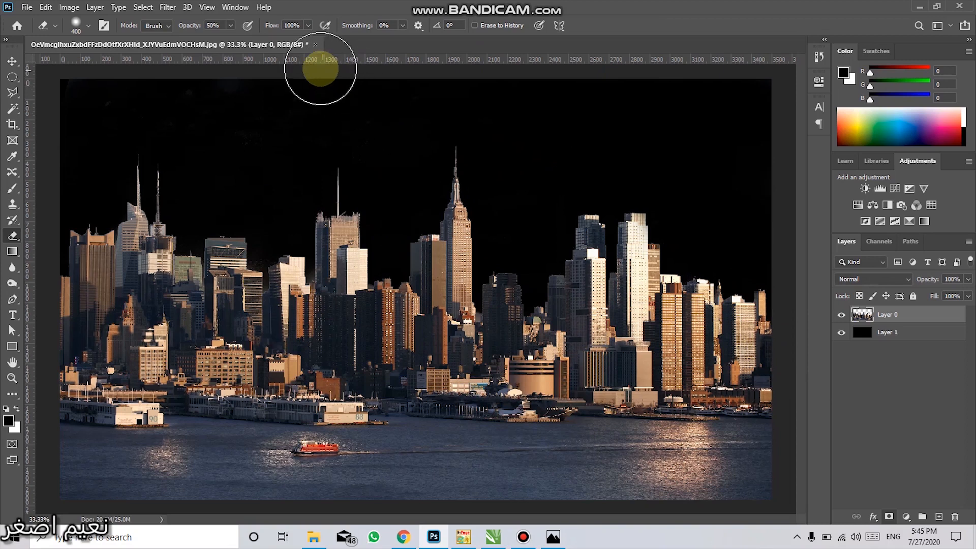
click(841, 332)
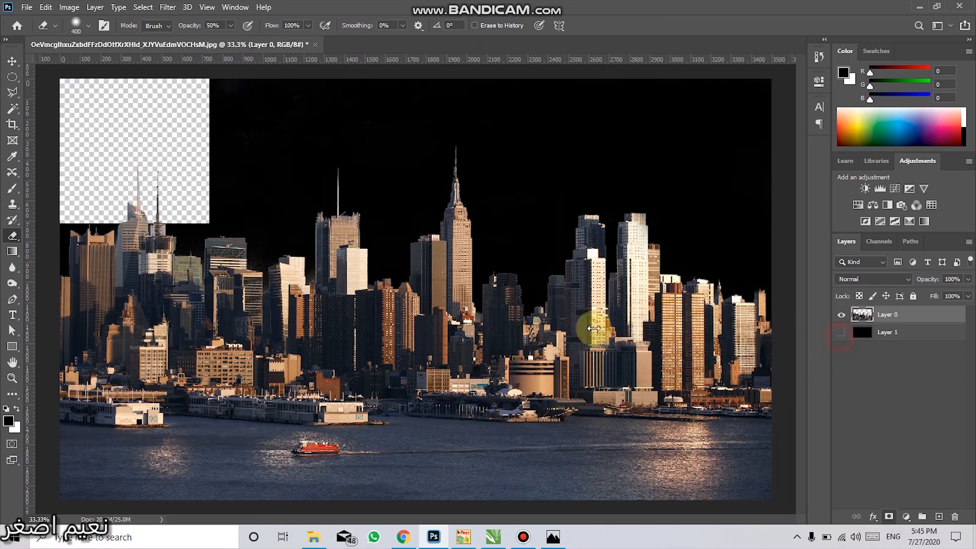
Duplicate Layer 0, flip the copy vertically, and shift it partway down the canvas
click(12, 61)
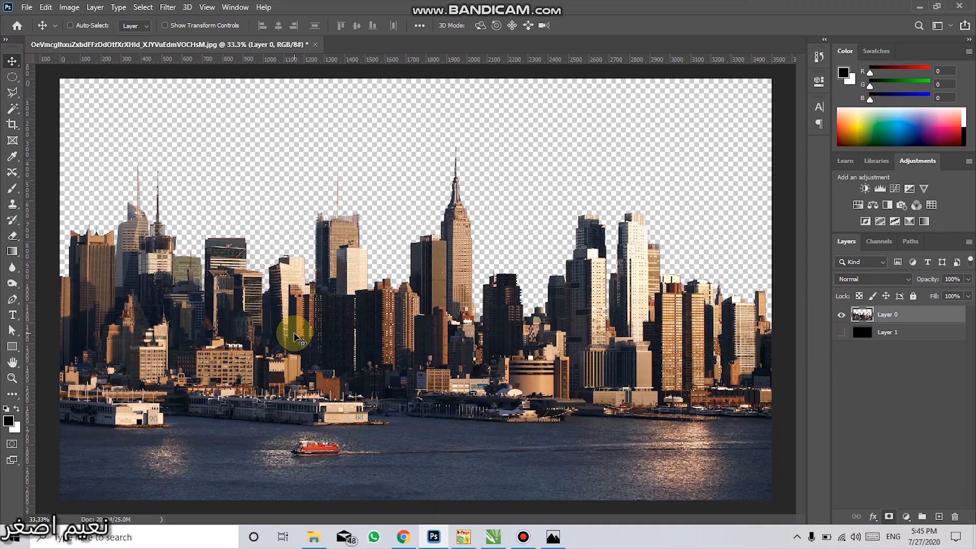
key(j)
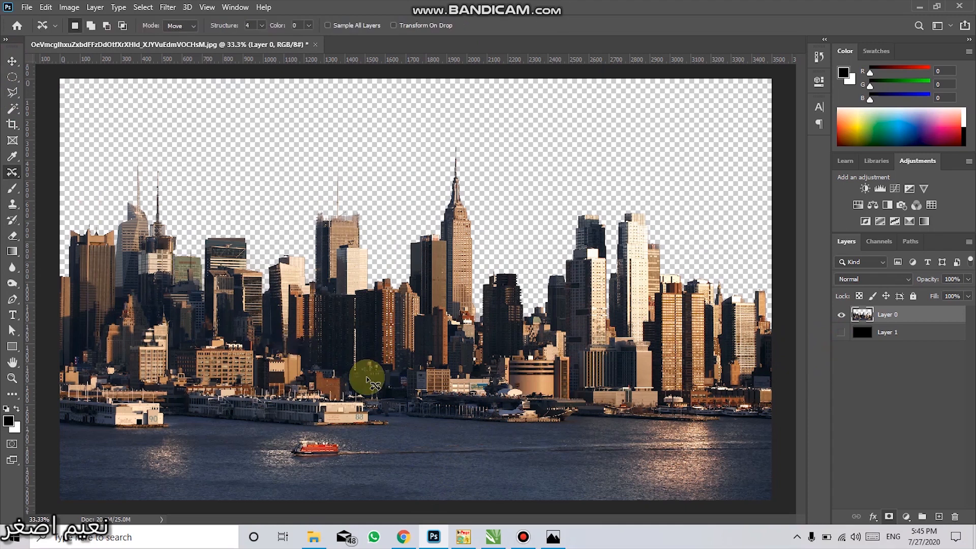
key(ctrl+j)
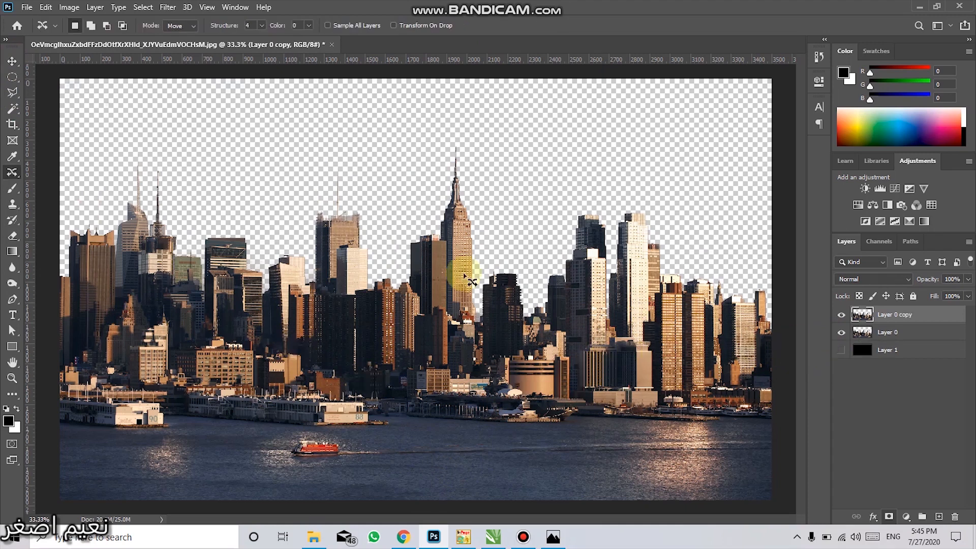
key(ctrl+t)
right_click(456, 272)
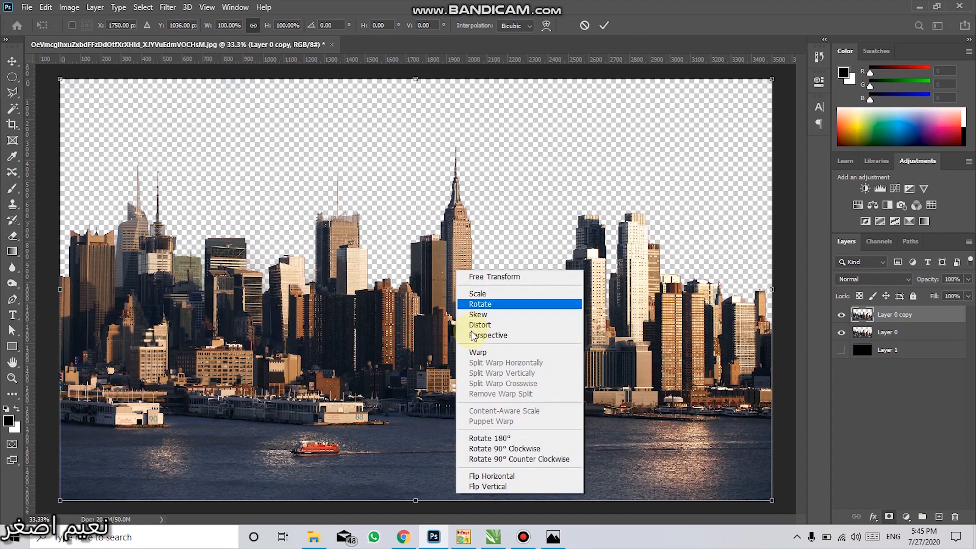
click(483, 486)
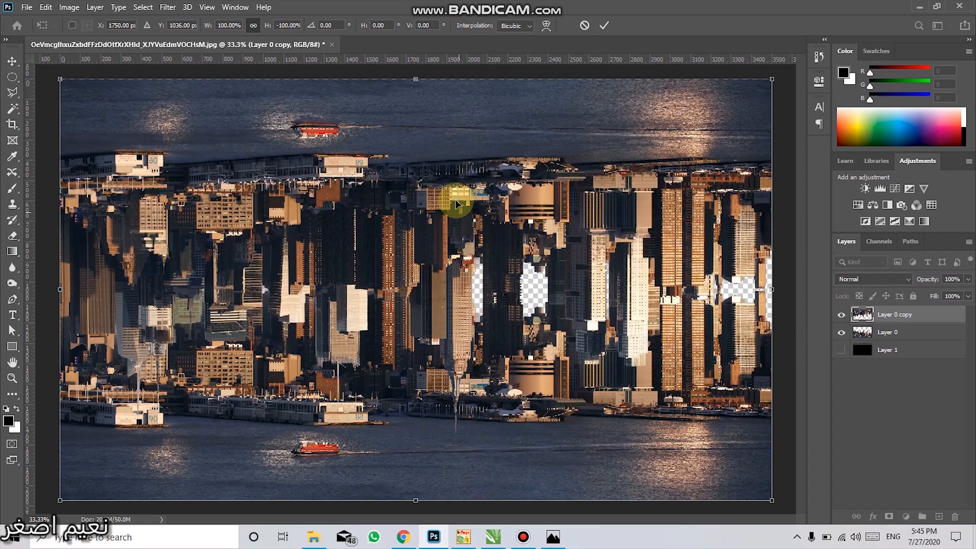
mouse_move(454, 263)
mouse_down()
mouse_move(453, 377)
mouse_move(459, 263)
mouse_up()
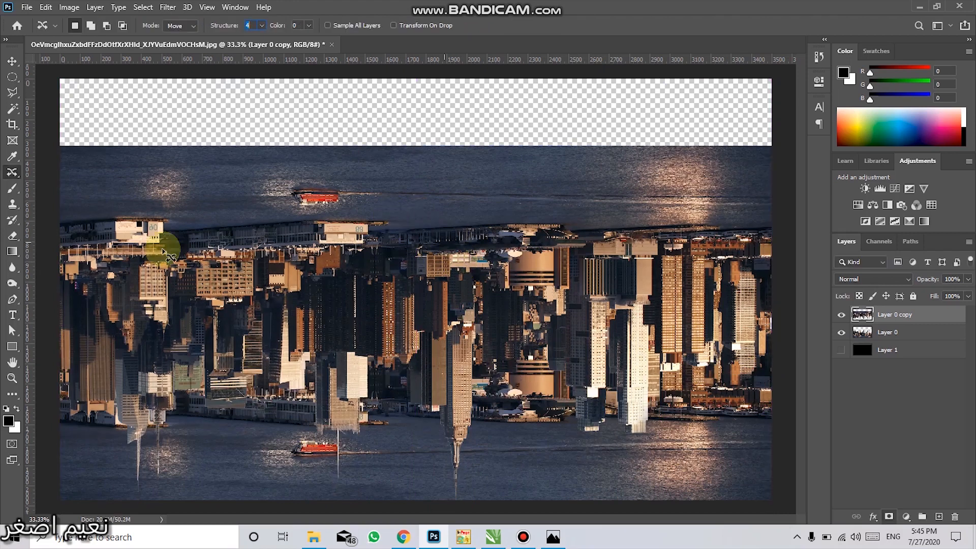
Erase the water above the flipped buildings on the Layer 0 copy with the Background Eraser
click(12, 235)
click(56, 249)
mouse_move(168, 173)
mouse_down()
mouse_move(266, 178)
mouse_move(143, 178)
mouse_move(87, 170)
mouse_move(83, 159)
mouse_move(176, 172)
mouse_move(171, 184)
mouse_move(165, 175)
mouse_move(303, 180)
mouse_move(302, 191)
mouse_move(344, 196)
mouse_move(489, 187)
mouse_move(474, 183)
mouse_move(756, 181)
mouse_move(635, 189)
mouse_move(683, 172)
mouse_move(684, 198)
mouse_move(690, 172)
mouse_up()
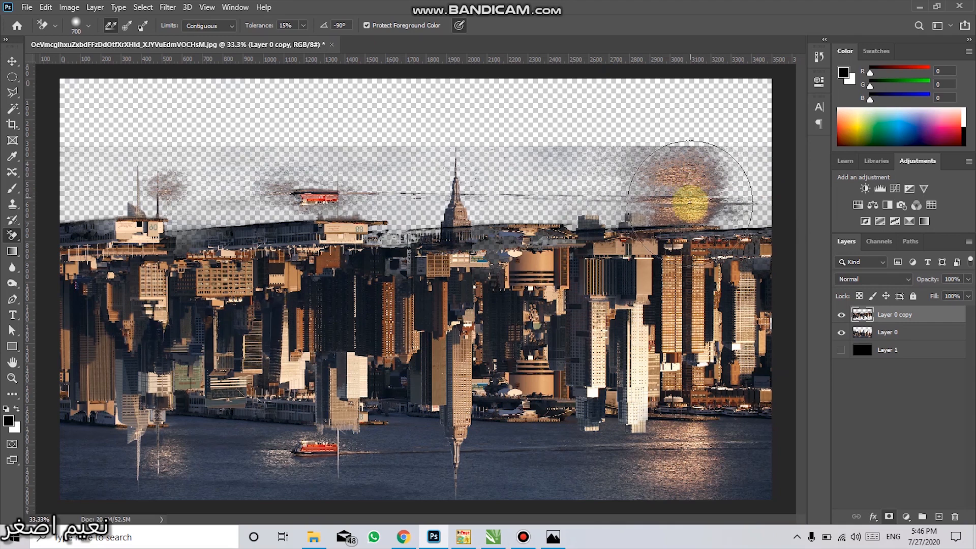
click(12, 61)
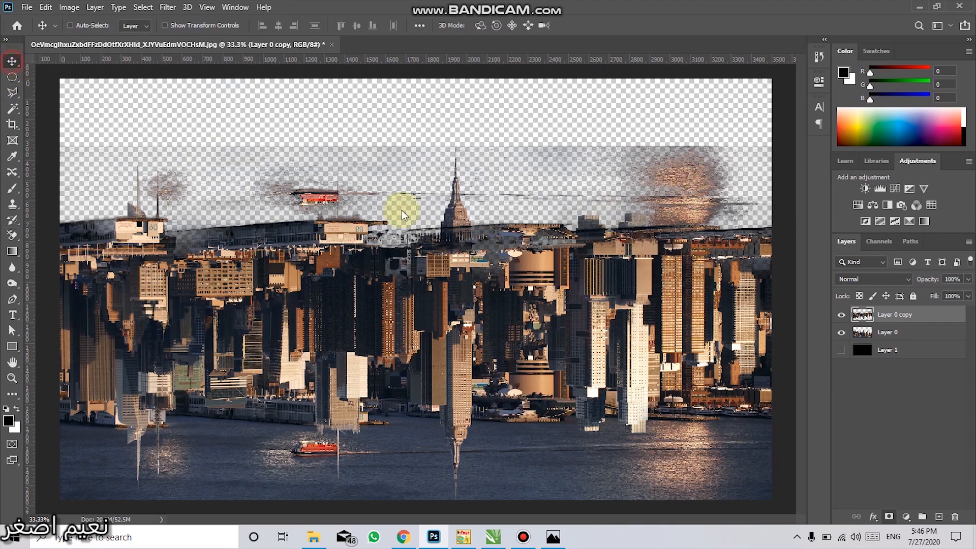
key(e)
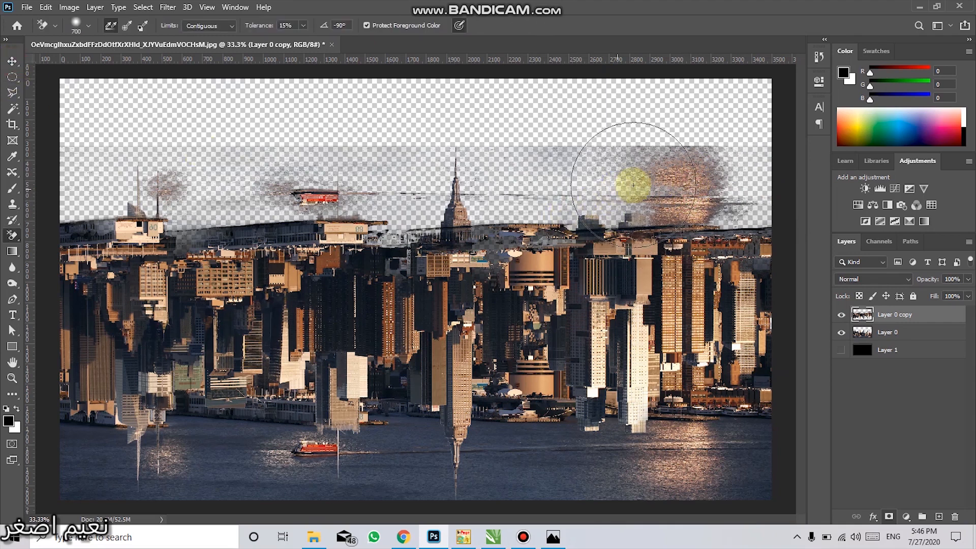
click(555, 126)
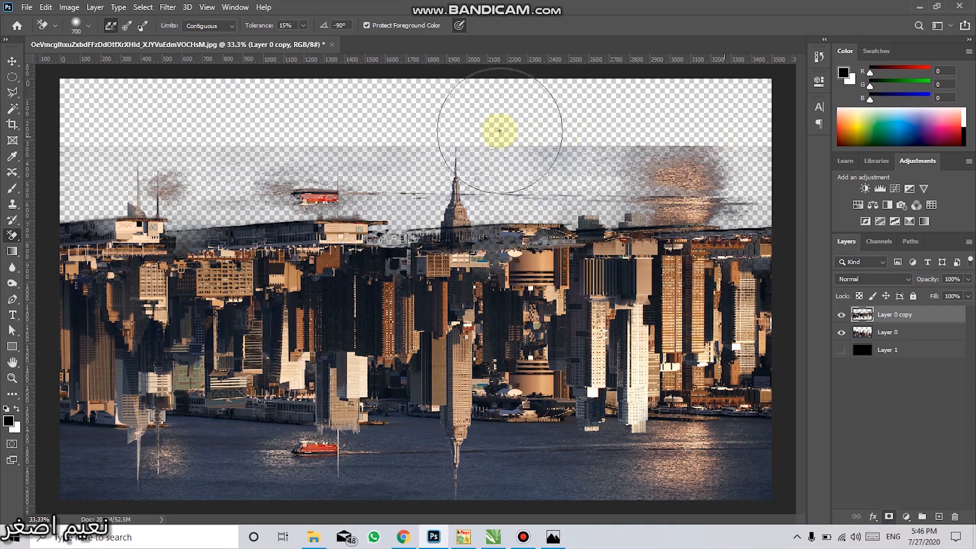
Erase the remaining water and boat traces from the flipped copy with the regular Eraser Tool, raising its opacity to 100%
right_click(12, 235)
click(53, 234)
mouse_move(81, 138)
mouse_down()
mouse_move(342, 157)
mouse_move(39, 153)
mouse_move(544, 159)
mouse_move(199, 185)
mouse_move(752, 185)
mouse_move(566, 159)
mouse_move(654, 153)
mouse_move(165, 125)
mouse_up()
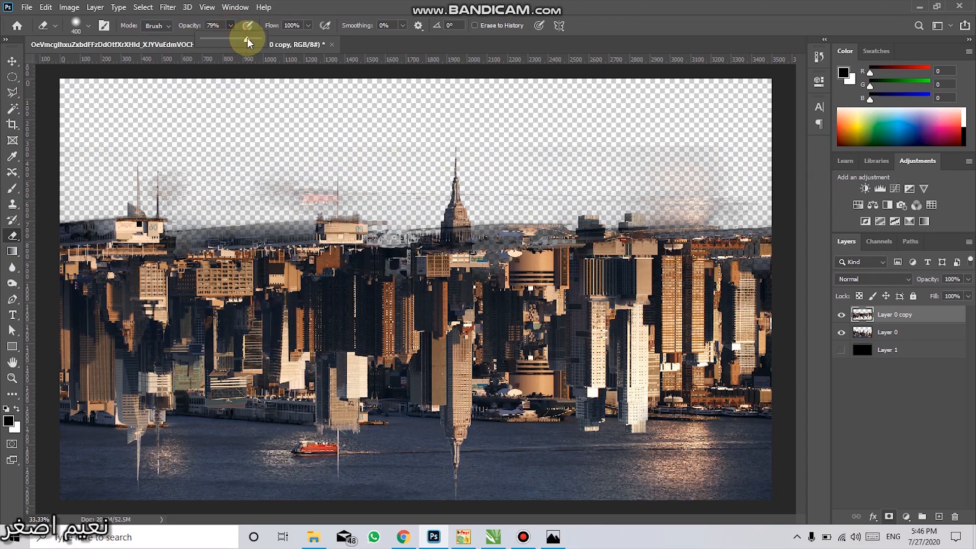
drag(247, 38, 271, 41)
mouse_move(628, 157)
mouse_down()
mouse_move(719, 165)
mouse_move(734, 179)
mouse_move(603, 169)
mouse_up()
mouse_move(366, 176)
mouse_down()
mouse_move(439, 177)
mouse_move(39, 180)
mouse_move(378, 193)
mouse_move(239, 186)
mouse_up()
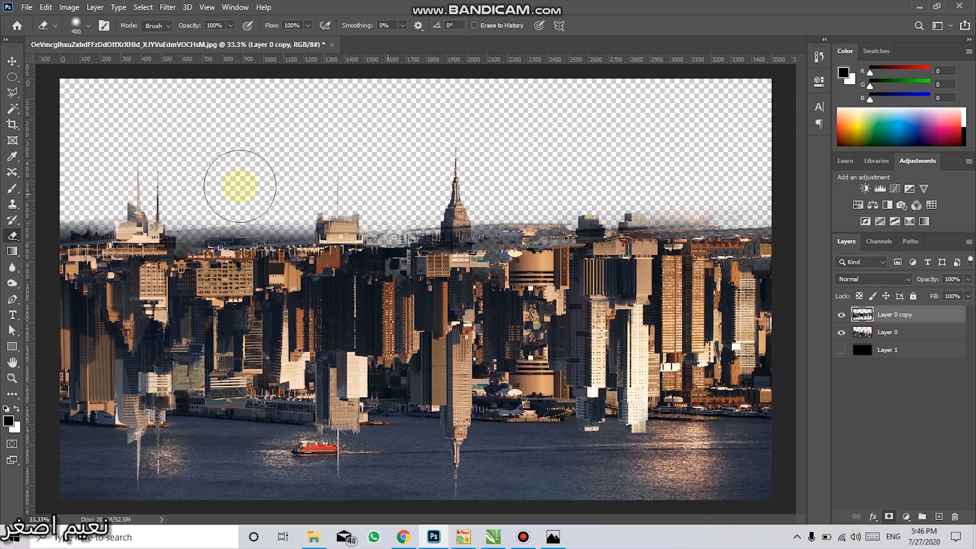
drag(727, 186, 567, 194)
Move the flipped skyline copy down over the water so it mirrors the buildings below the shoreline
click(4, 61)
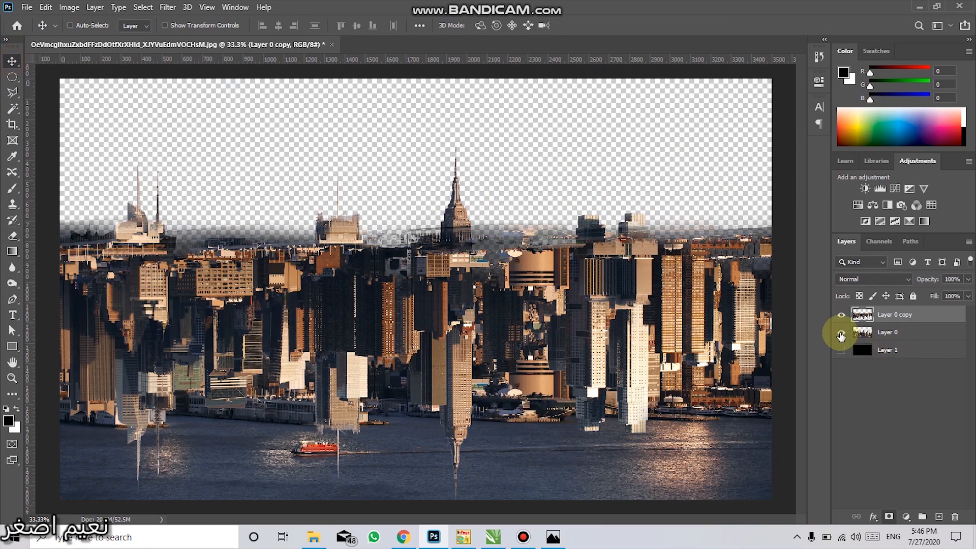
click(841, 334)
click(841, 334)
drag(435, 298, 436, 496)
Set the opacity of the Layer 0 copy reflection to 15%
click(967, 281)
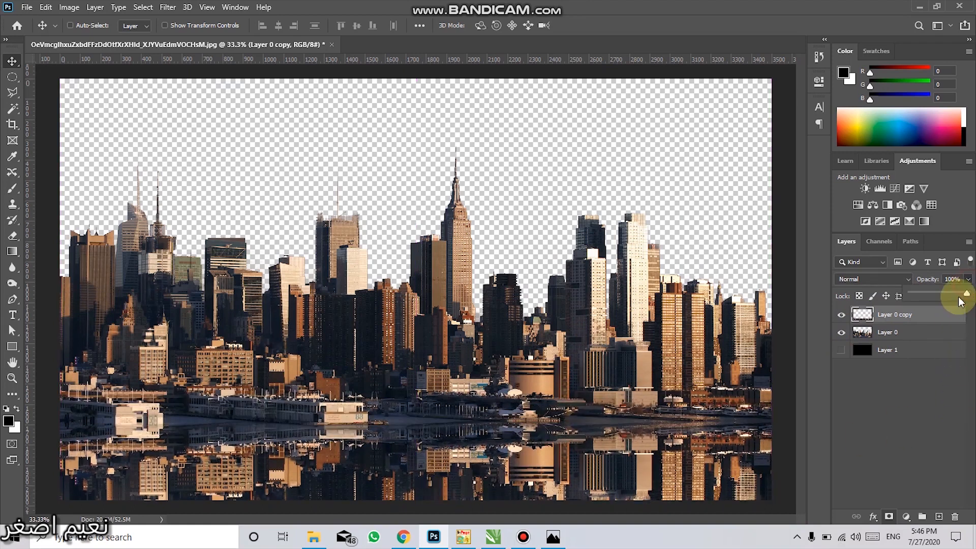
drag(933, 295, 926, 295)
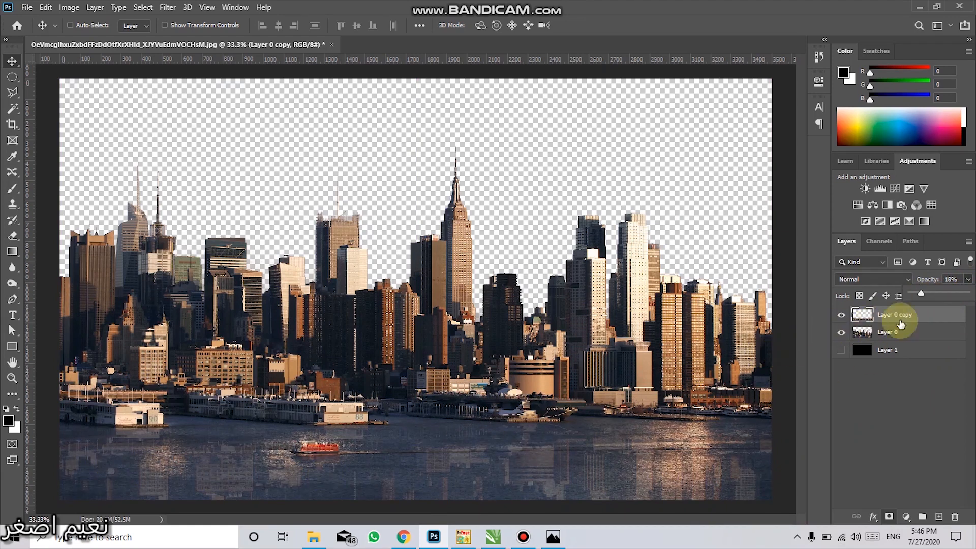
click(949, 278)
text(20)
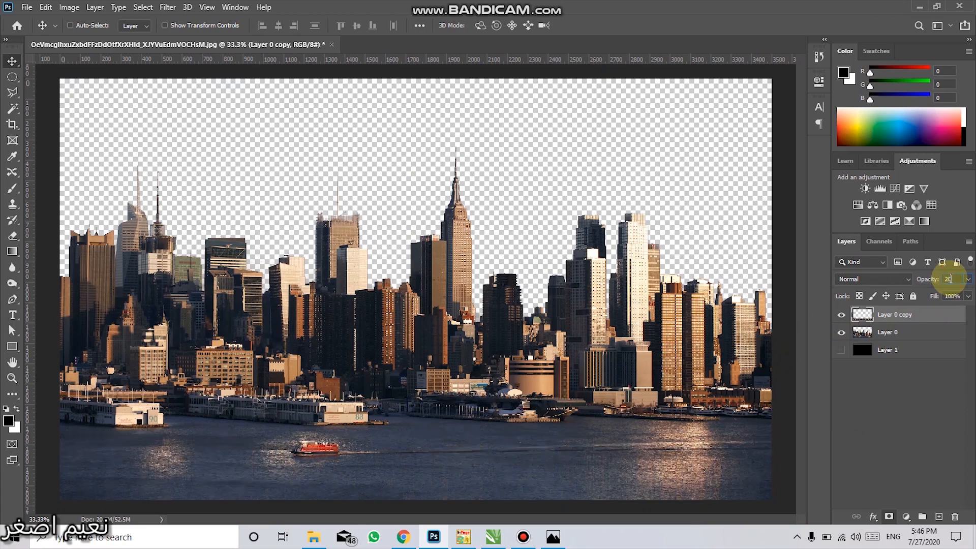
click(950, 279)
text(15)
key(Return)
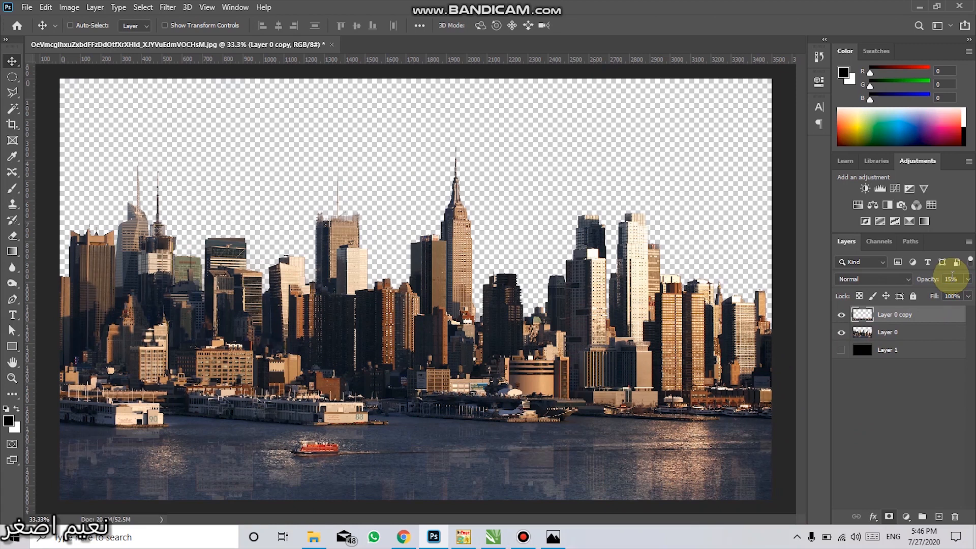
Compare the skyline with and without the Layer 0 copy reflection, and show the black Layer 1 behind it
key(ctrl+shift+s)
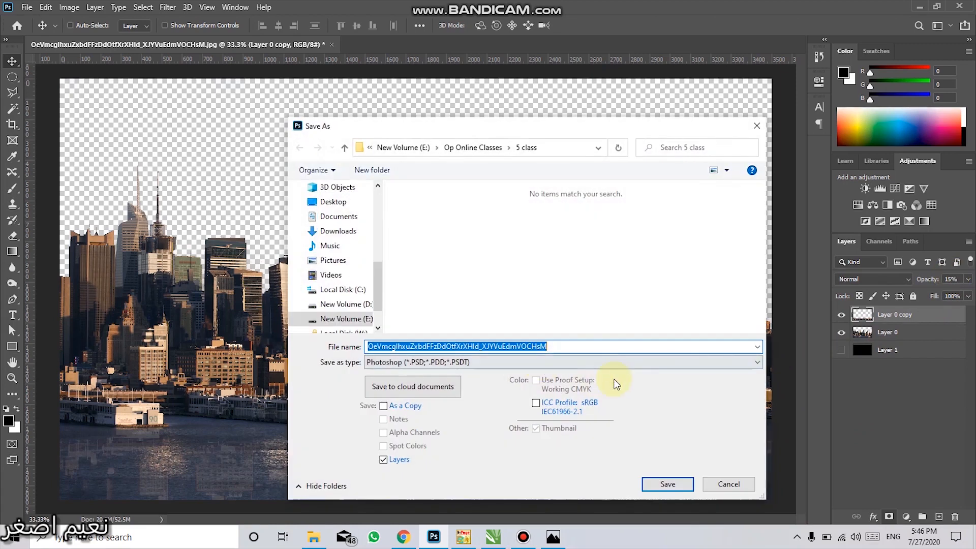
click(737, 488)
click(841, 318)
click(841, 318)
click(842, 318)
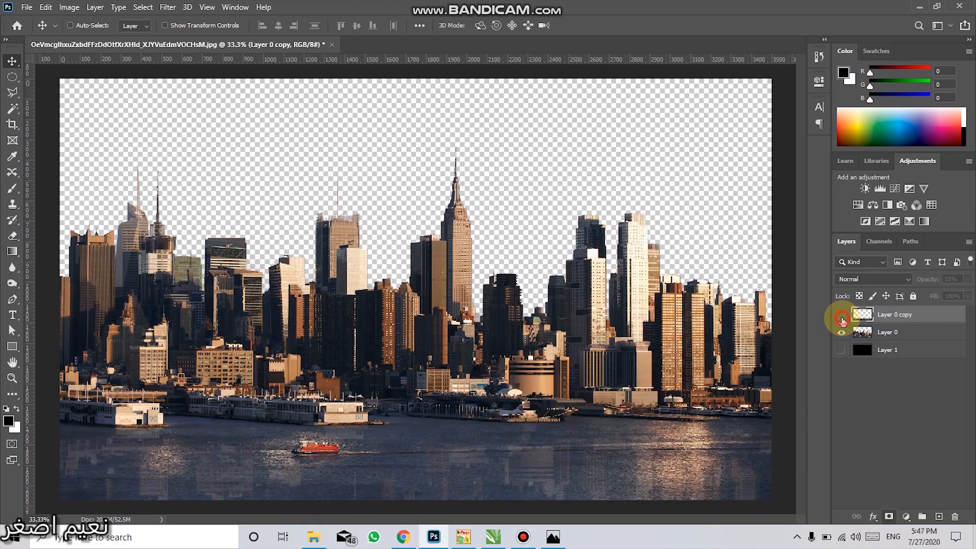
click(841, 350)
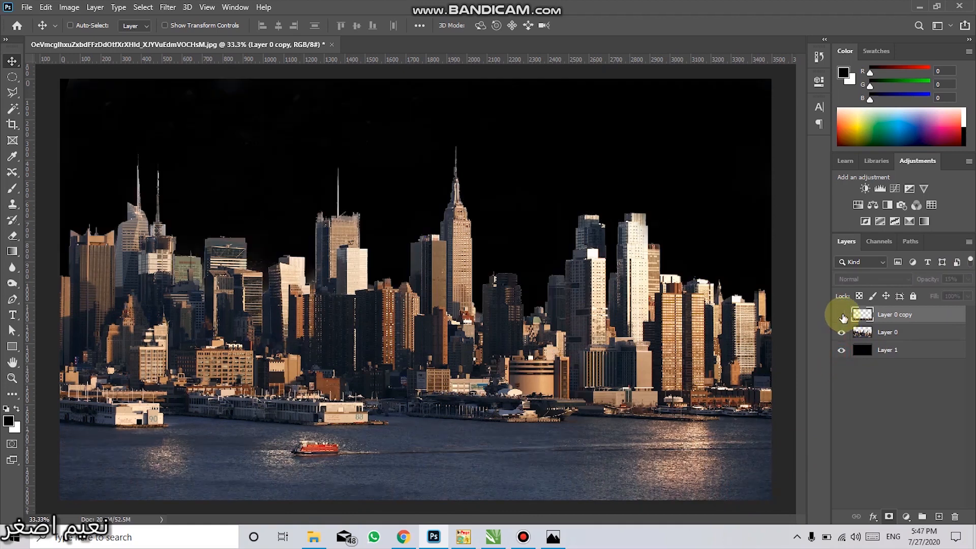
click(842, 315)
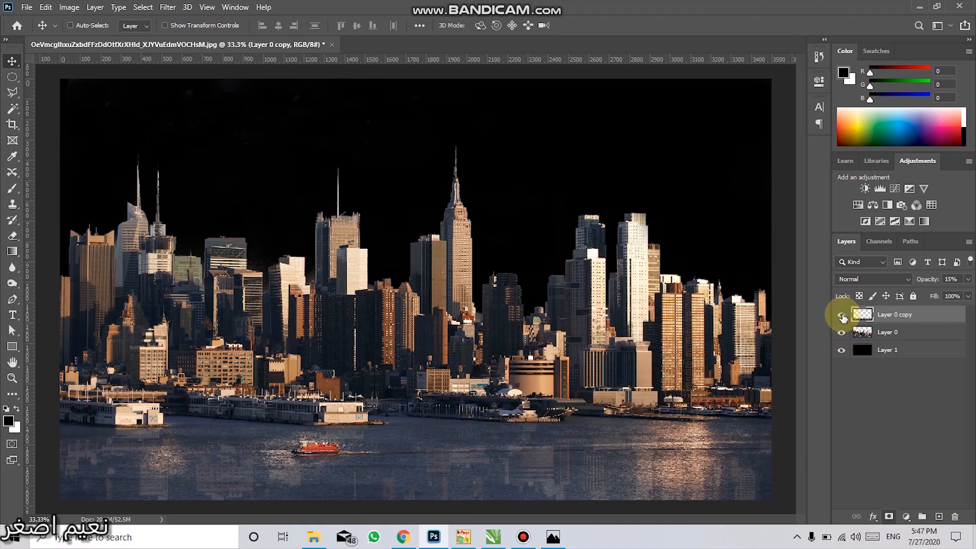